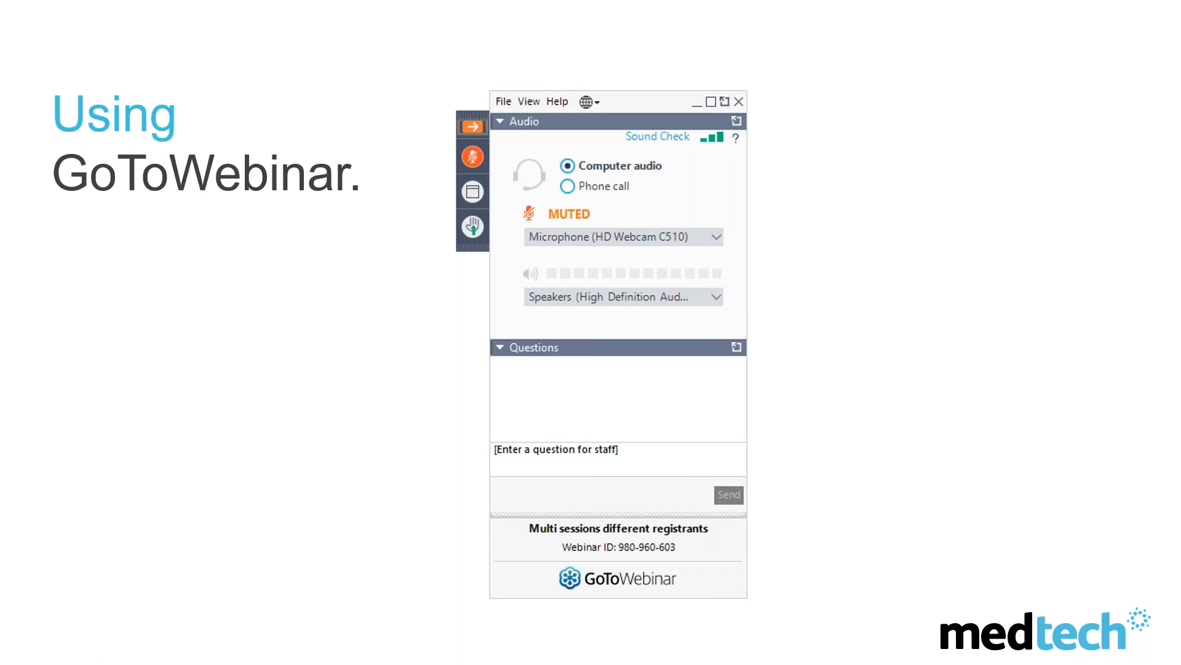
Advance to the presenters slide, end the slide show and switch to Medtech Evolution.
key(Right)
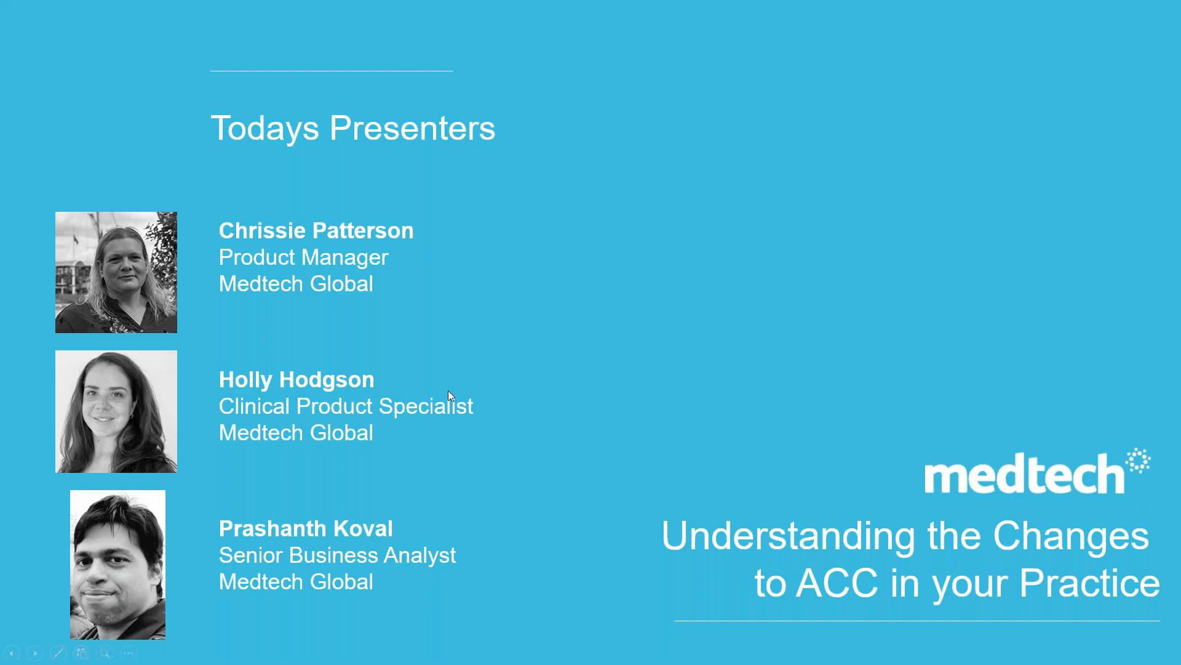
key(Escape)
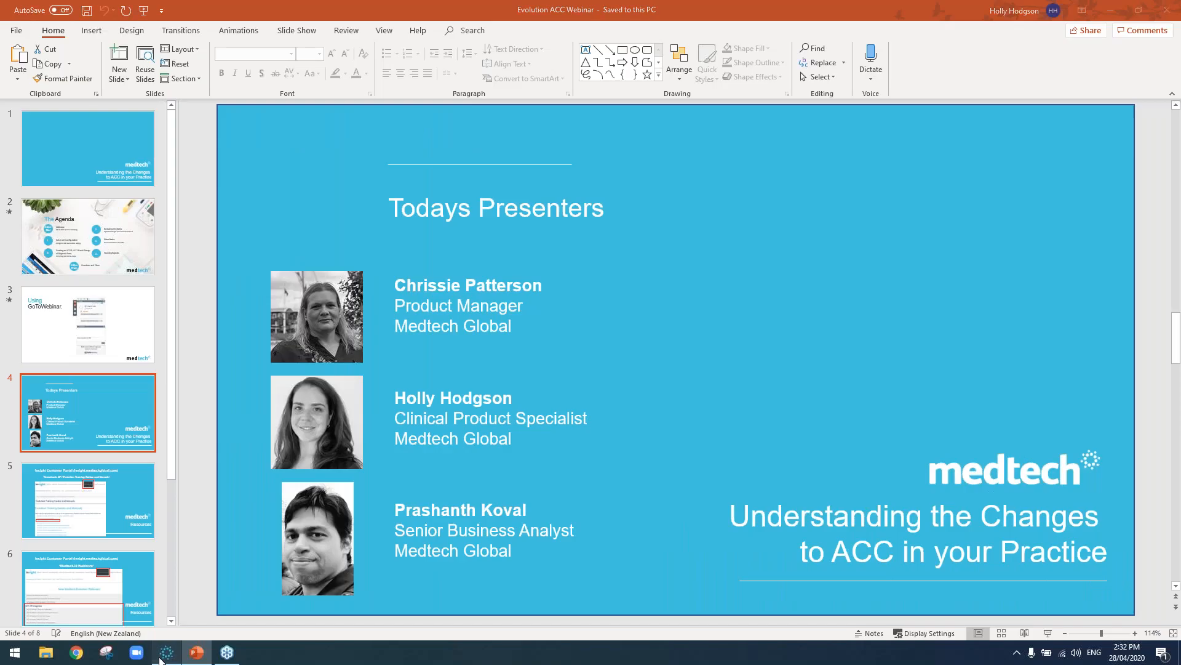
click(162, 656)
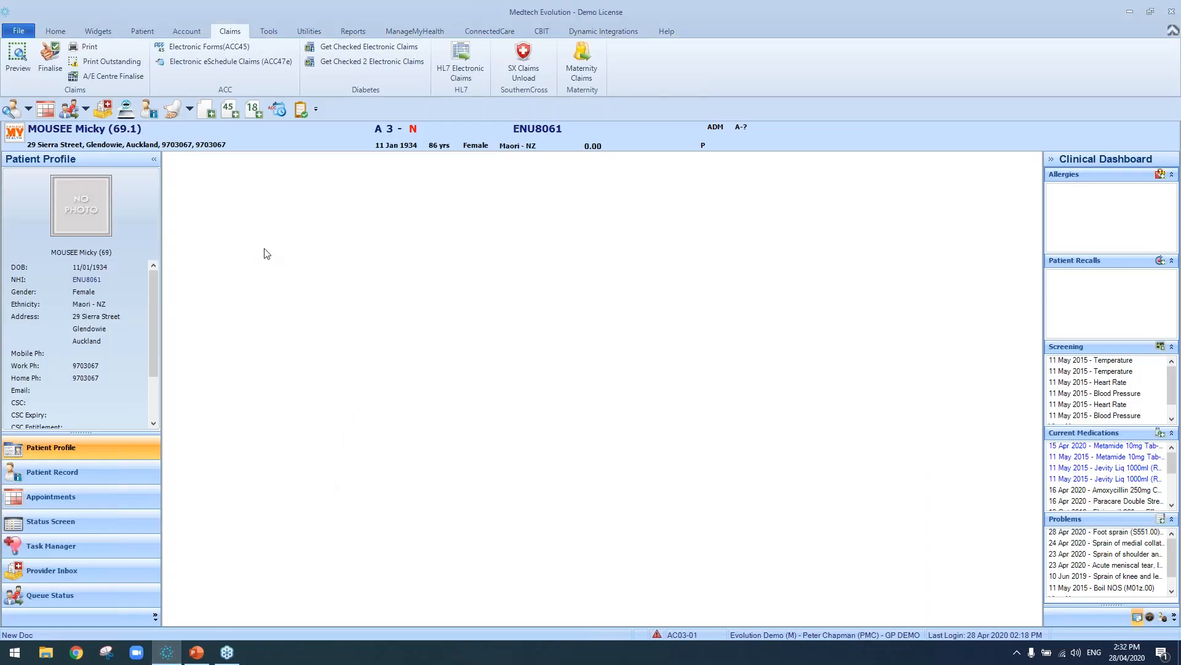
Open the list of staff members in the setup options.
click(66, 30)
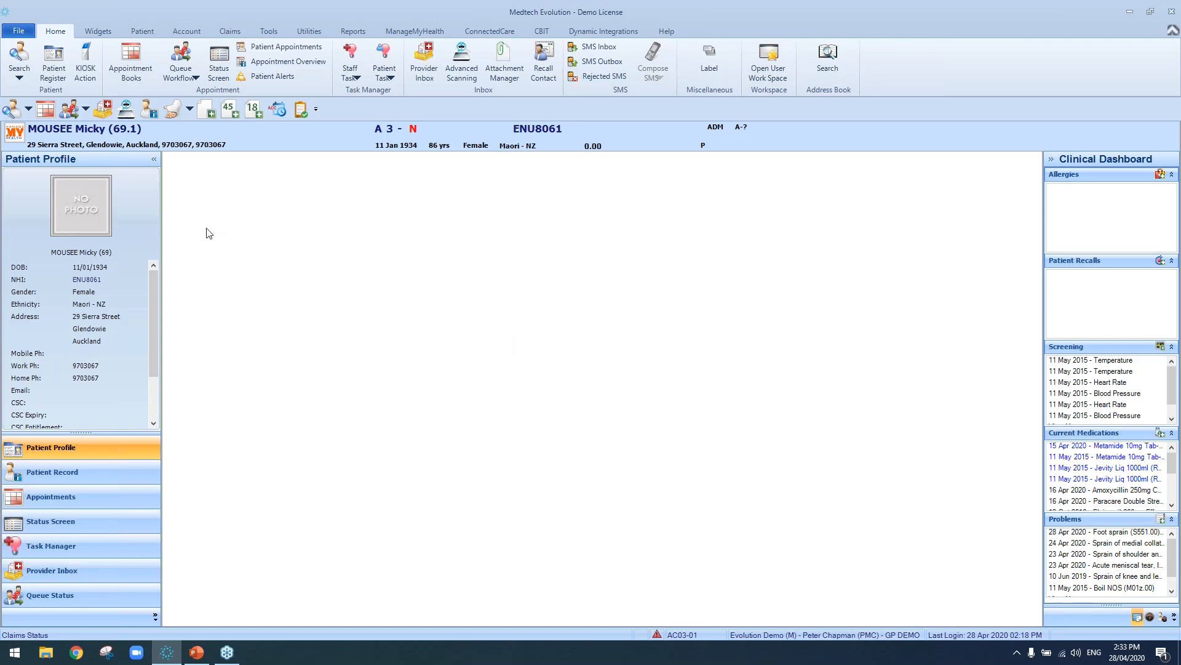
click(18, 31)
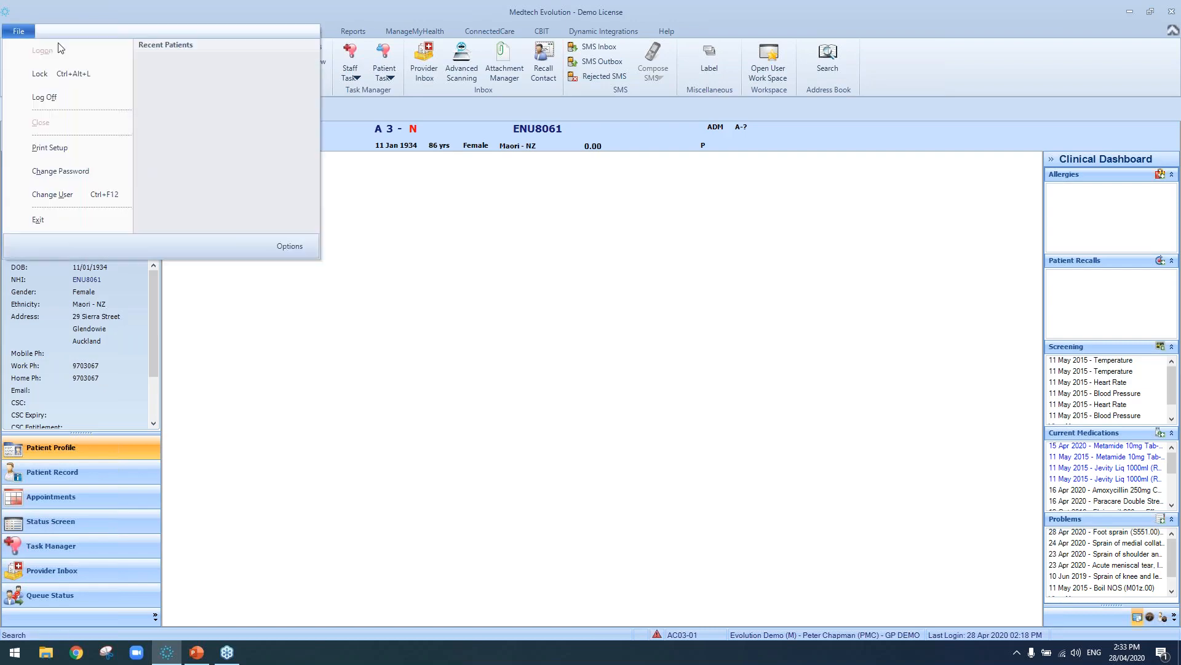
click(292, 246)
click(283, 378)
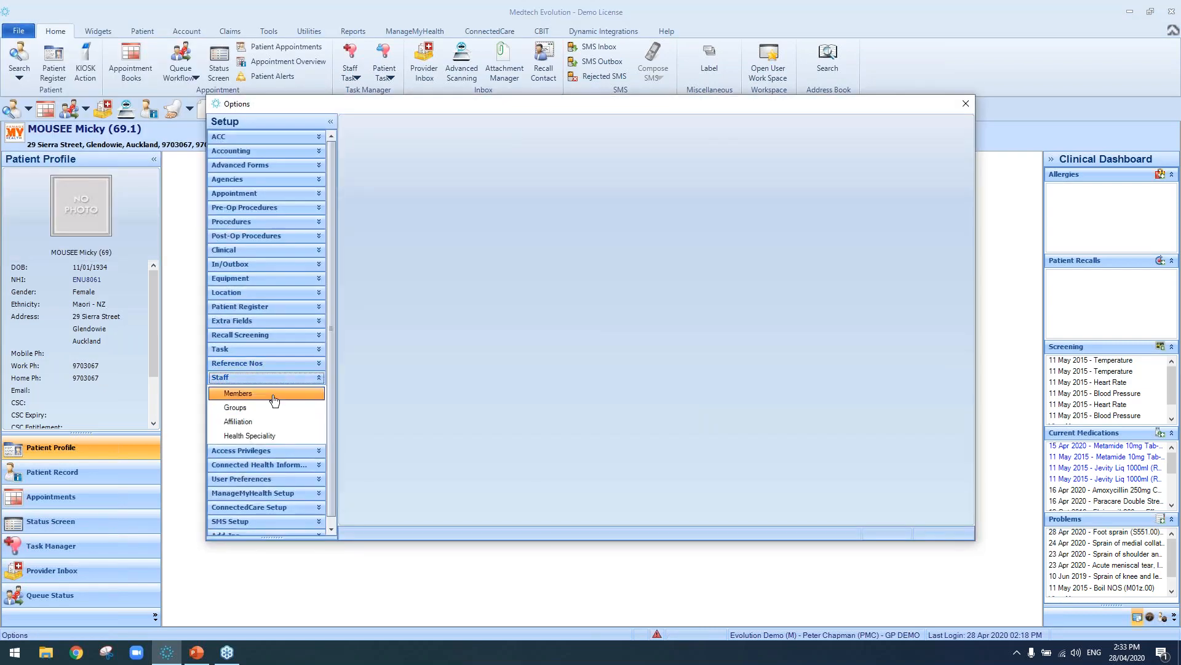
click(273, 394)
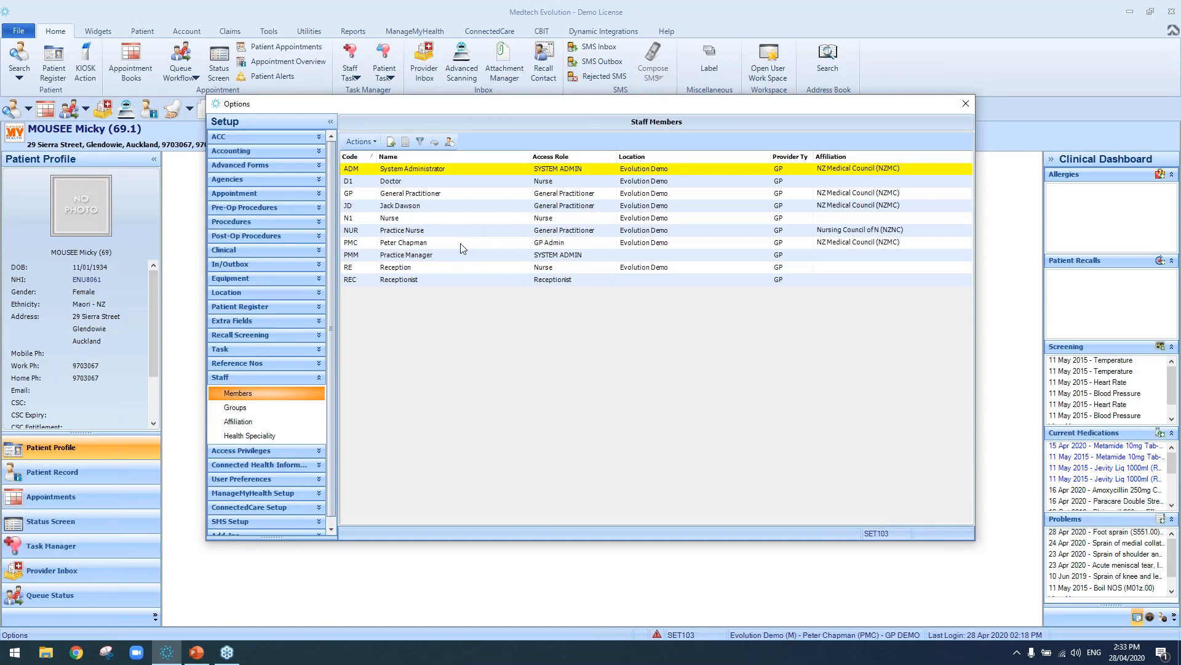
View the provider details of staff member PMC, including the ACC provider number, ACC vendor ID and PIN/PAN fields, and close the record.
click(461, 244)
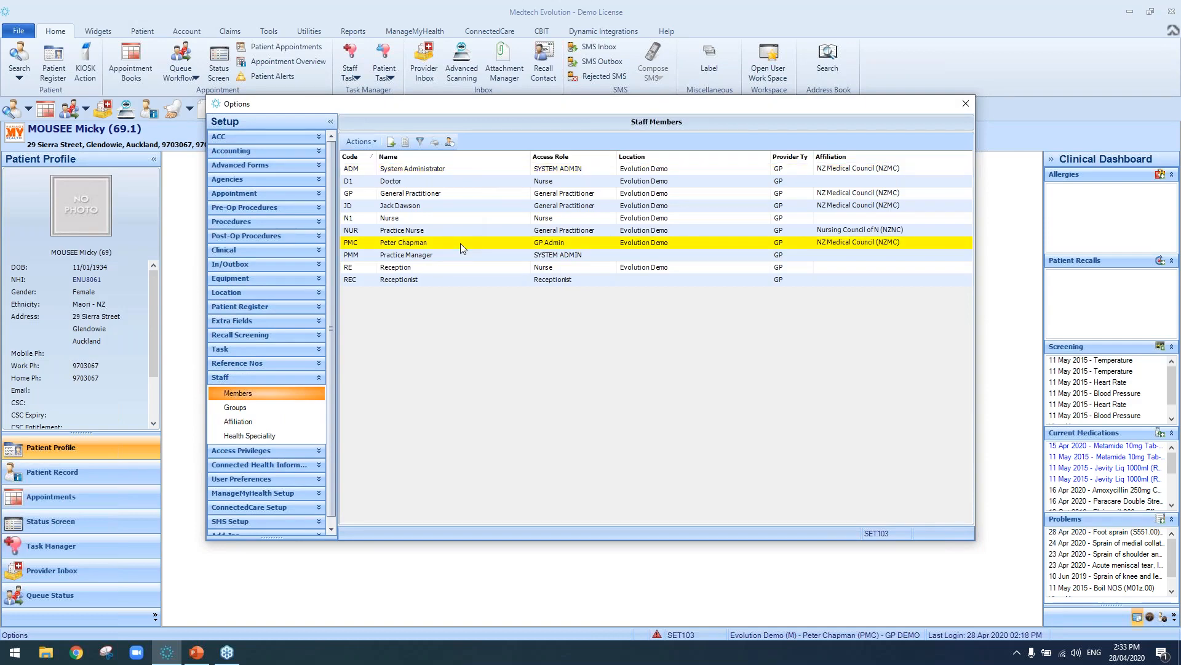
double_click(460, 243)
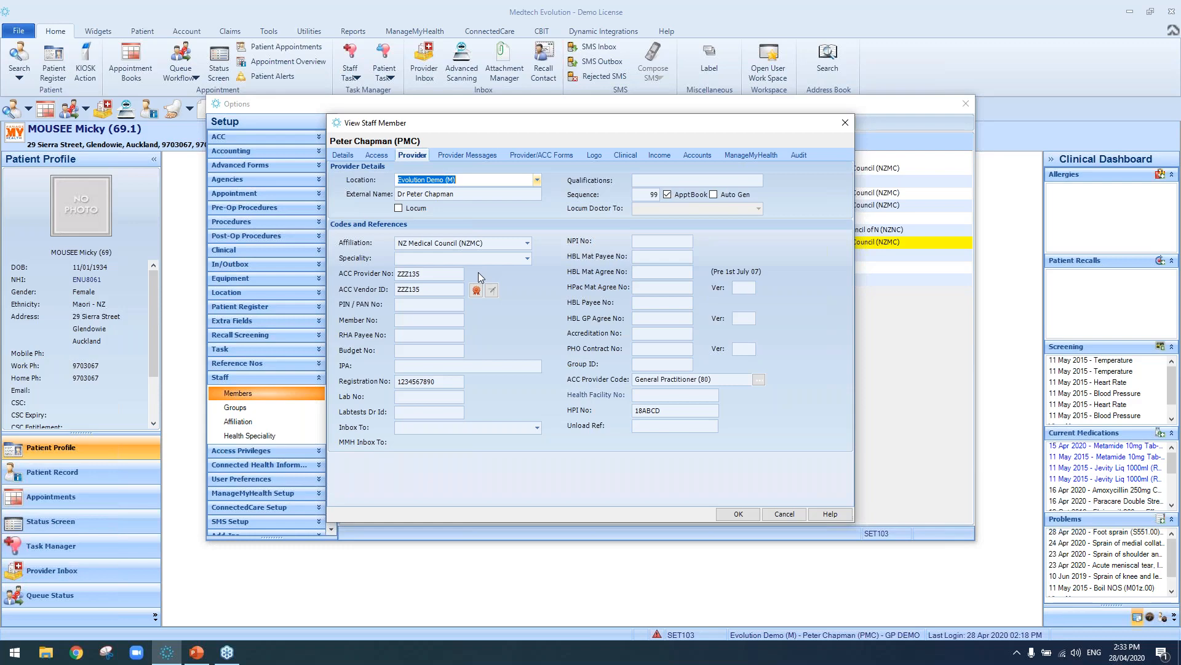
click(459, 303)
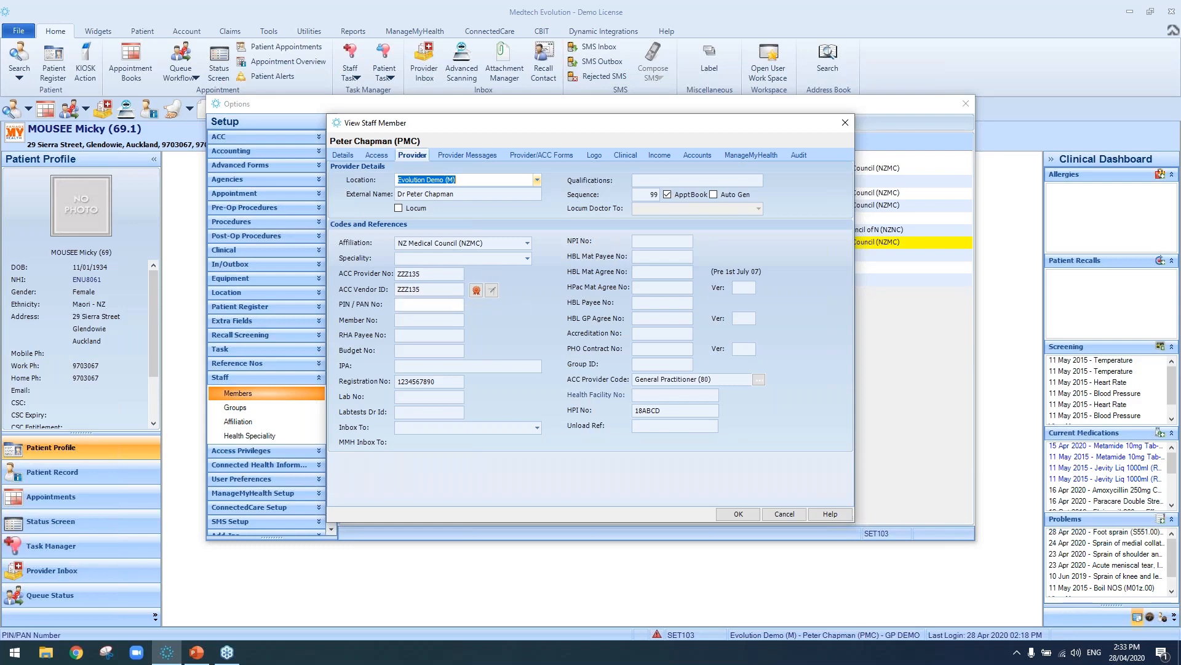
click(845, 123)
Review the Codes & Defaults of the Evolution Demo location in the location settings and close the record.
click(280, 293)
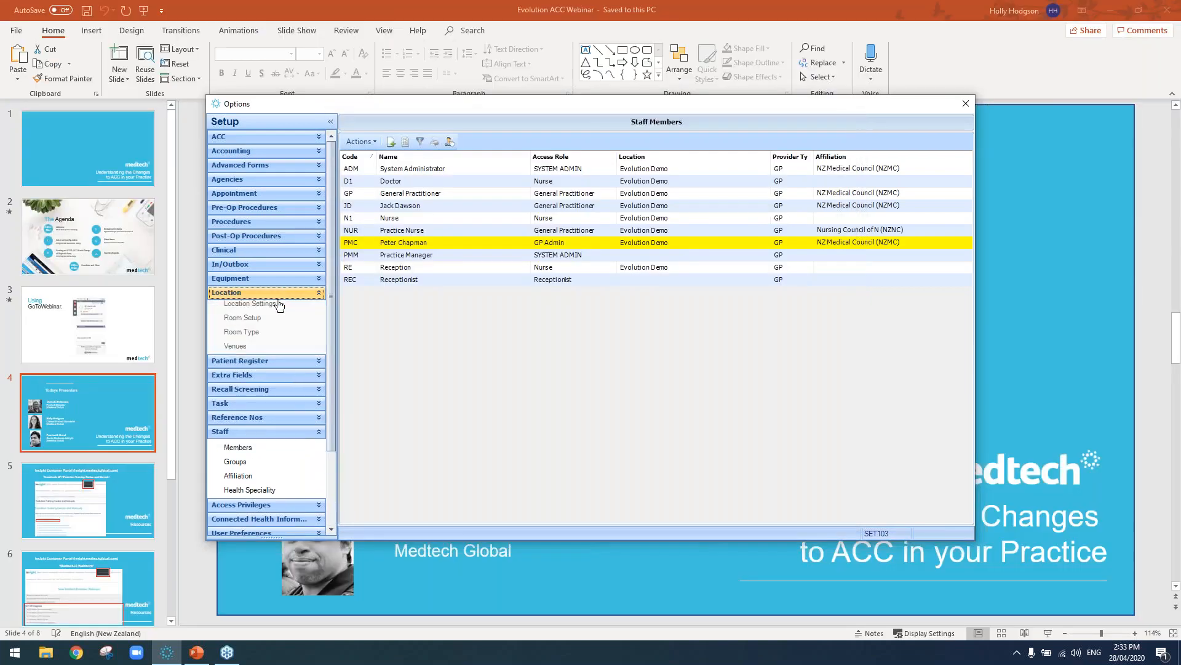
click(258, 335)
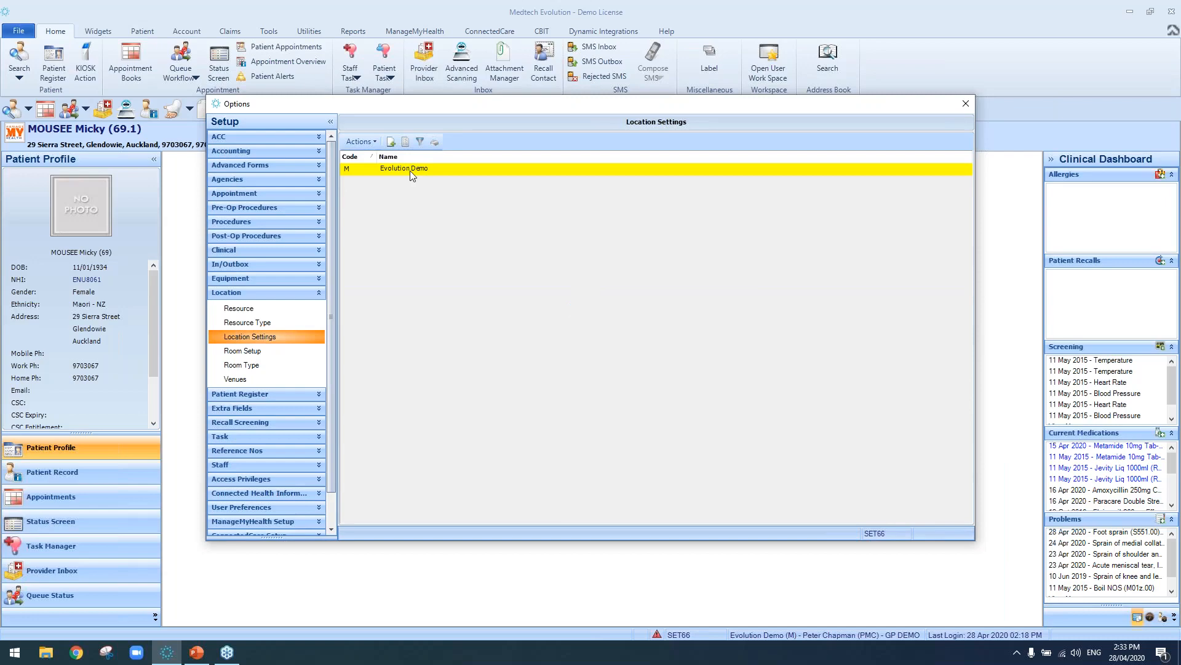
double_click(410, 171)
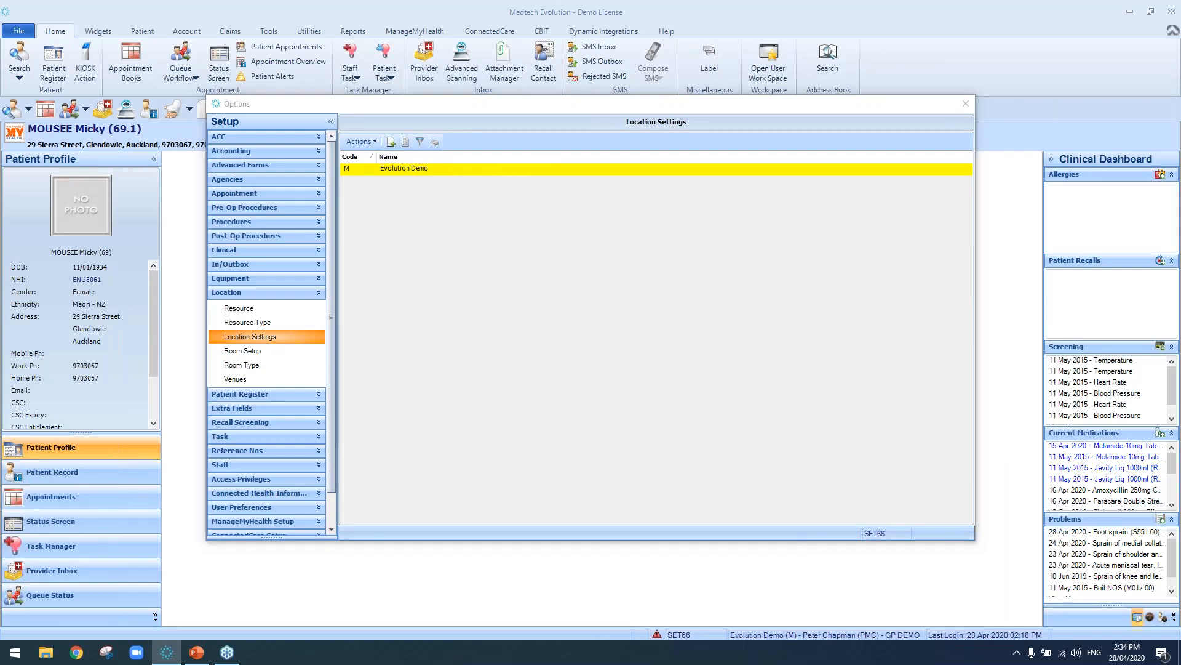
click(553, 164)
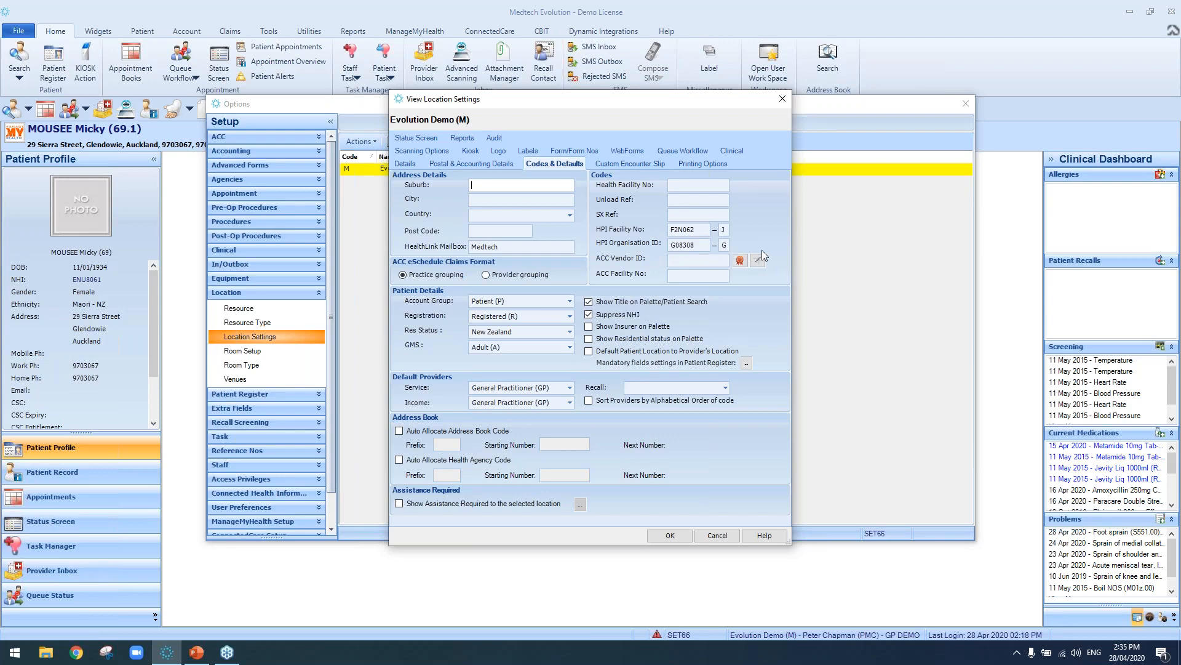
click(788, 105)
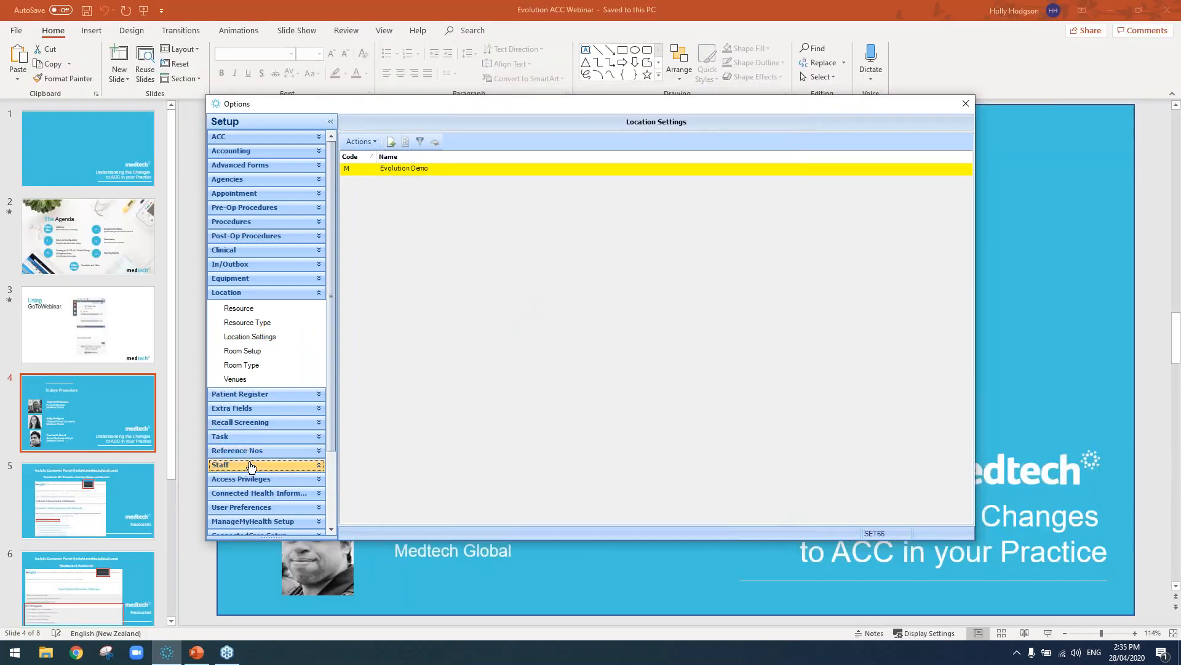
Return to the staff members list and open the provider details of staff member PMC.
click(246, 465)
click(249, 421)
click(241, 392)
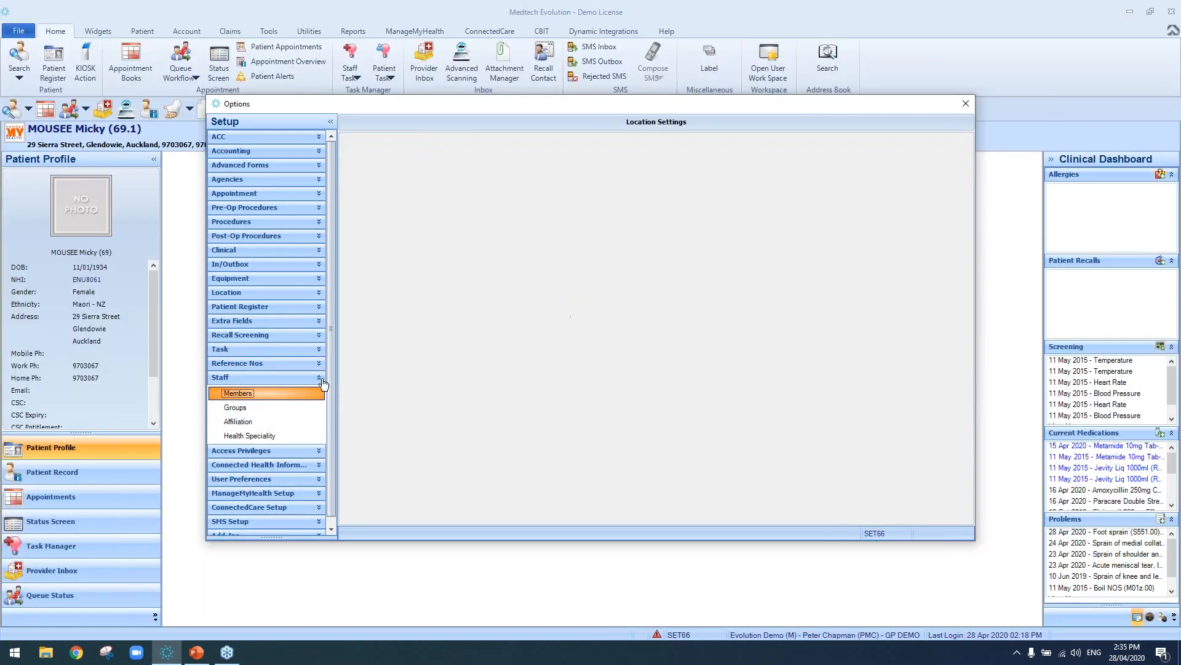
click(429, 244)
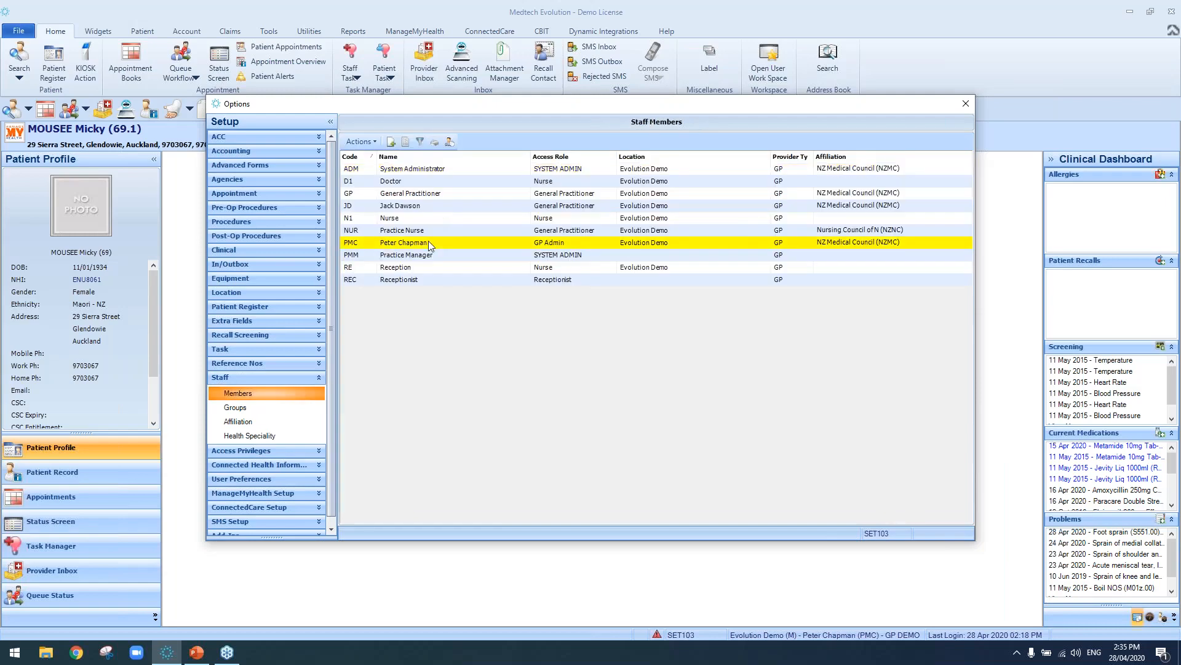
double_click(430, 241)
click(412, 155)
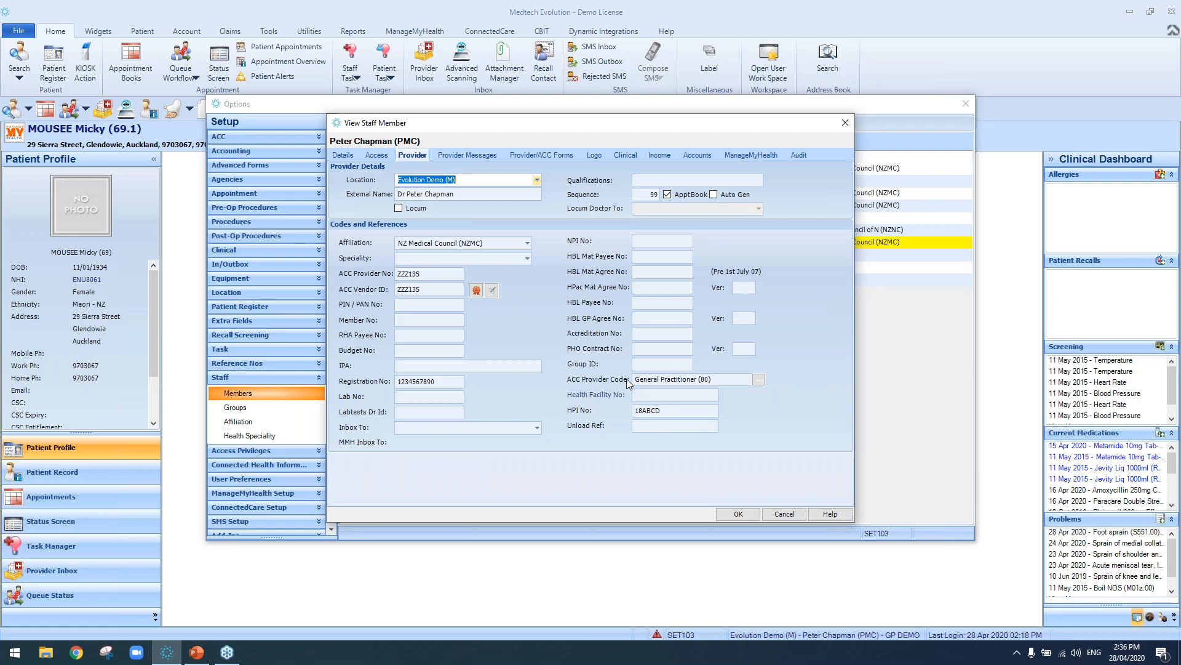
Look through the available ACC provider codes for this staff member without choosing a different one.
mouse_move(725, 379)
mouse_down()
mouse_move(637, 382)
mouse_move(716, 383)
mouse_up()
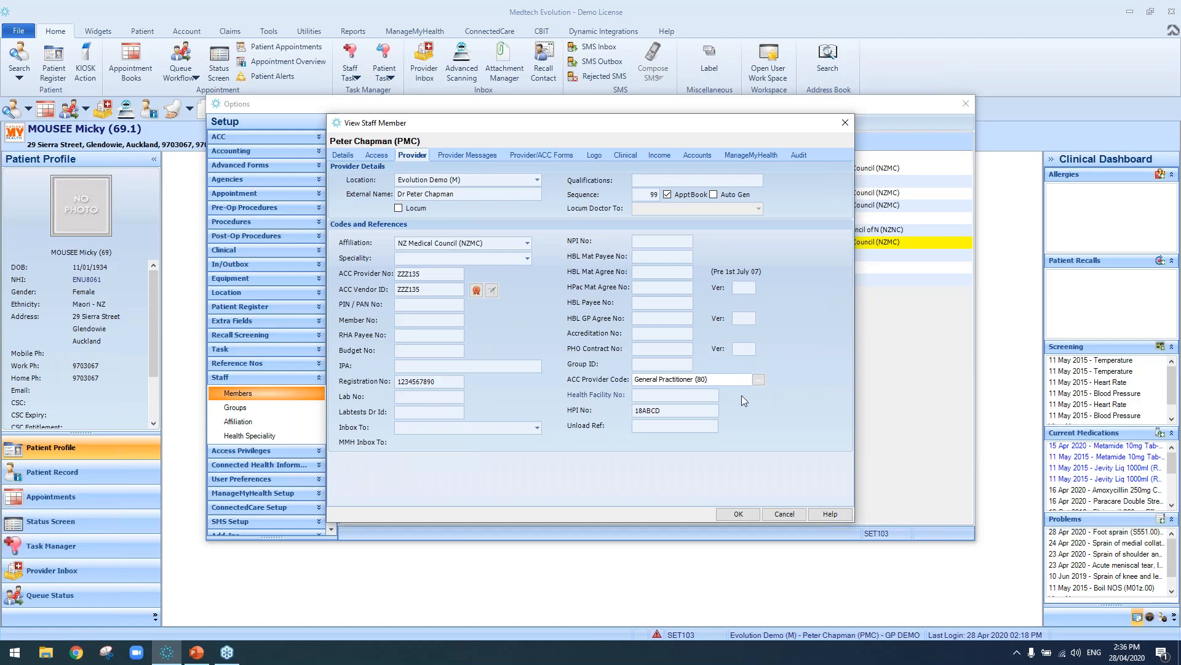
click(759, 379)
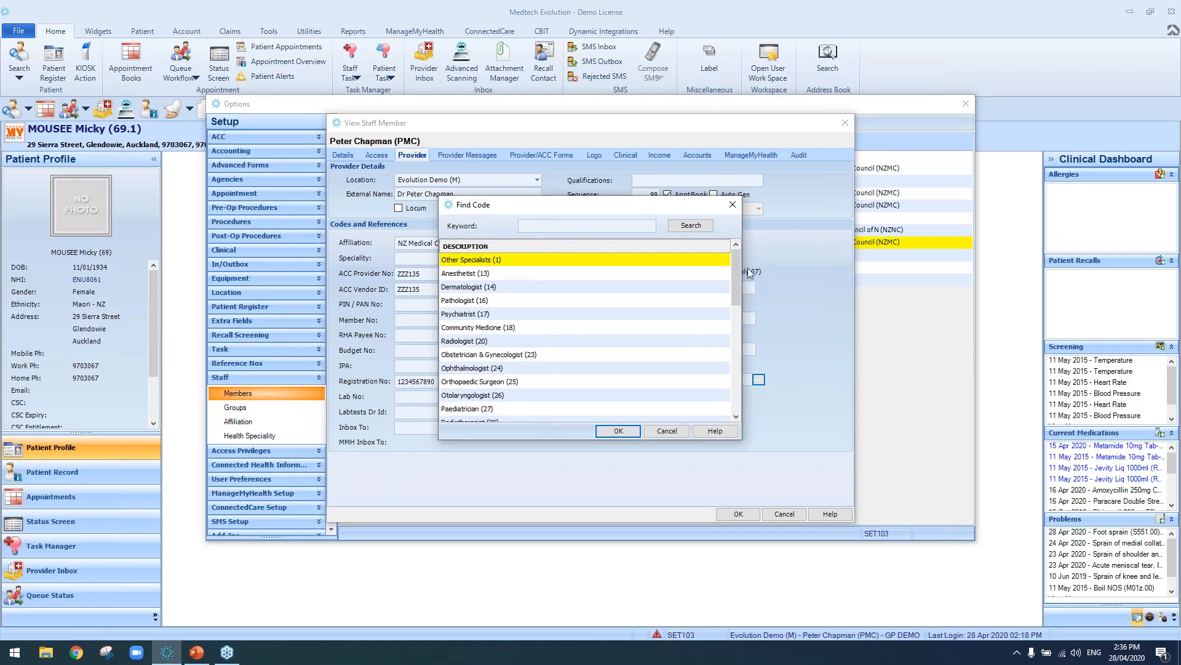
mouse_move(737, 260)
mouse_down()
mouse_move(736, 354)
mouse_move(737, 260)
mouse_up()
click(732, 204)
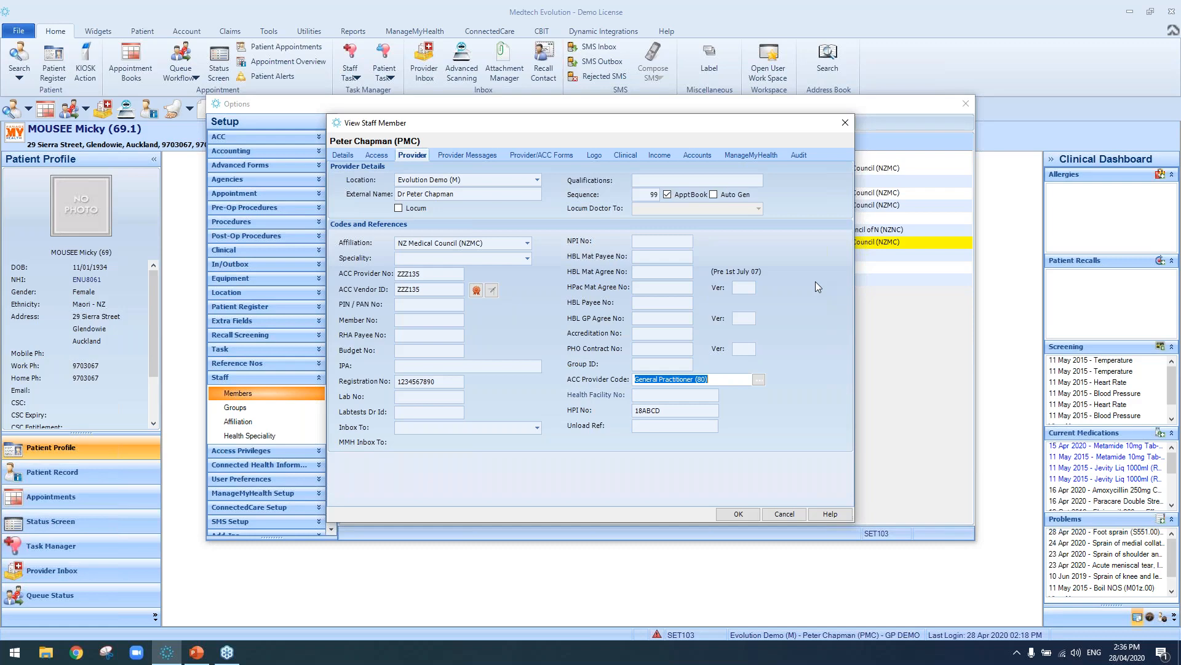
View the contract setup for the provider's ACC vendor ID and close the staff record.
click(492, 289)
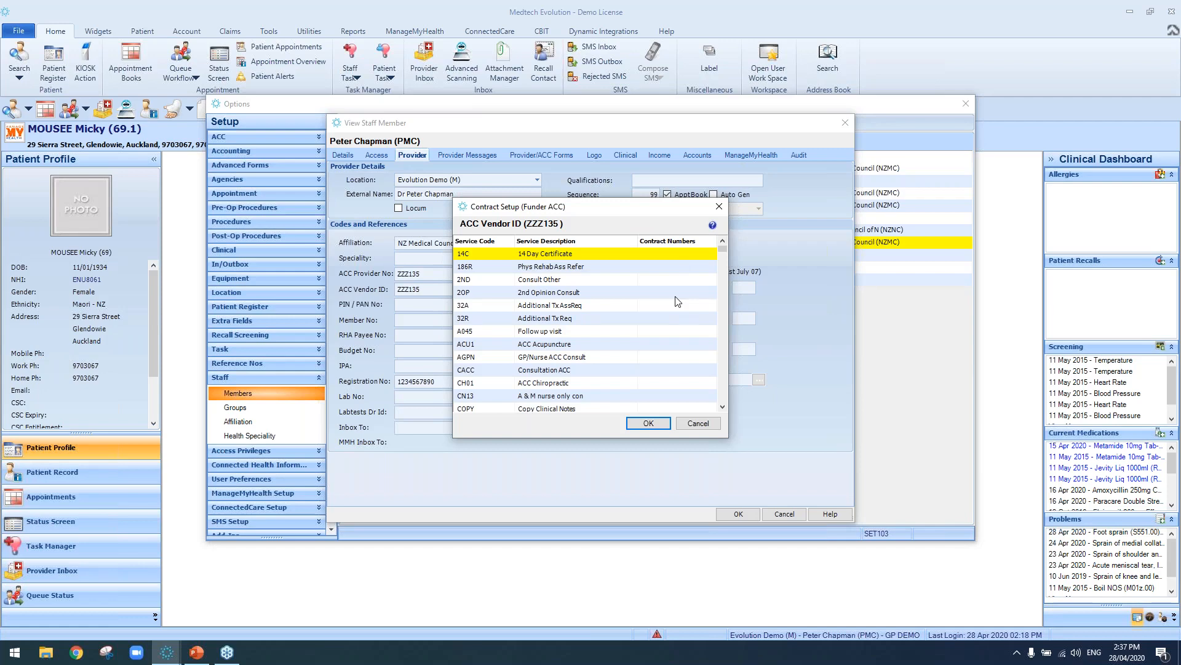
click(725, 205)
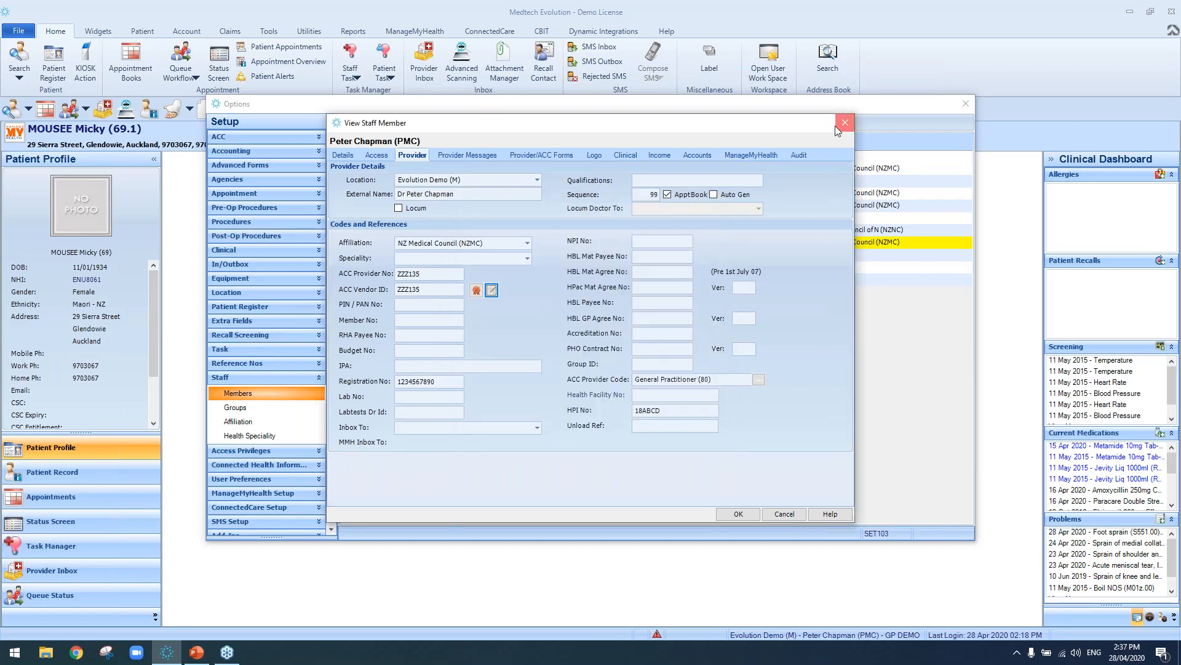
click(845, 123)
View the ACC vendor ID contract setup under Codes & Defaults of the Evolution Demo location and close the record.
click(258, 293)
click(250, 337)
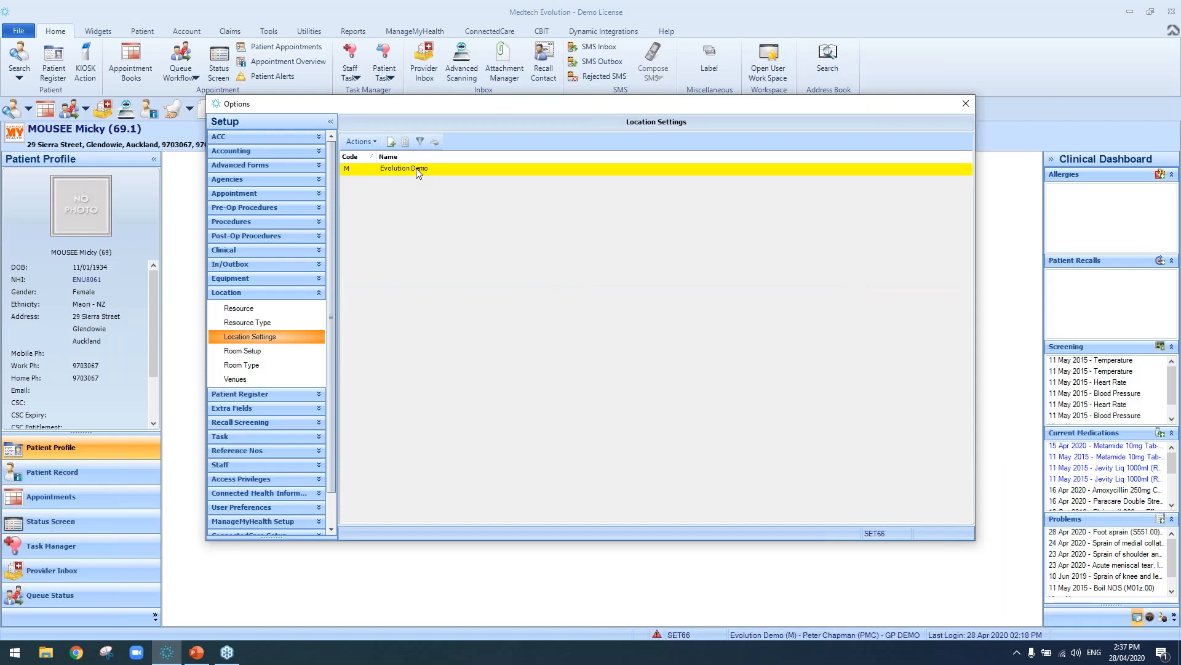
double_click(417, 170)
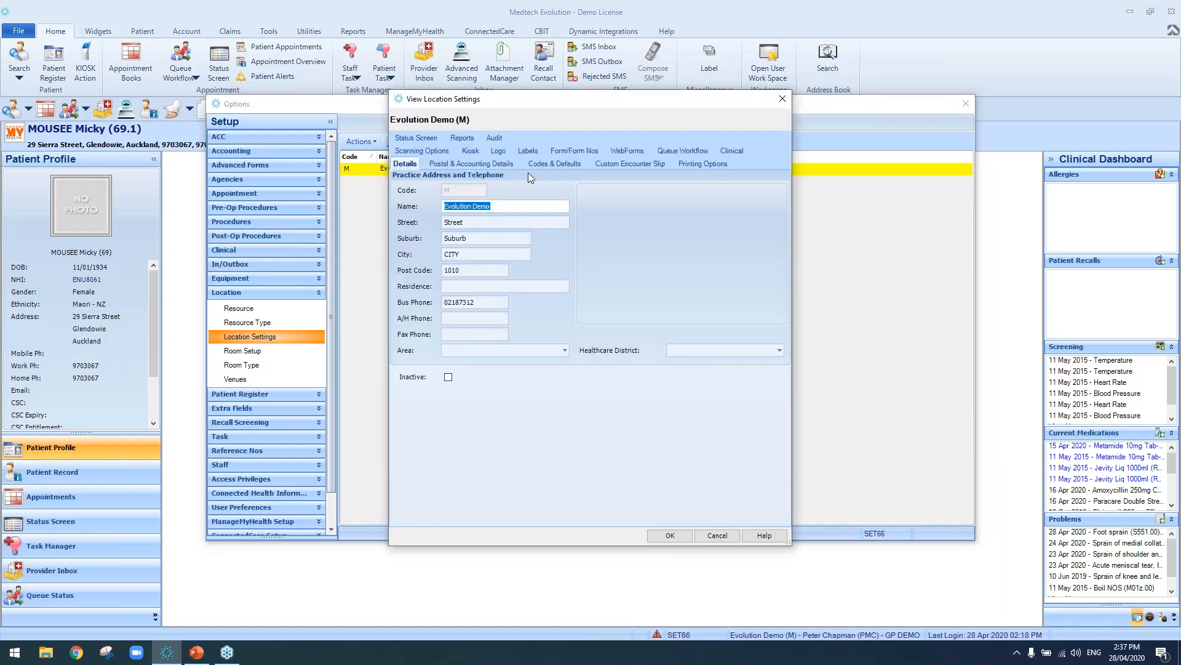
click(554, 164)
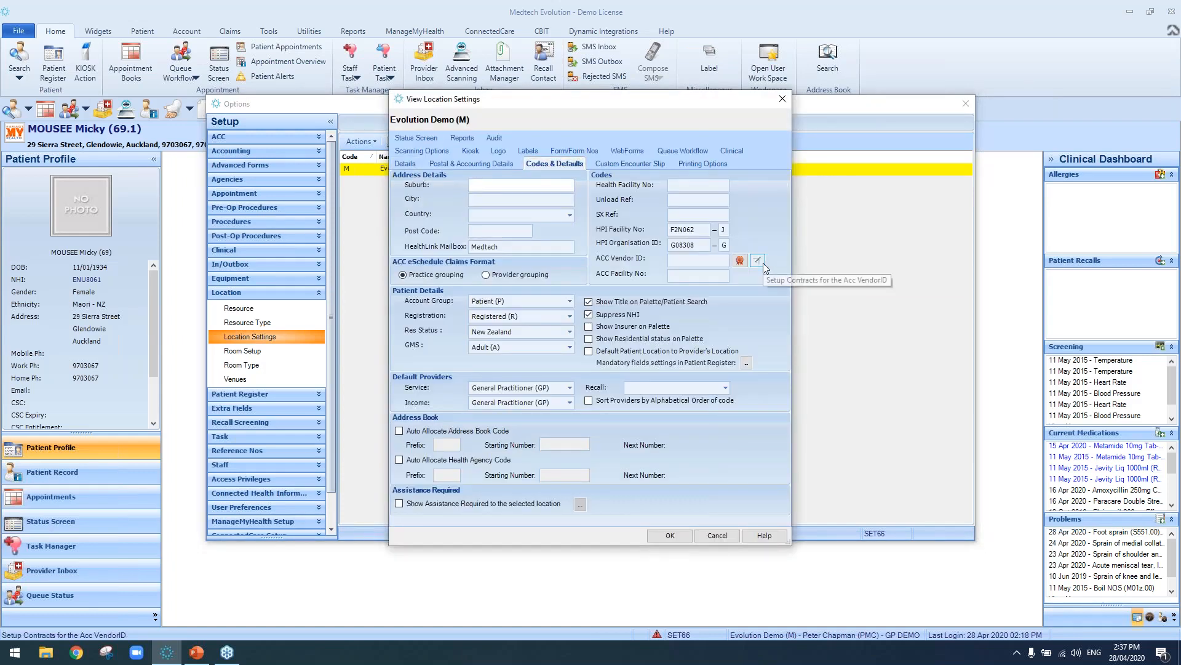
click(758, 260)
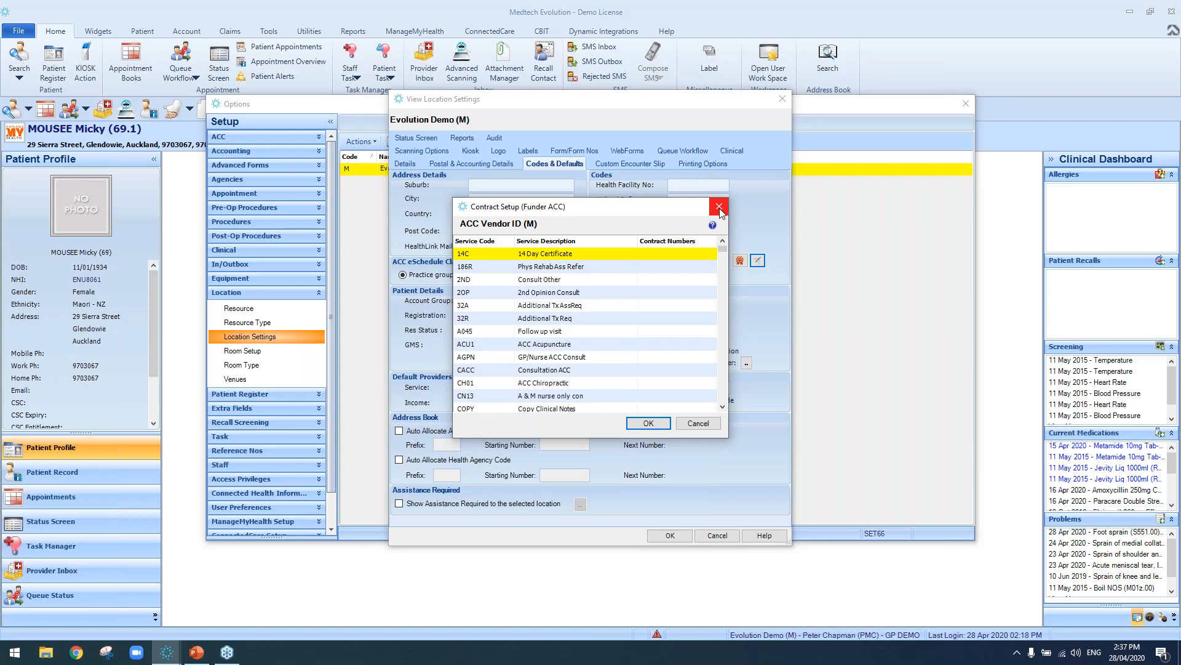
click(719, 207)
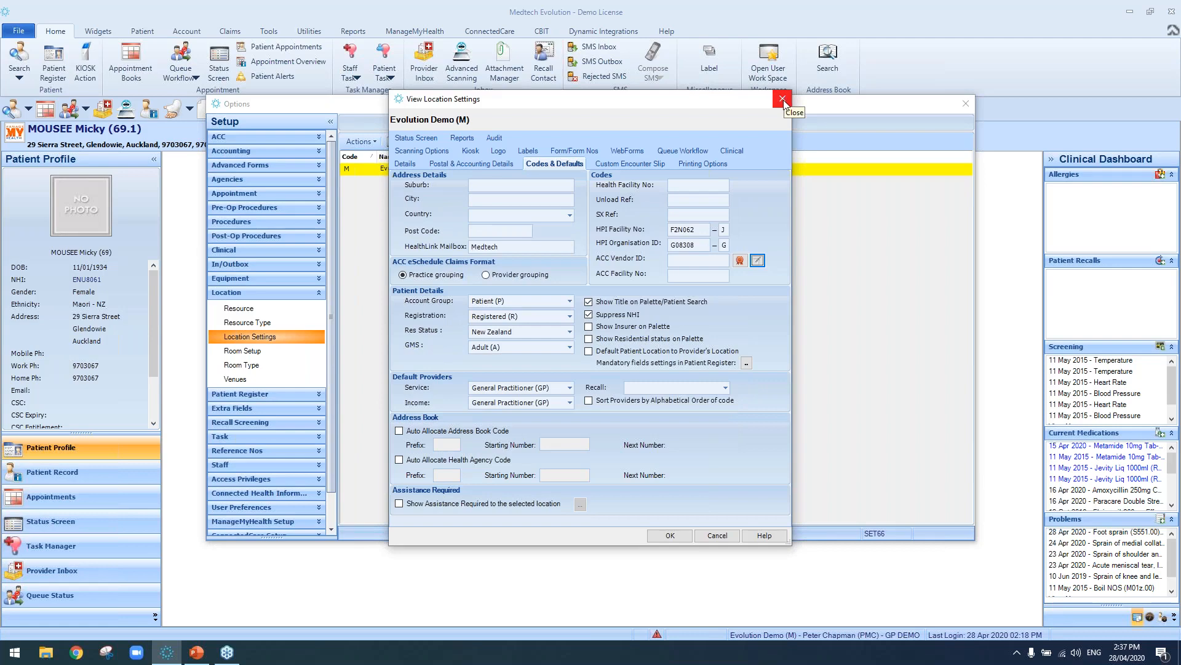
click(783, 100)
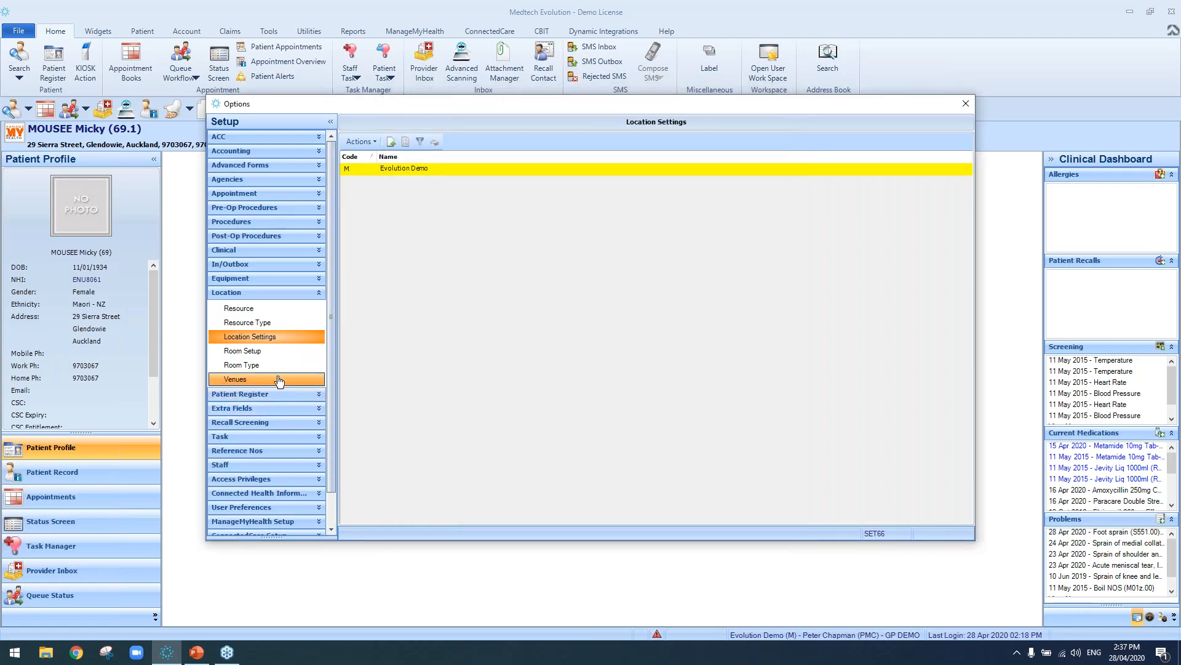
View the funder account details of staff member PMC and close the record.
click(275, 464)
click(264, 393)
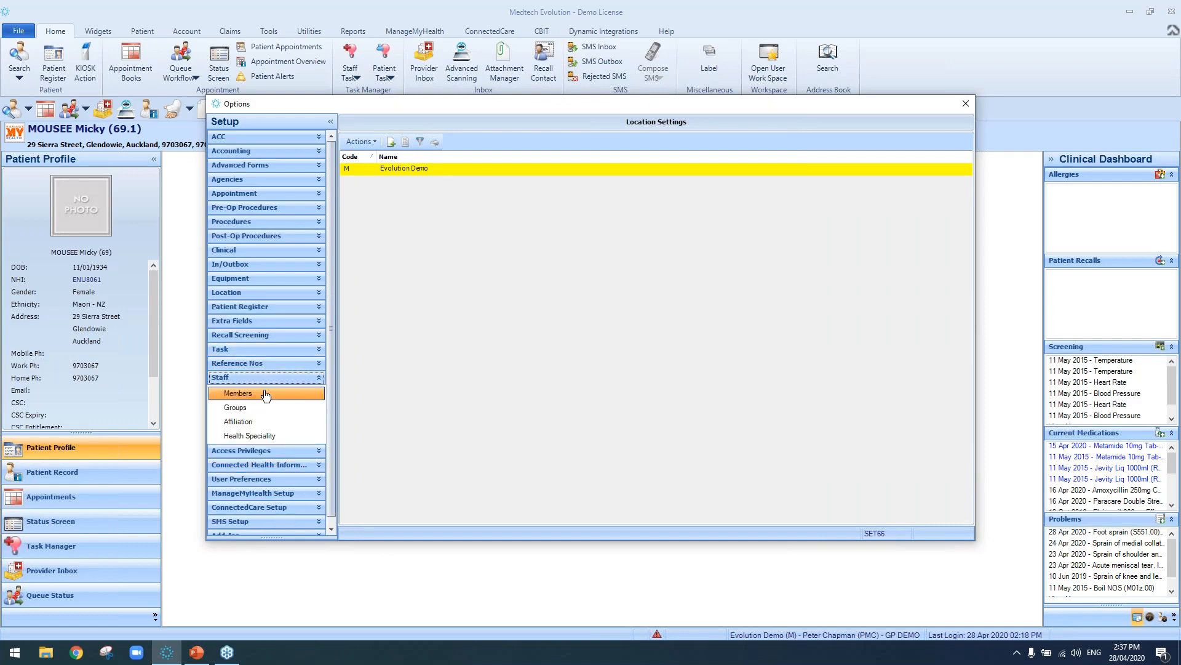
click(448, 242)
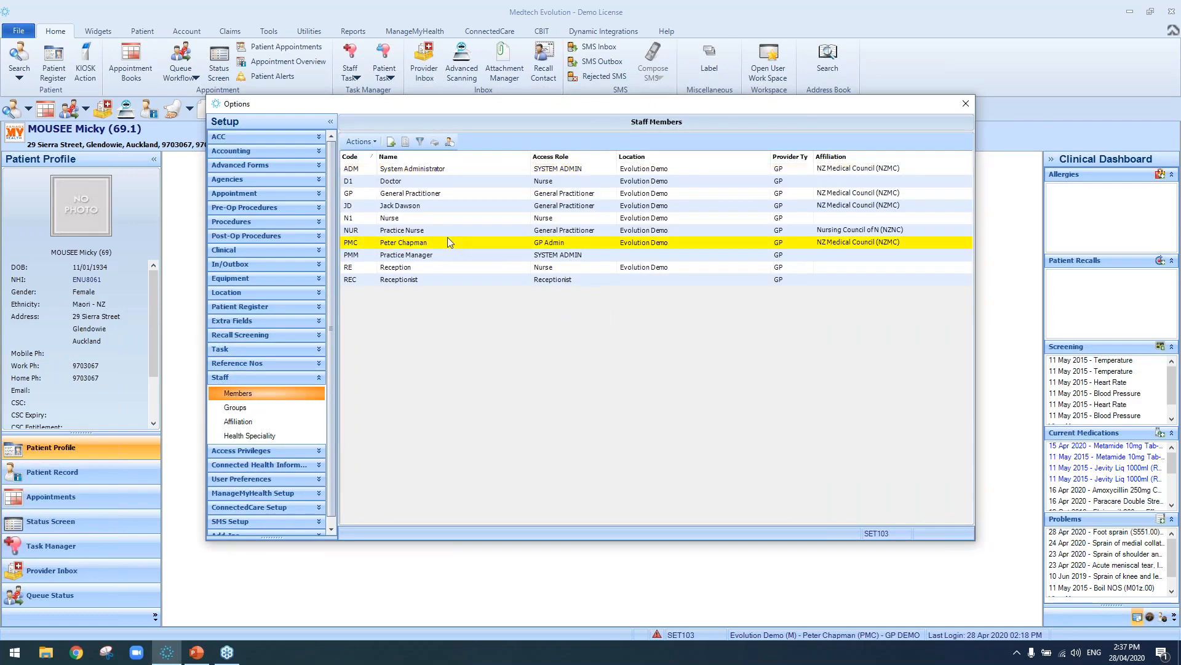
double_click(448, 243)
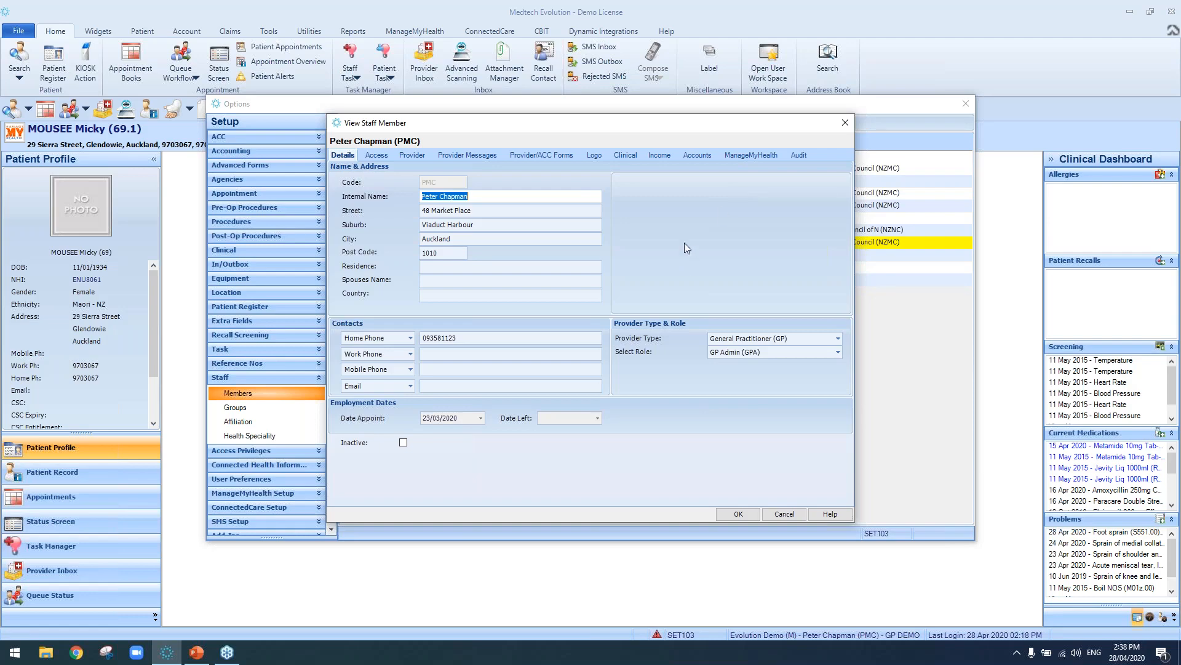
click(705, 154)
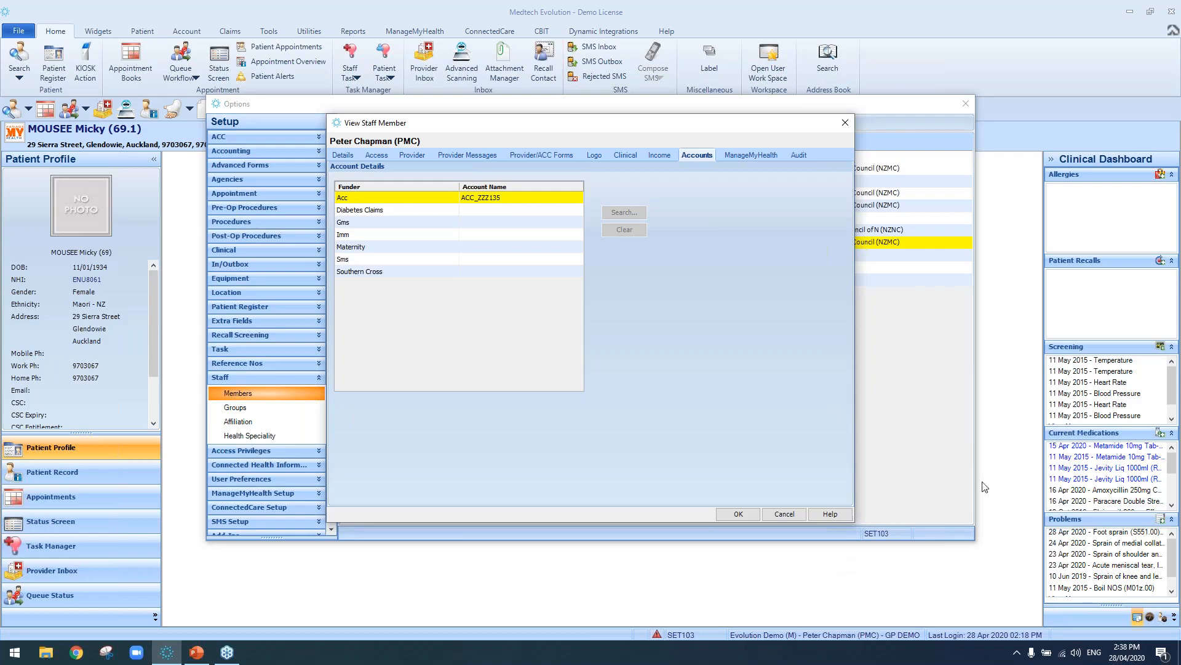
click(844, 123)
Open the GP/Nurse ACC Consult service (AGPN) from the accounting services list.
click(231, 150)
click(243, 223)
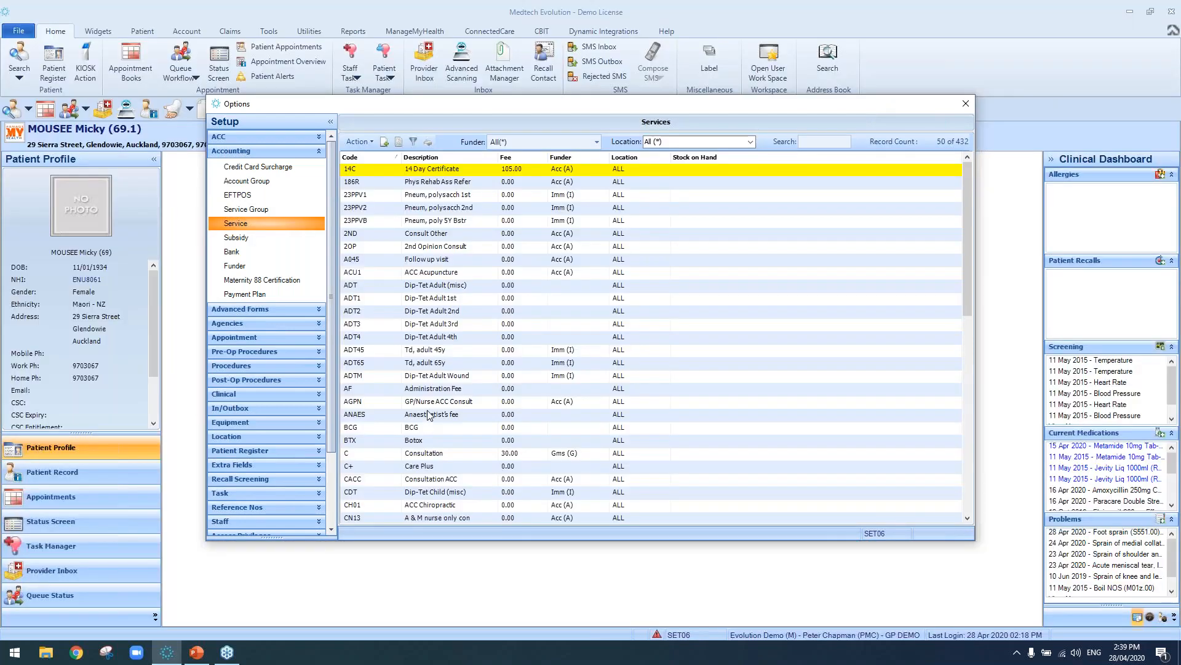
double_click(433, 403)
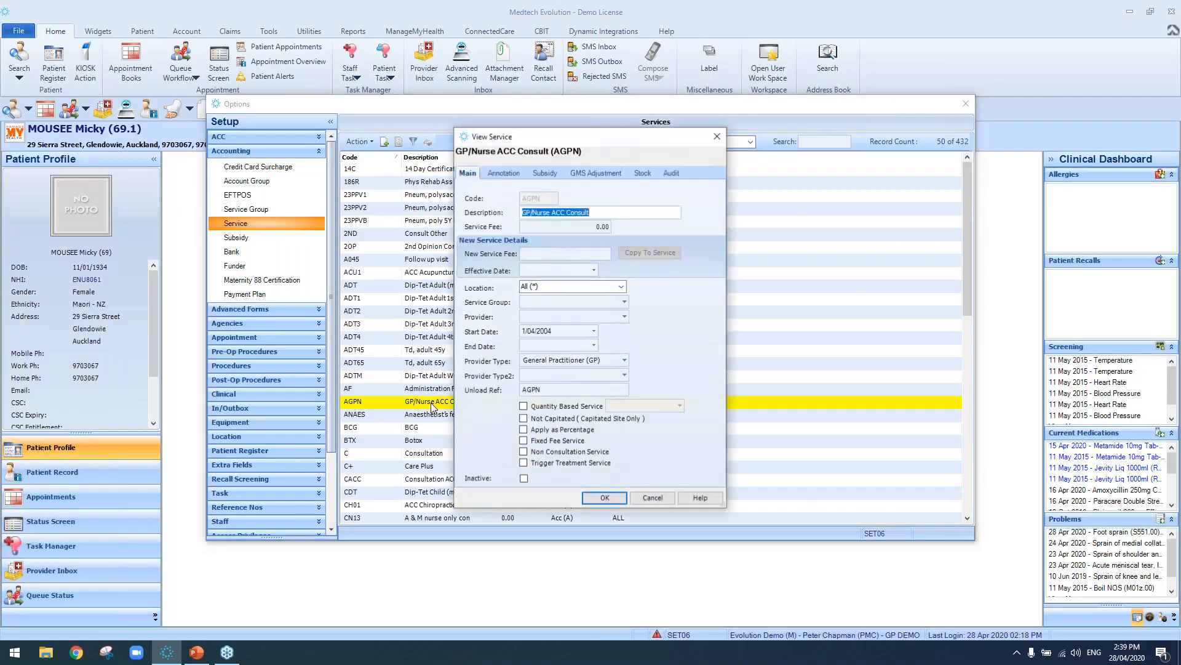
Turn on Quantity Based Service for the AGPN service, view its unit choices, and close the service without saving.
click(524, 407)
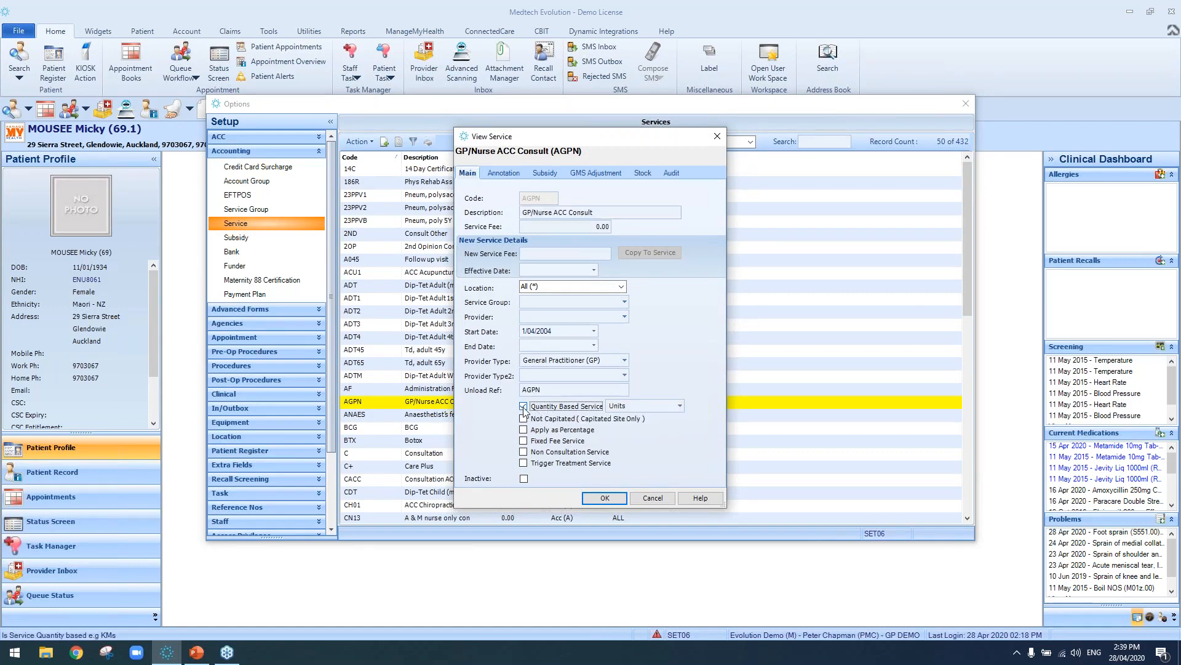
click(680, 405)
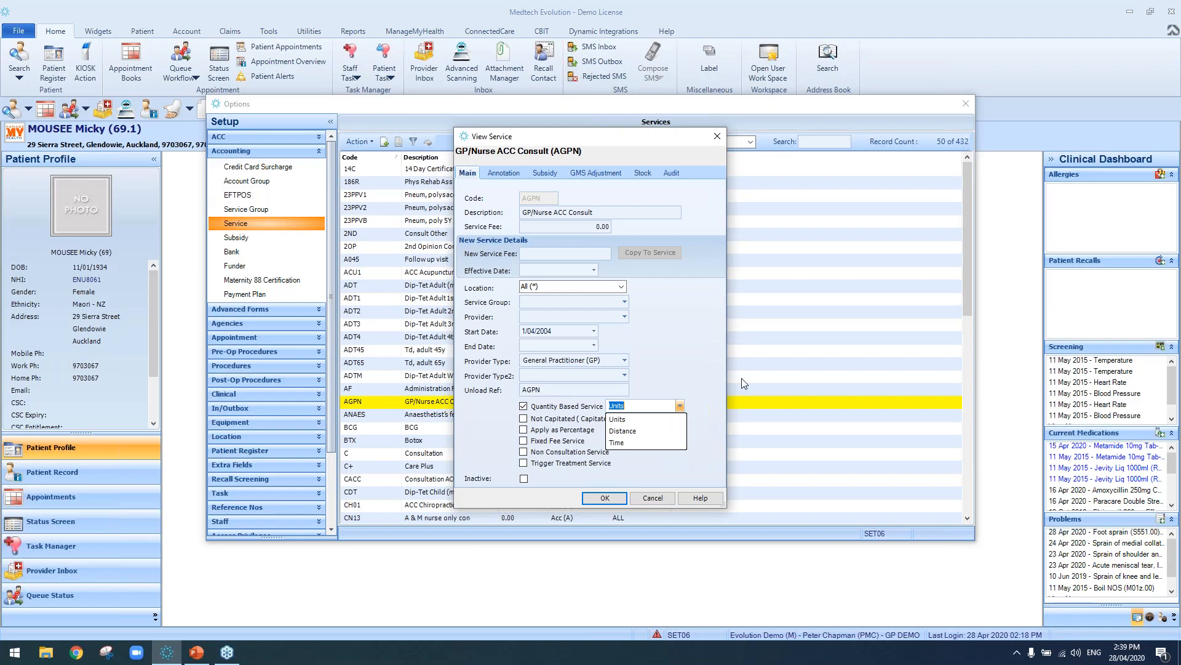
click(721, 139)
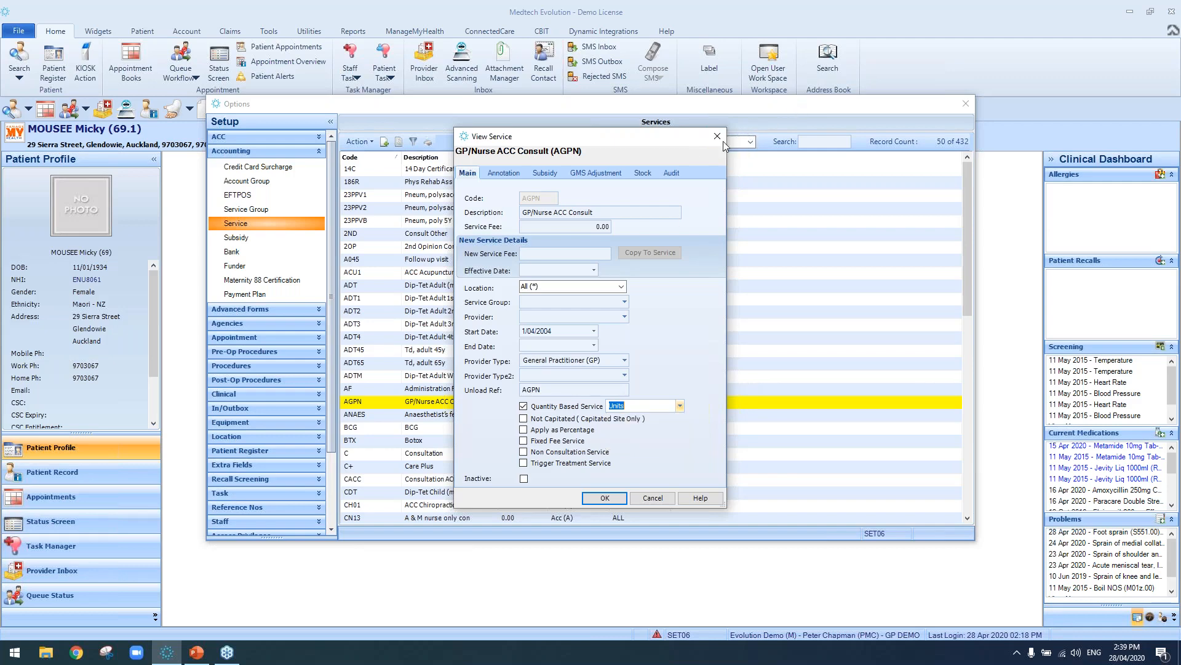
click(718, 138)
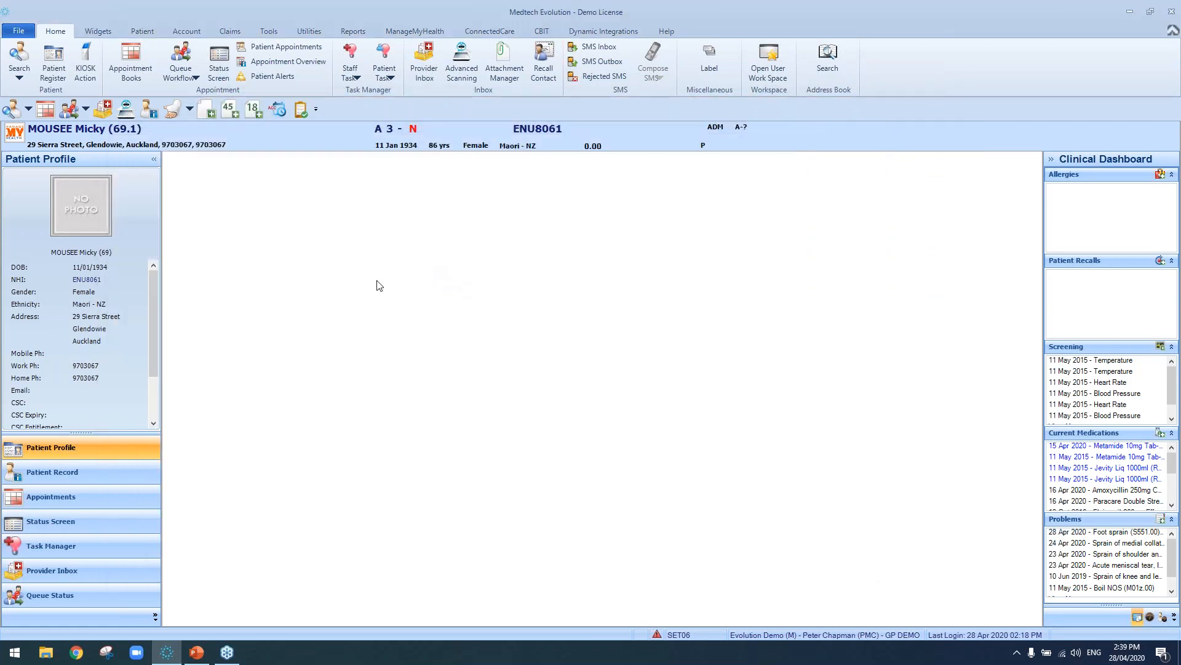
Start a new ACC45 form instead of modifying today's existing one, and mark the patient as in paid employment with employment type An Employee (E).
click(229, 111)
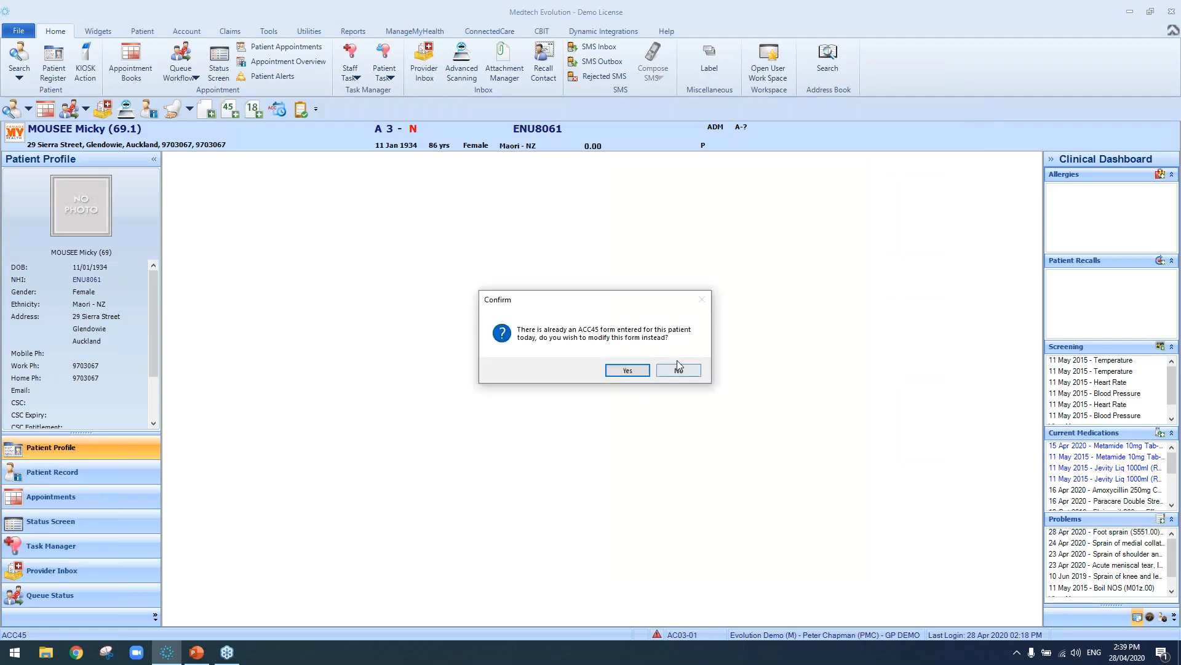
click(677, 367)
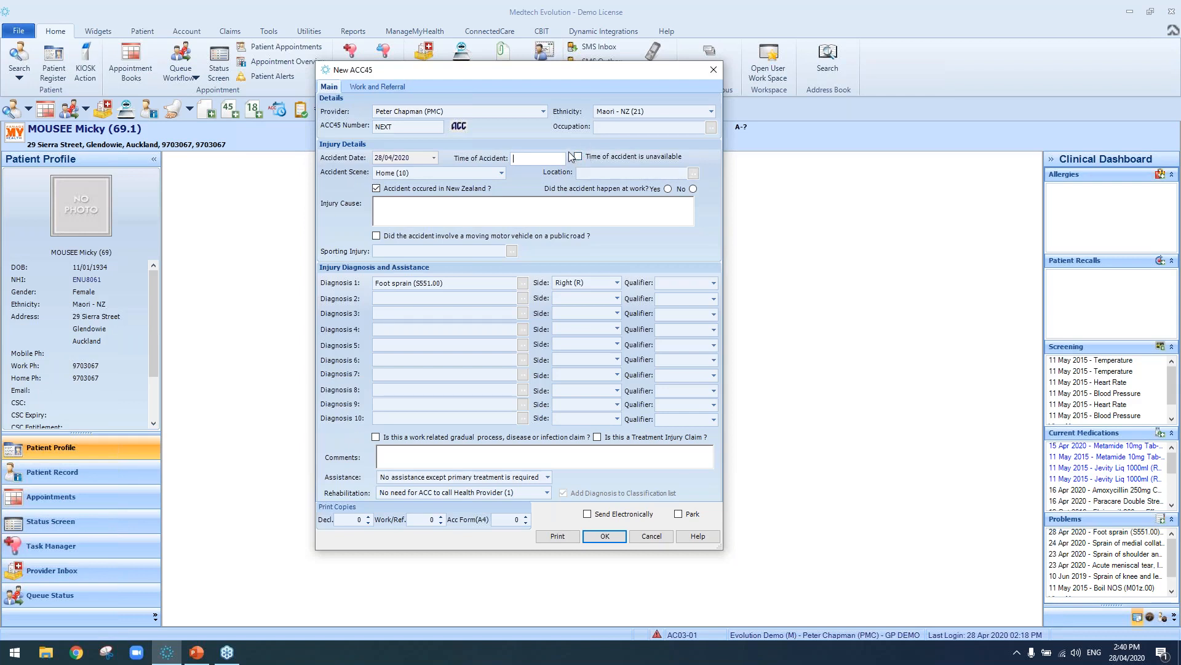
click(392, 87)
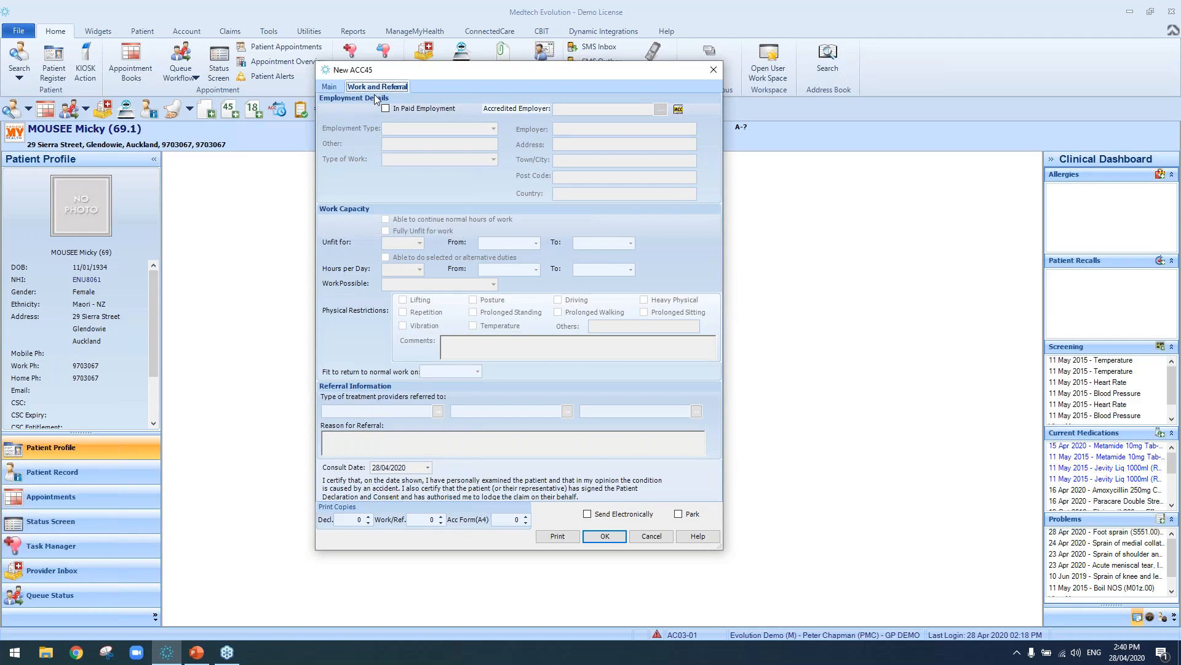
click(388, 110)
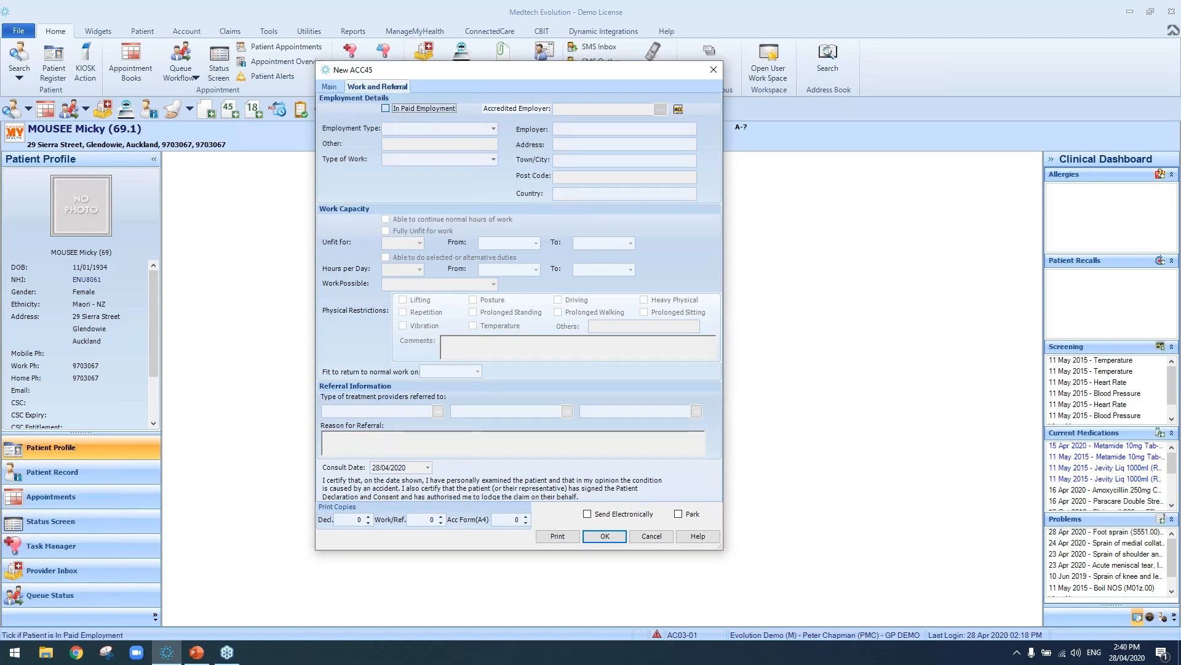
click(494, 130)
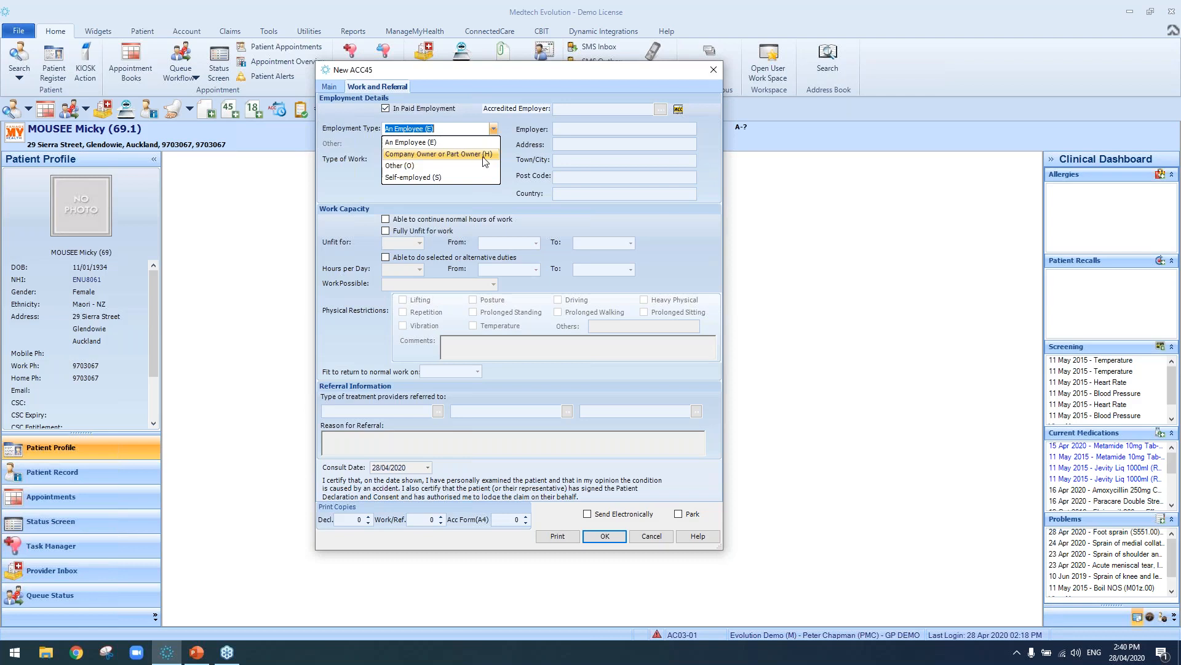
click(567, 176)
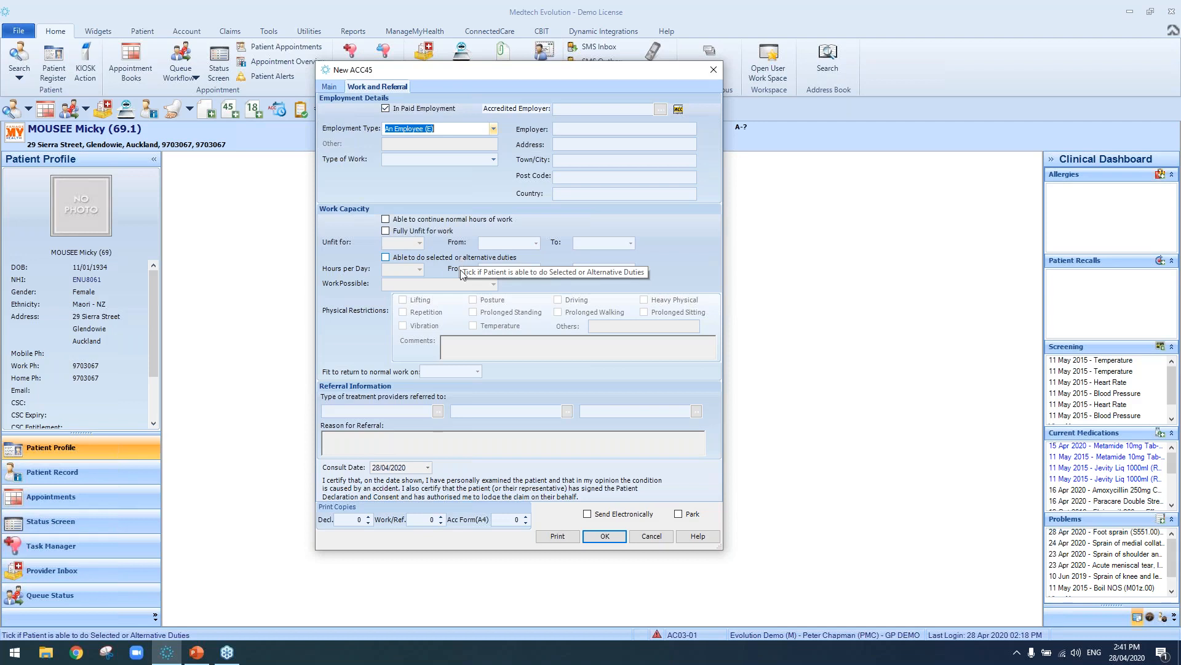
Try the ACC45 work capacity options, combining Fully Unfit for work with Able to do selected or alternative duties, and close the form without saving.
click(422, 232)
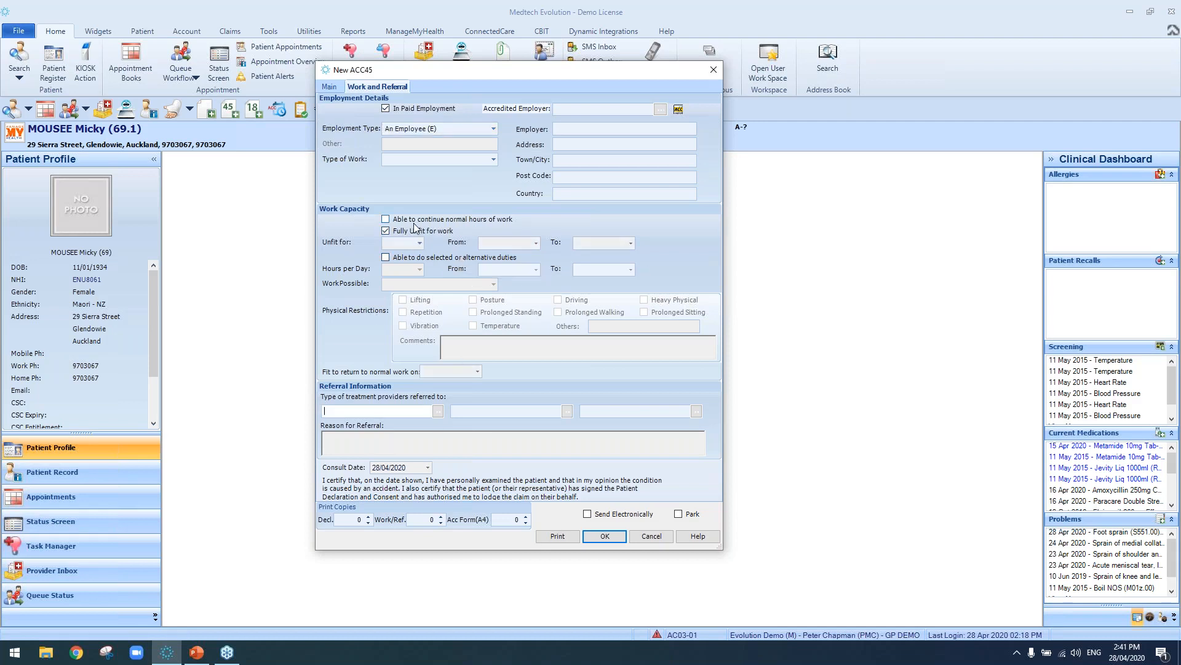
click(430, 231)
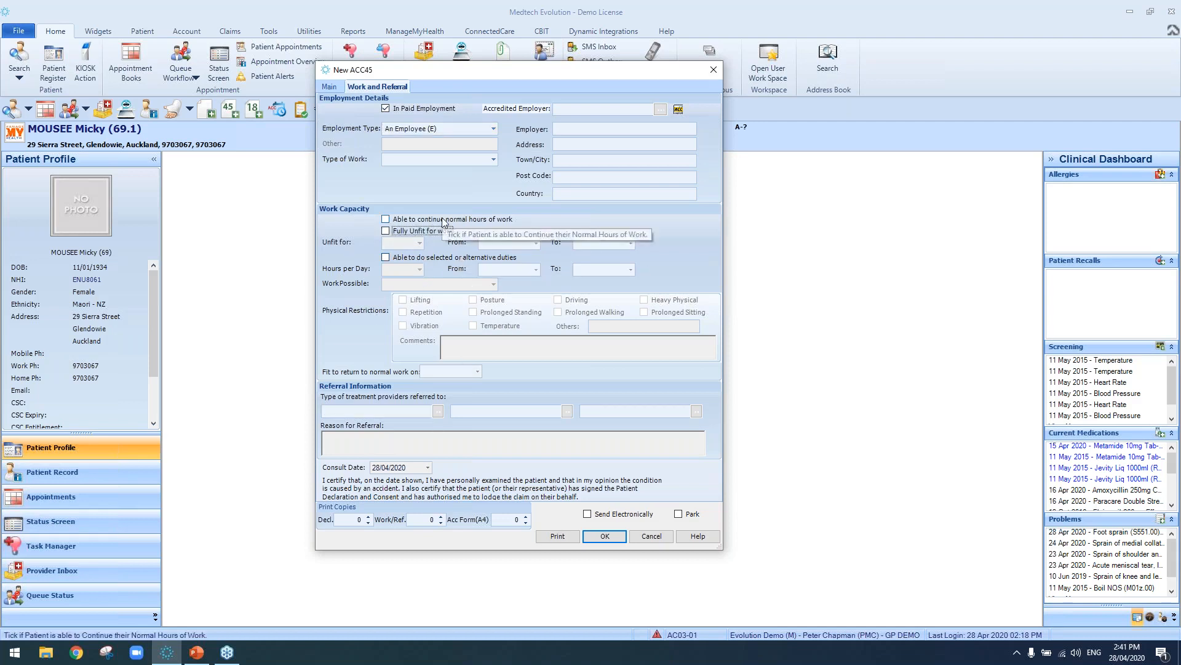
click(441, 220)
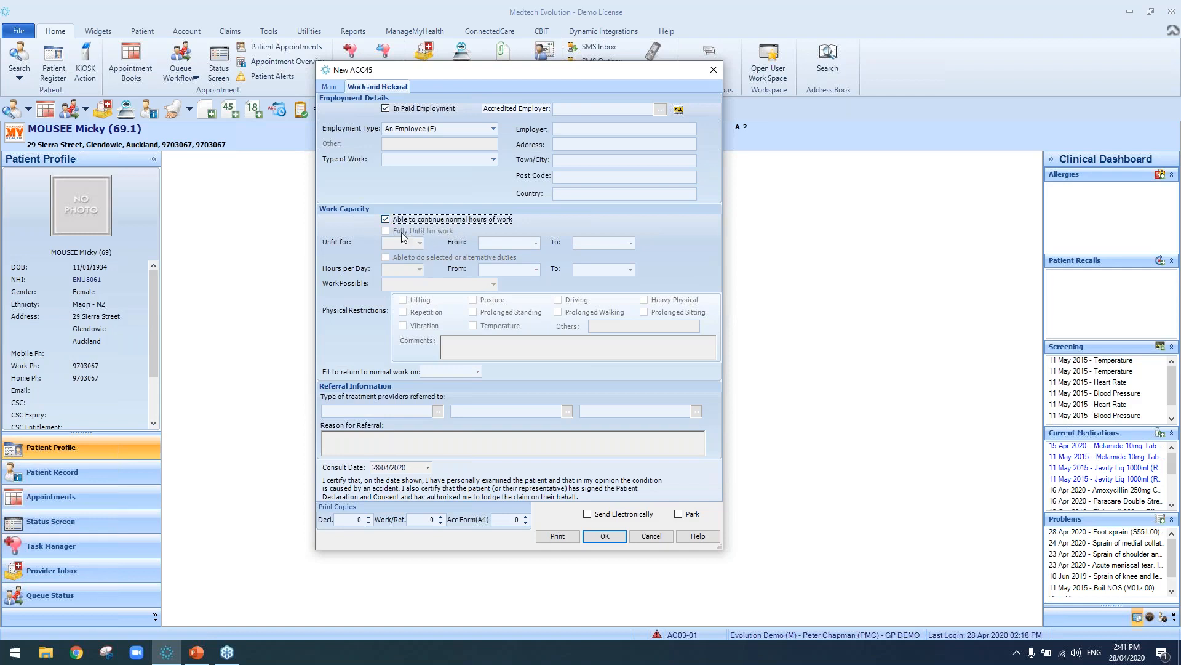
click(395, 222)
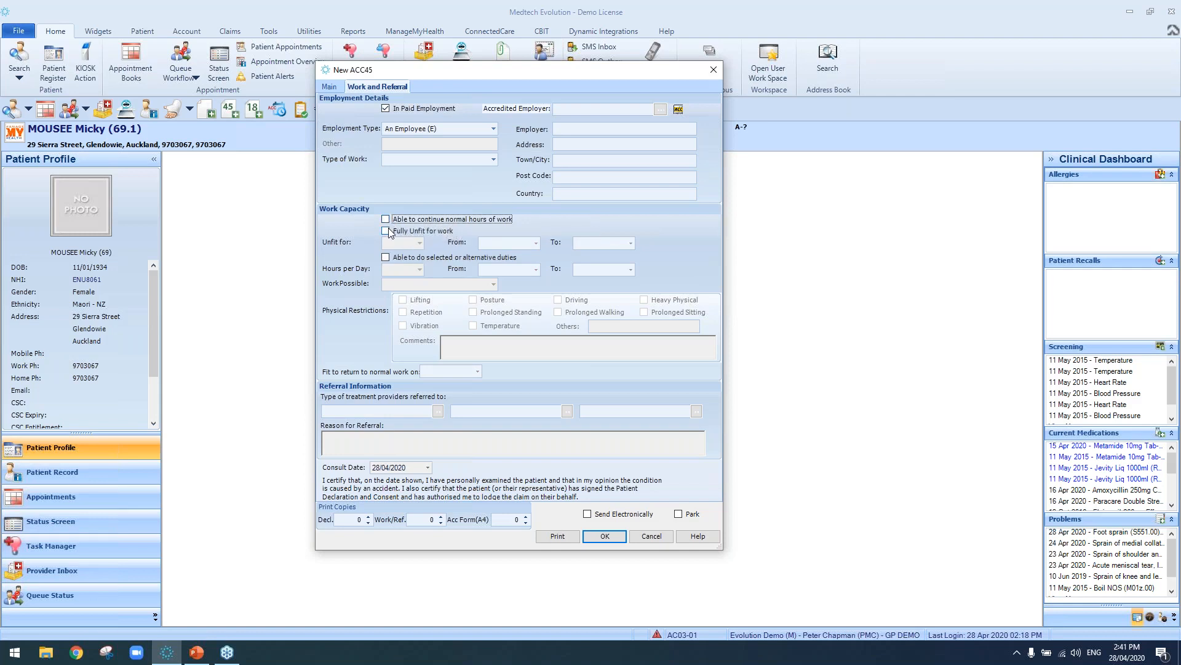
click(387, 231)
click(387, 258)
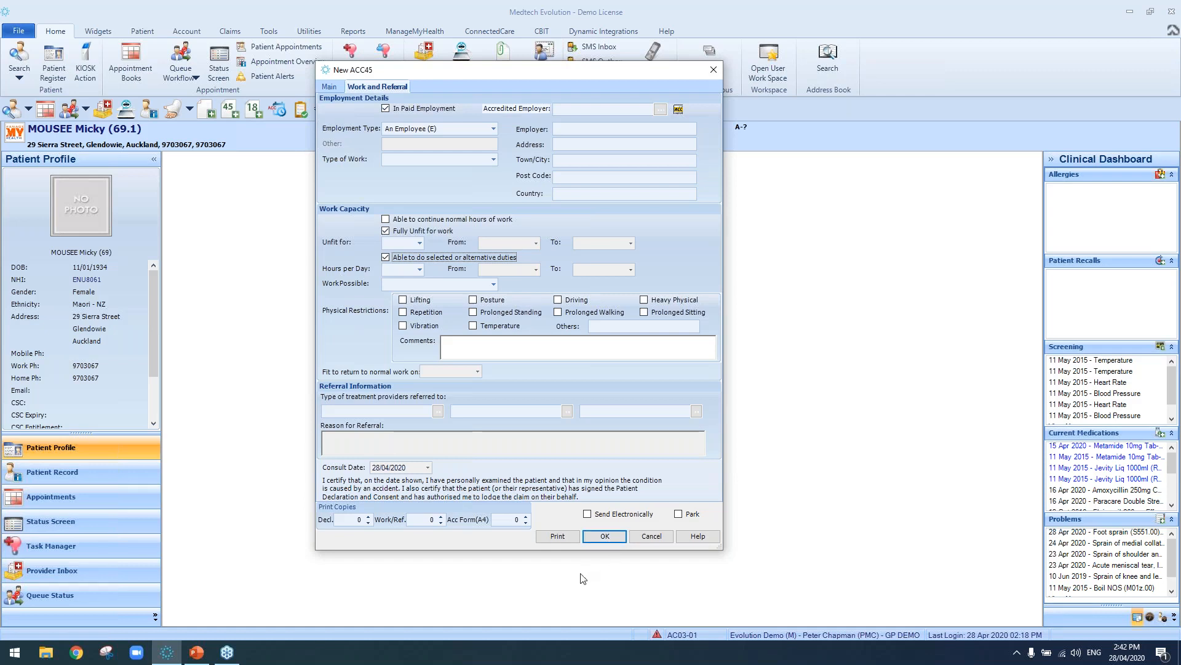
click(714, 73)
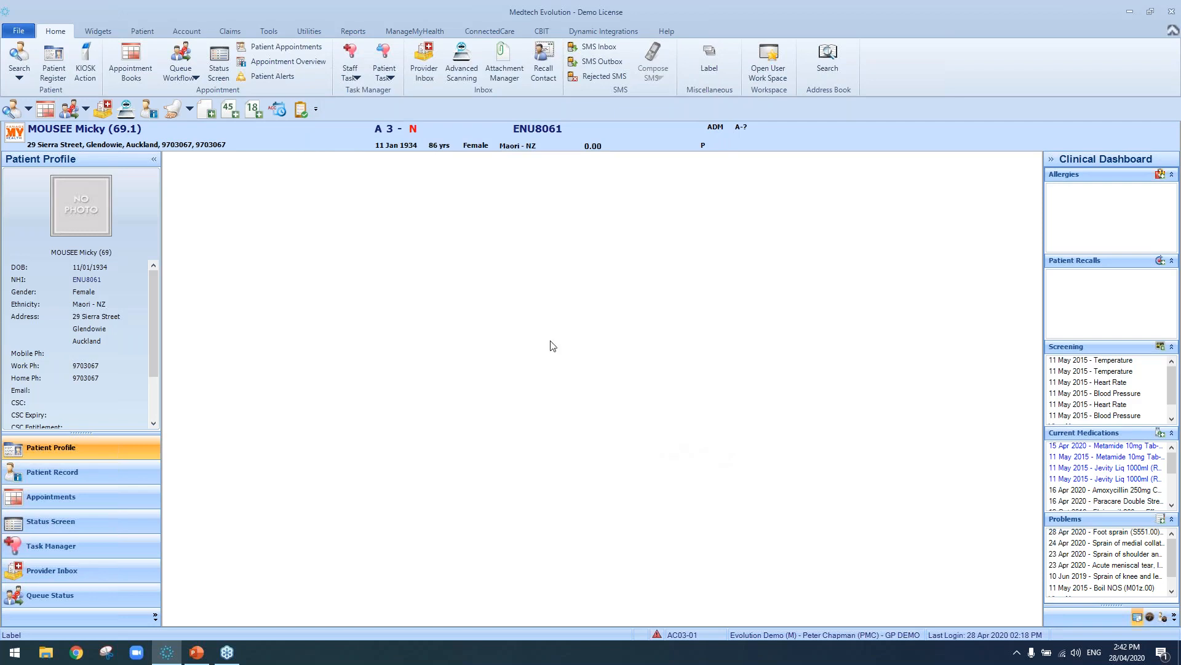
View the ACC eSchedule Electronic Unload (ACC47e) window and close it.
click(312, 31)
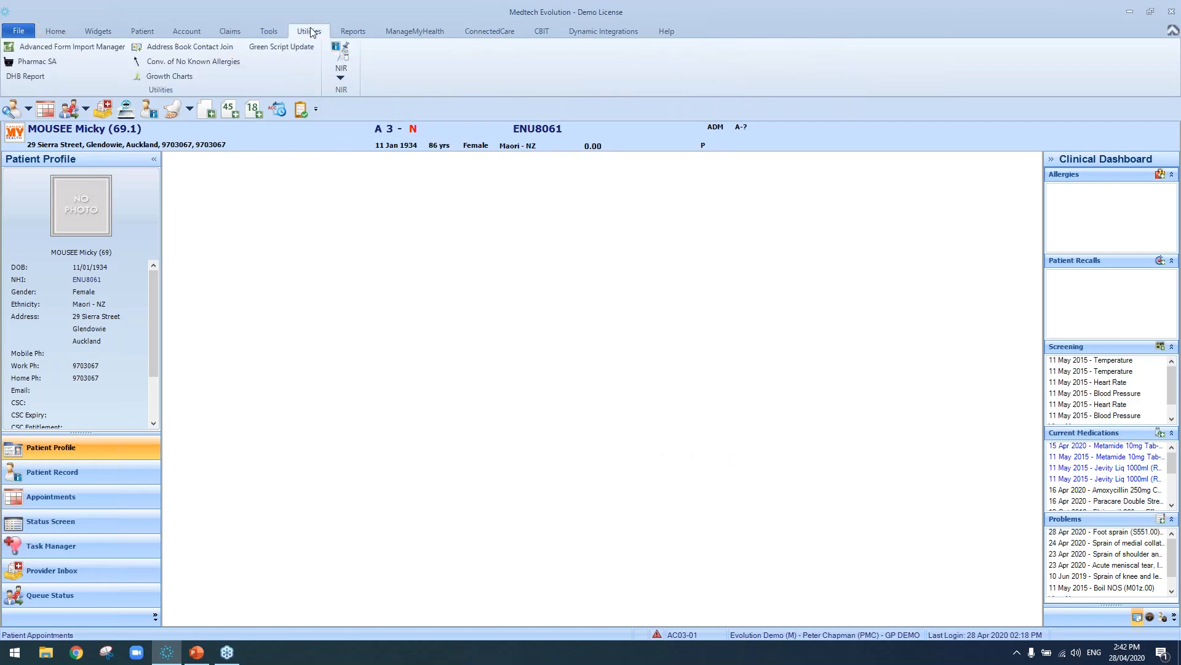
click(231, 32)
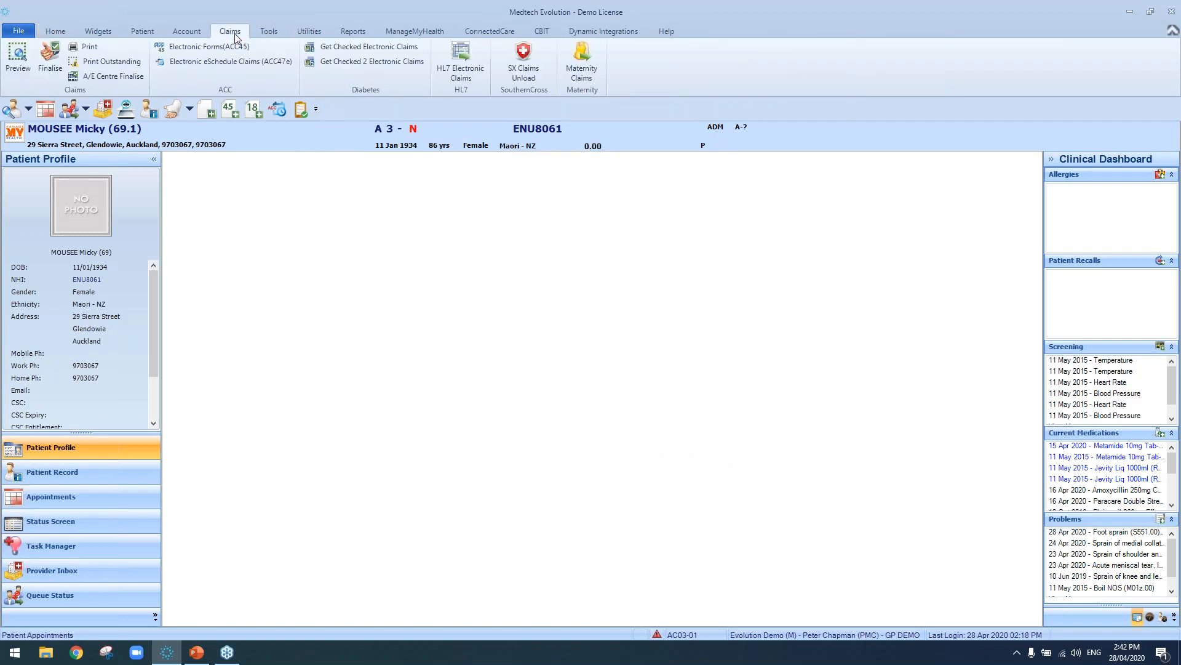
right_click(225, 62)
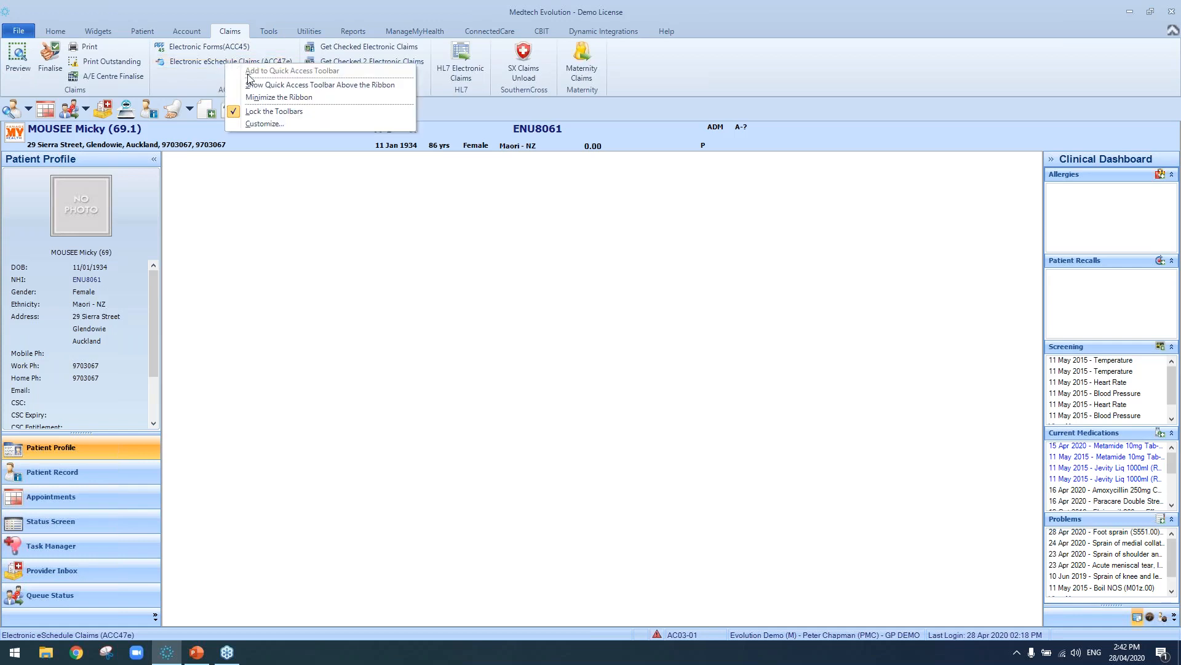
click(315, 239)
click(277, 109)
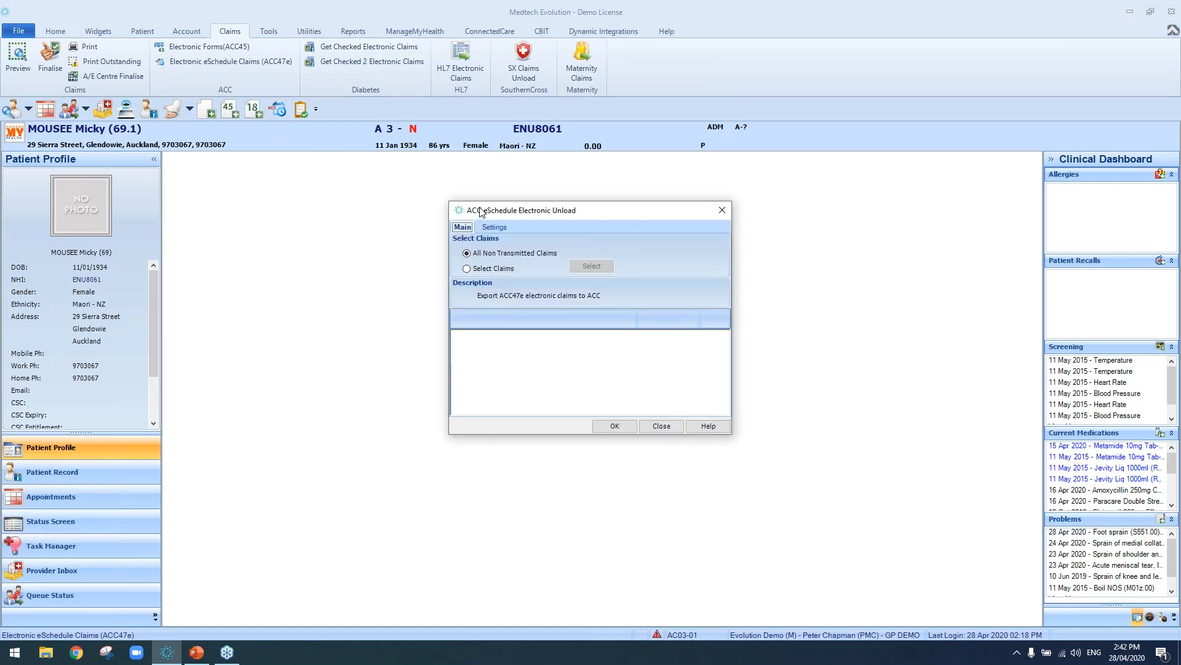
click(722, 209)
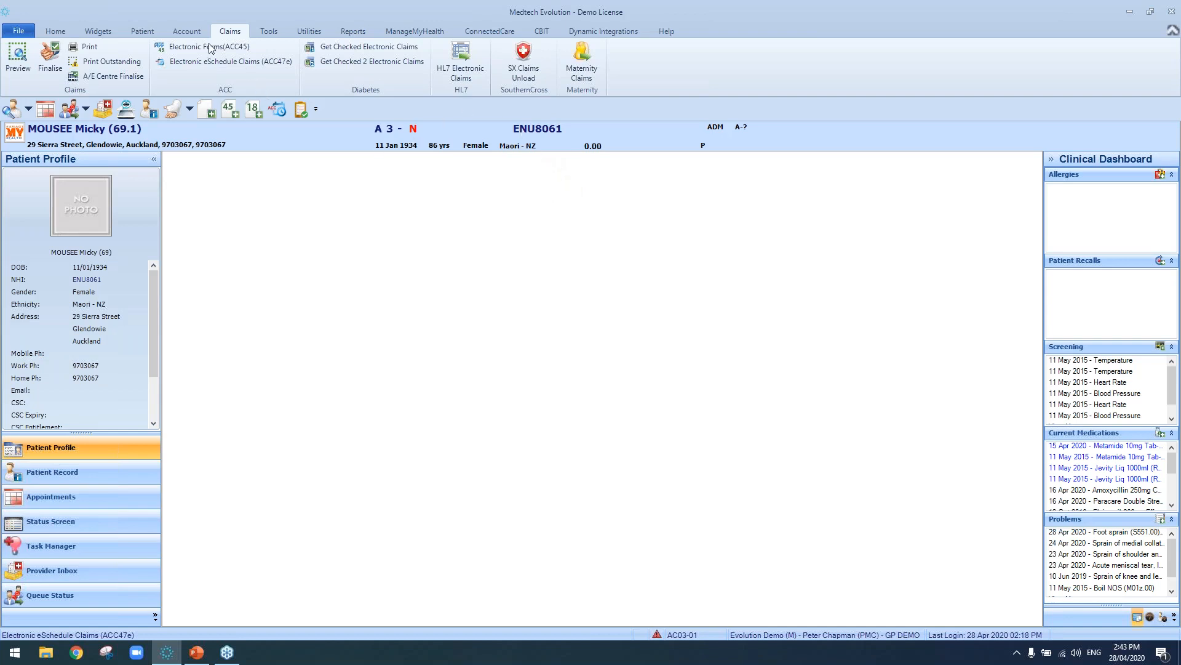
View the ACC45 claims and the error details in Claims Status, and close the claim status list.
click(142, 30)
click(707, 78)
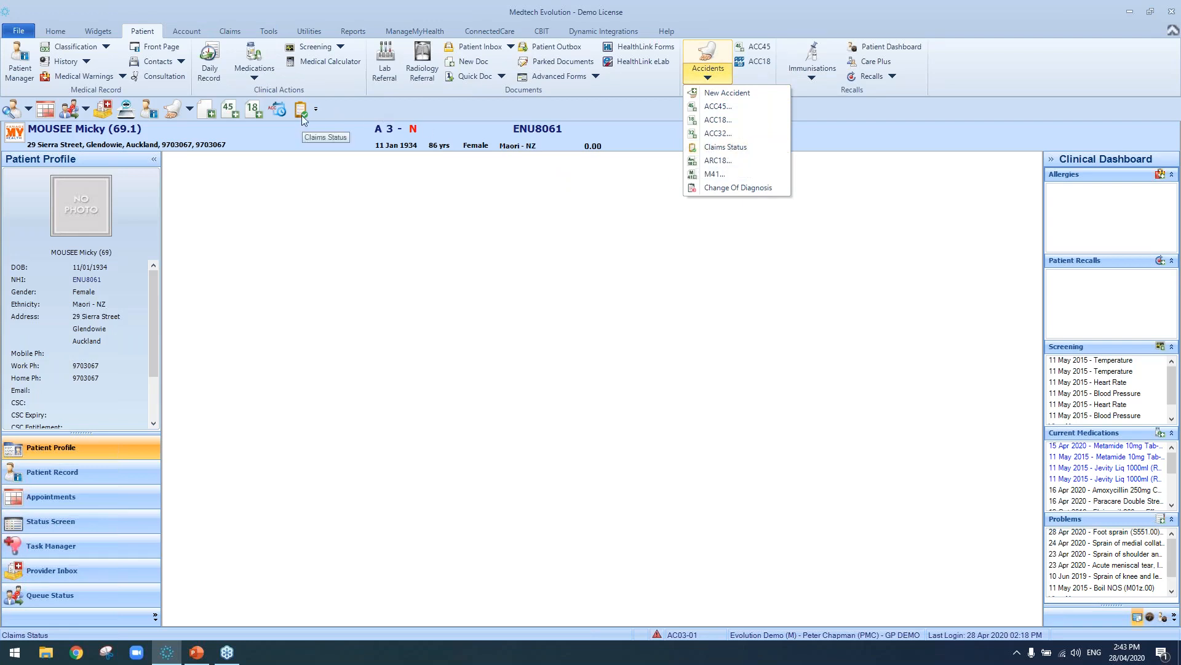
click(712, 148)
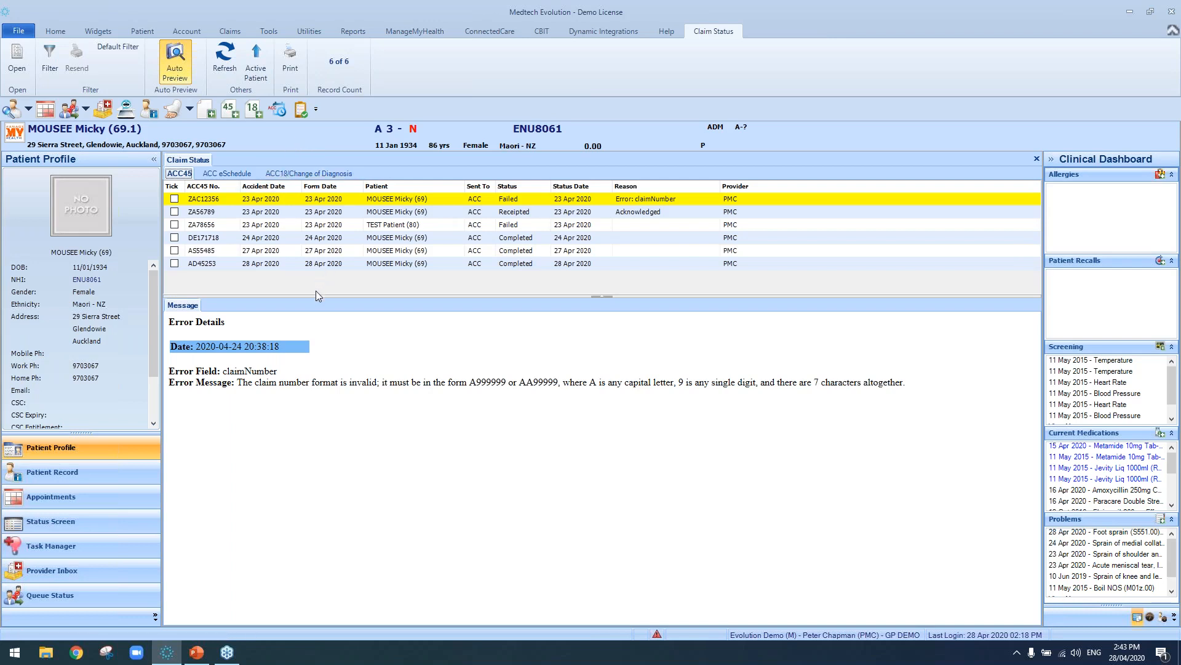
click(948, 45)
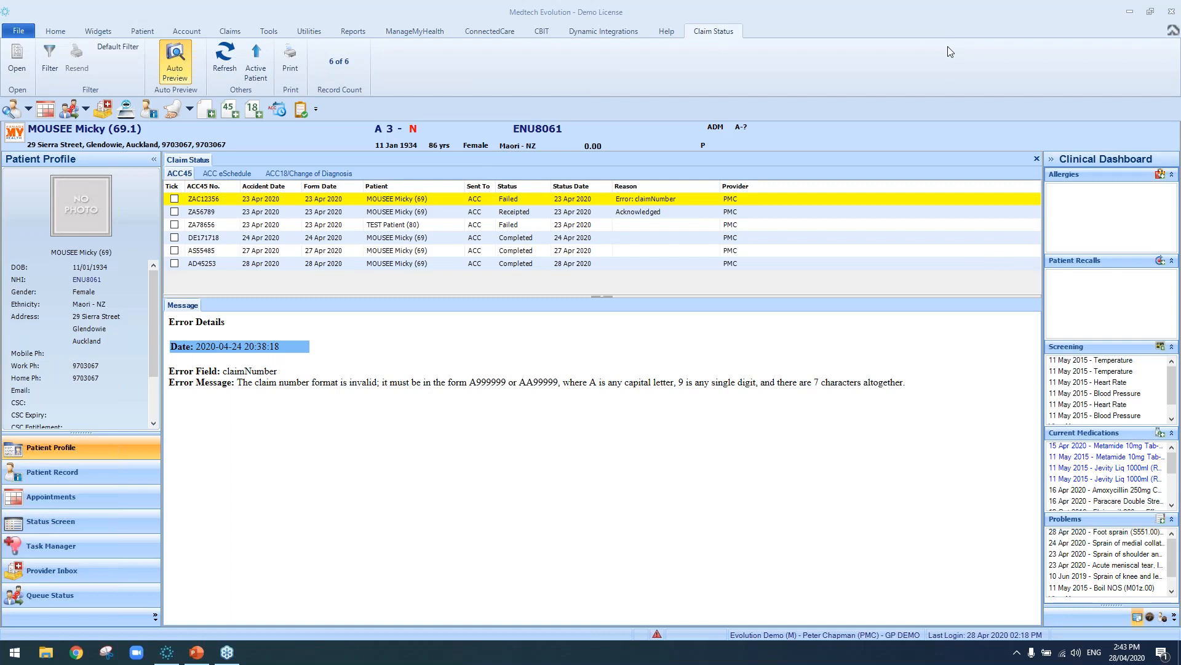
click(1036, 158)
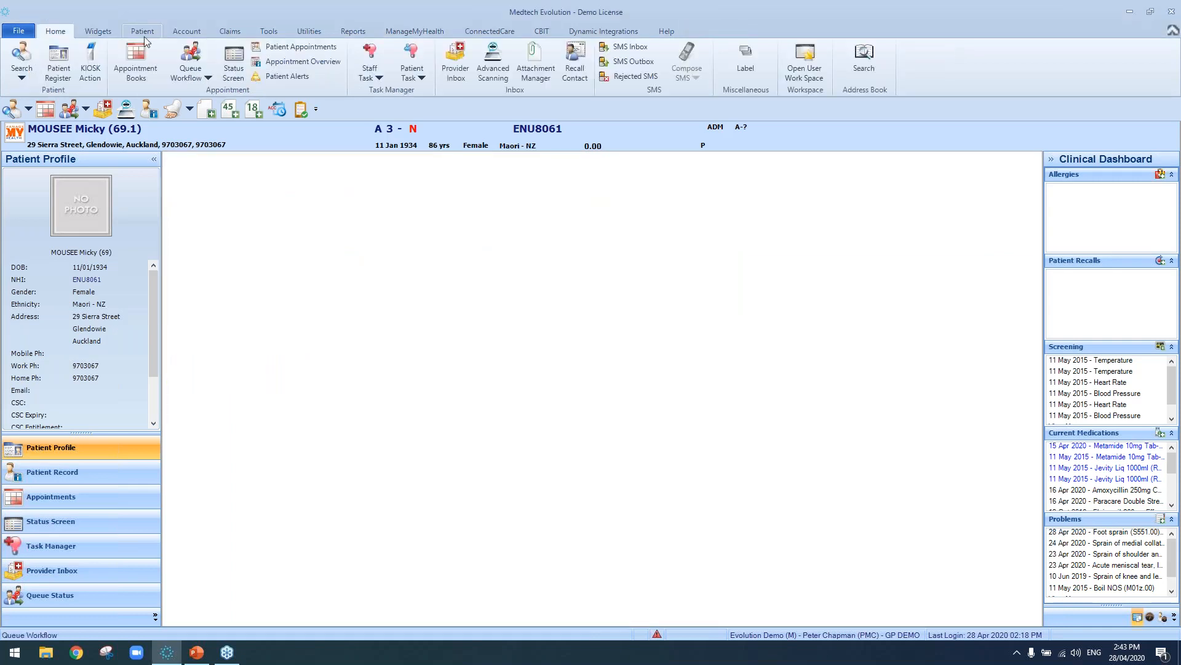
Start an ACC18 Medical Certificate and link it to the patient's 28 Apr 2020 foot sprain ACC45.
click(142, 32)
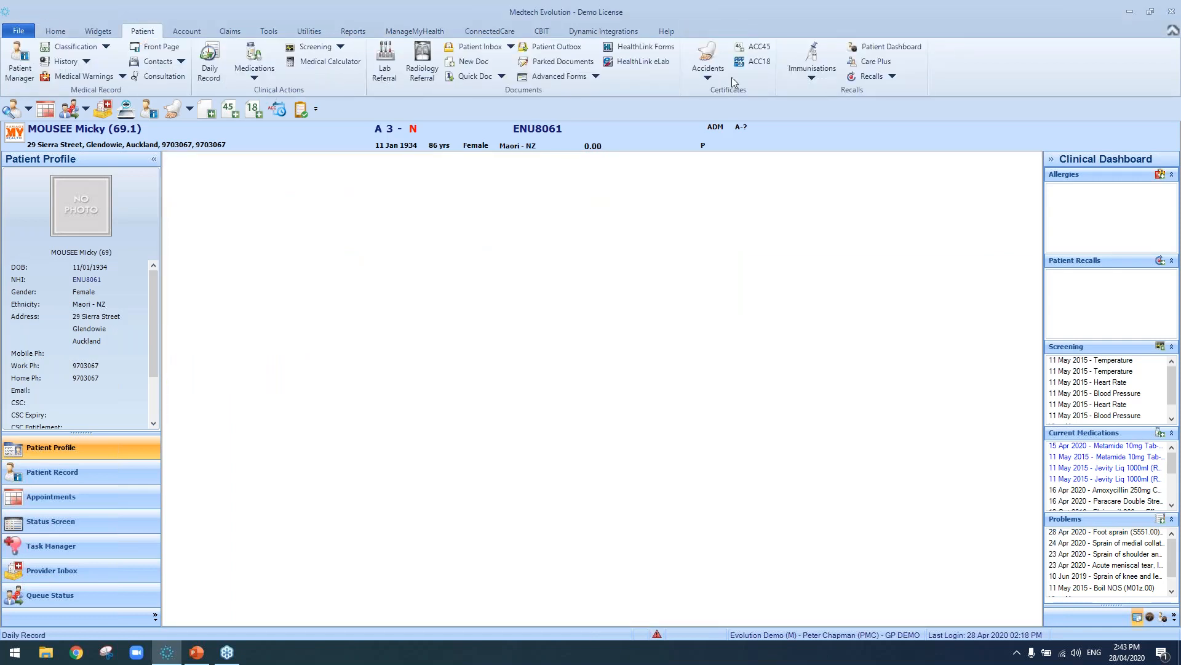
click(705, 78)
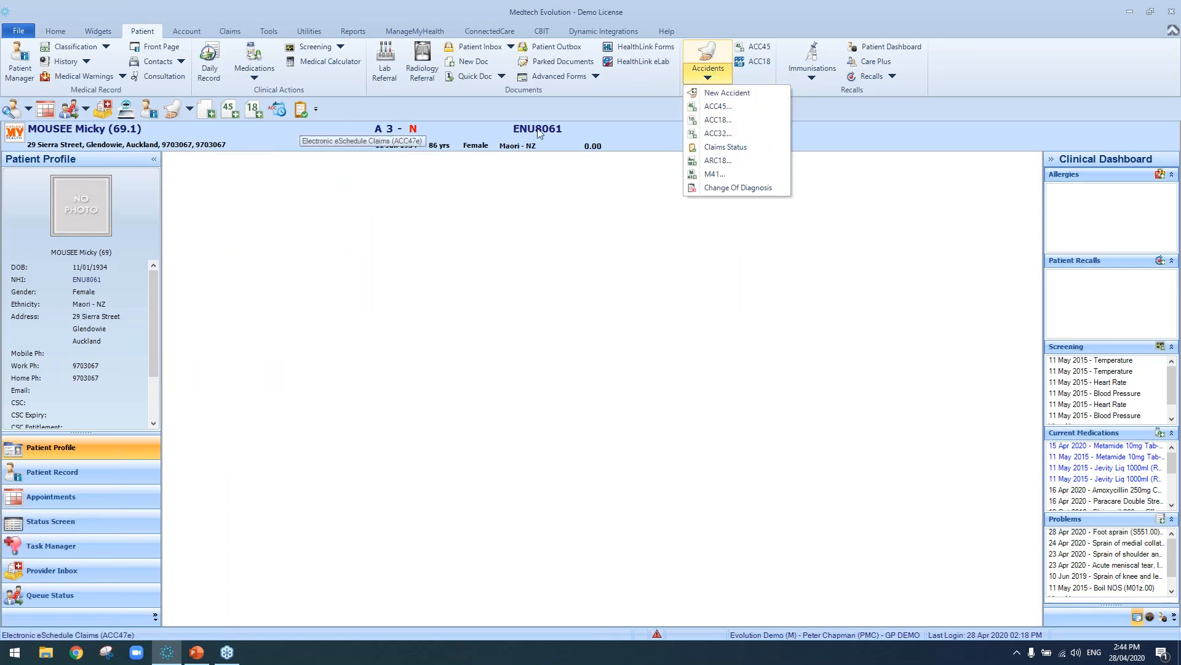
click(766, 120)
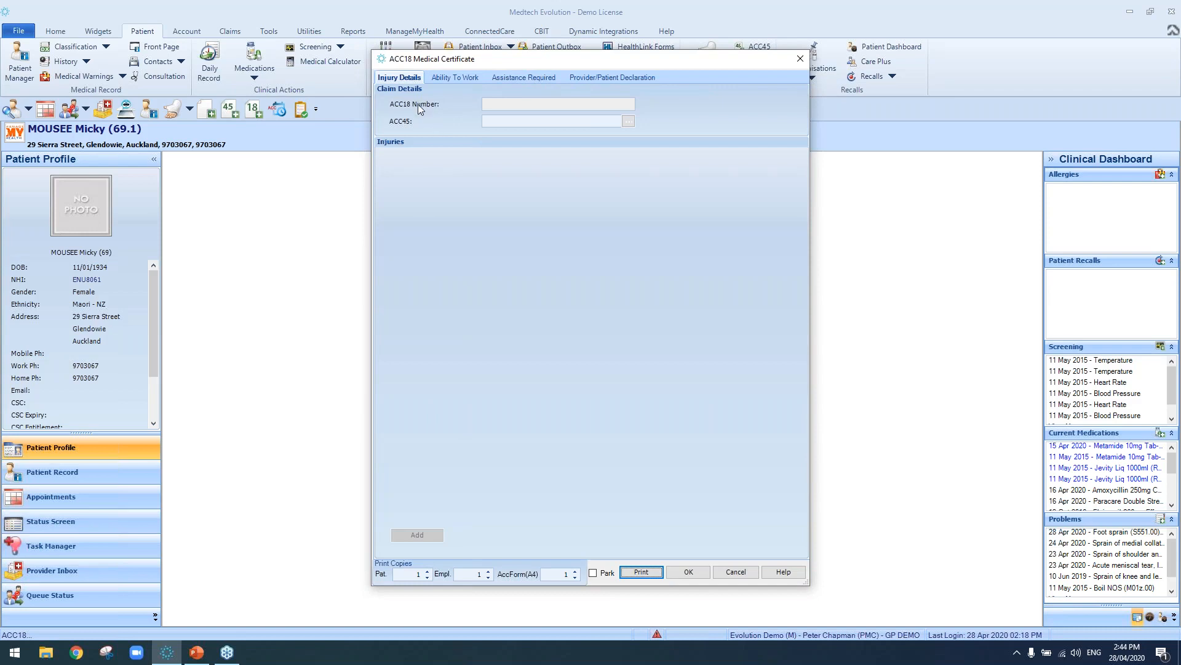
click(628, 122)
click(725, 393)
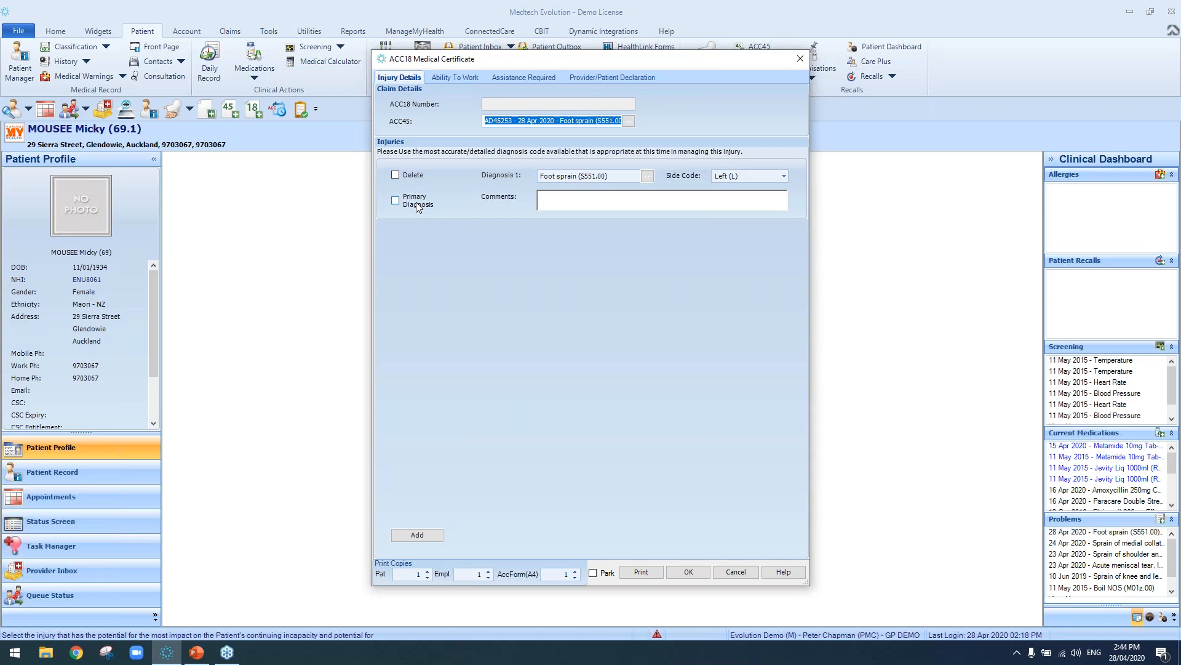
Review the ability to work, assistance required and provider/patient declaration sections of the ACC18 certificate, and close it without saving.
click(445, 78)
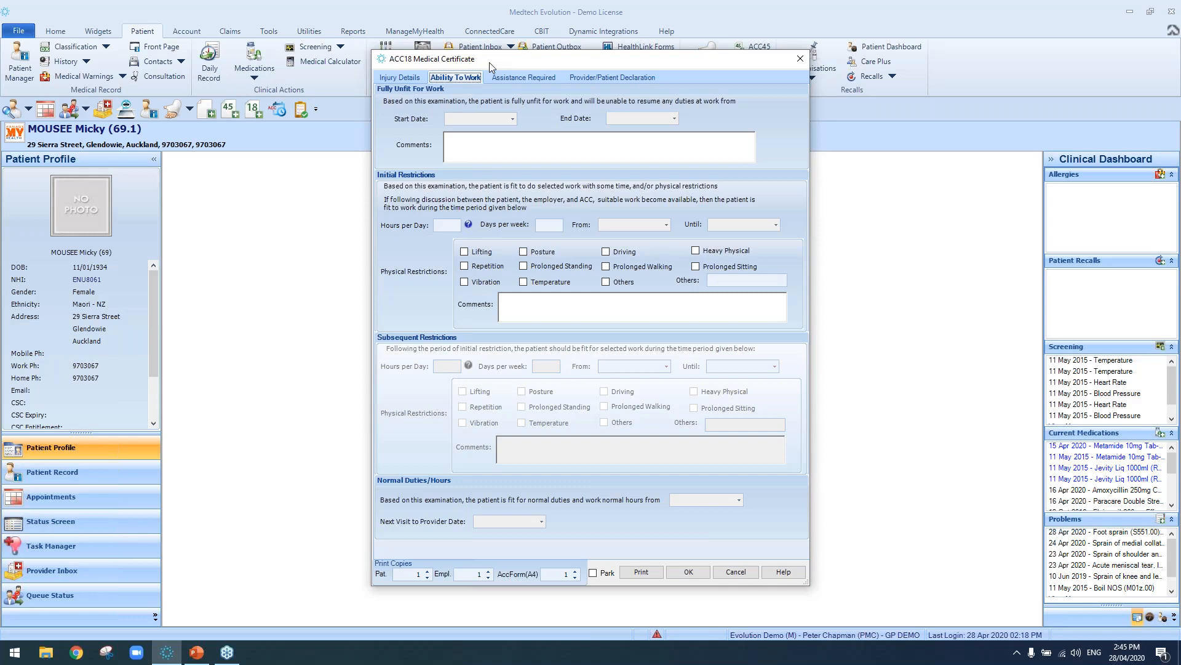
click(529, 78)
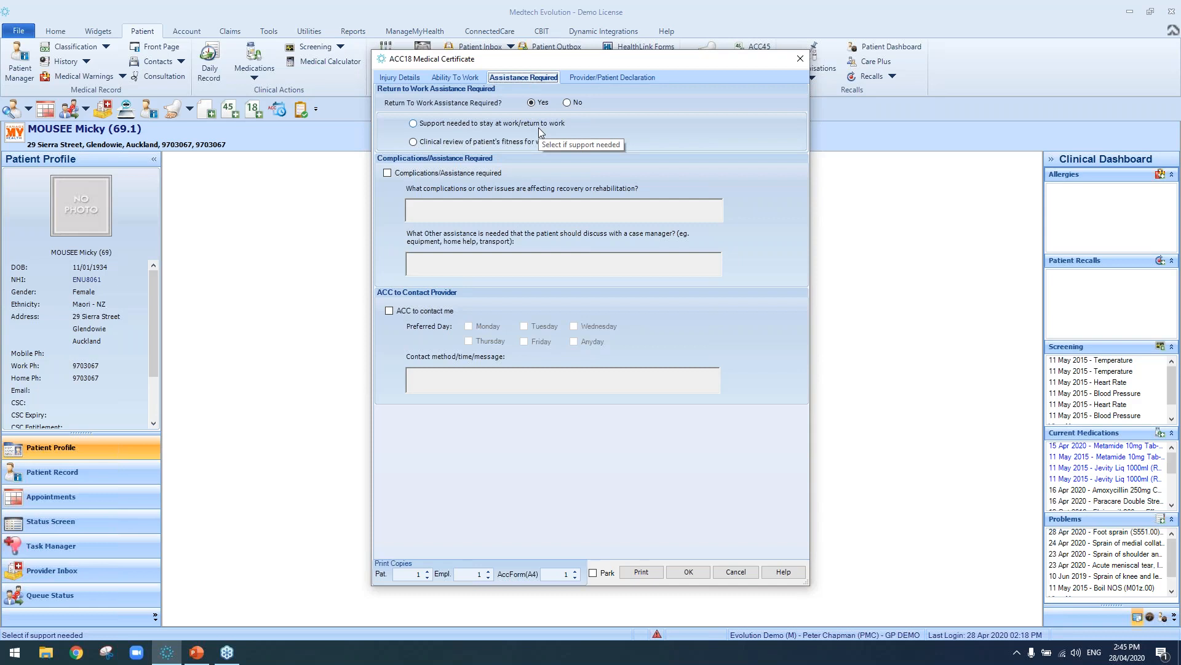
click(585, 75)
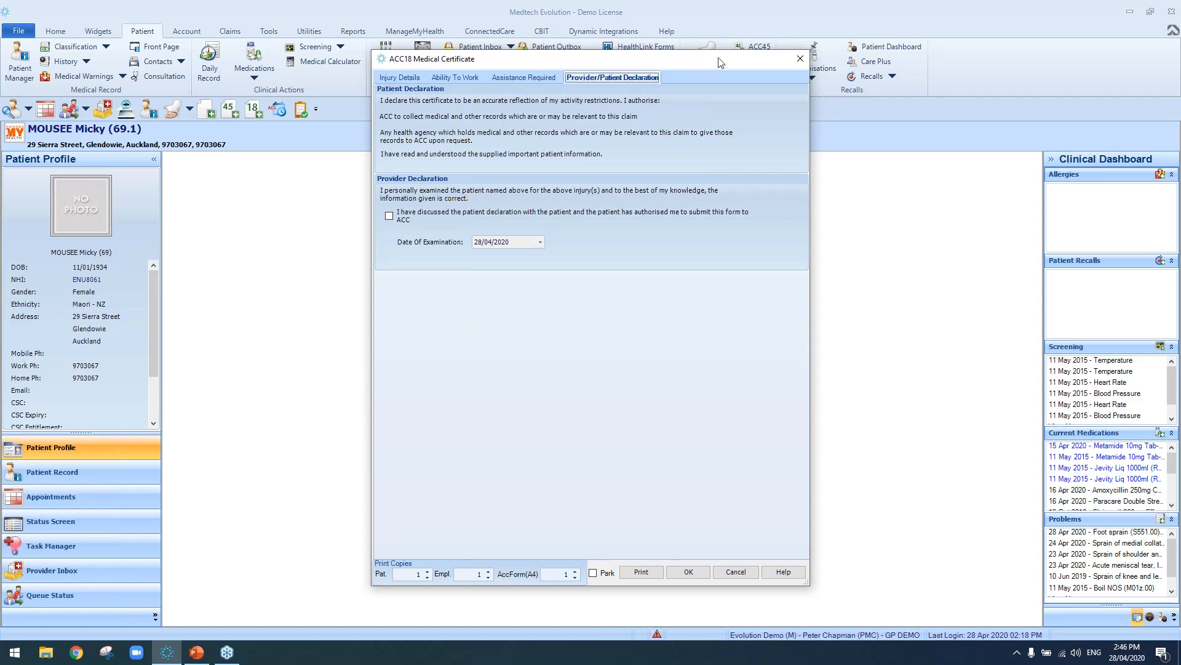
click(799, 59)
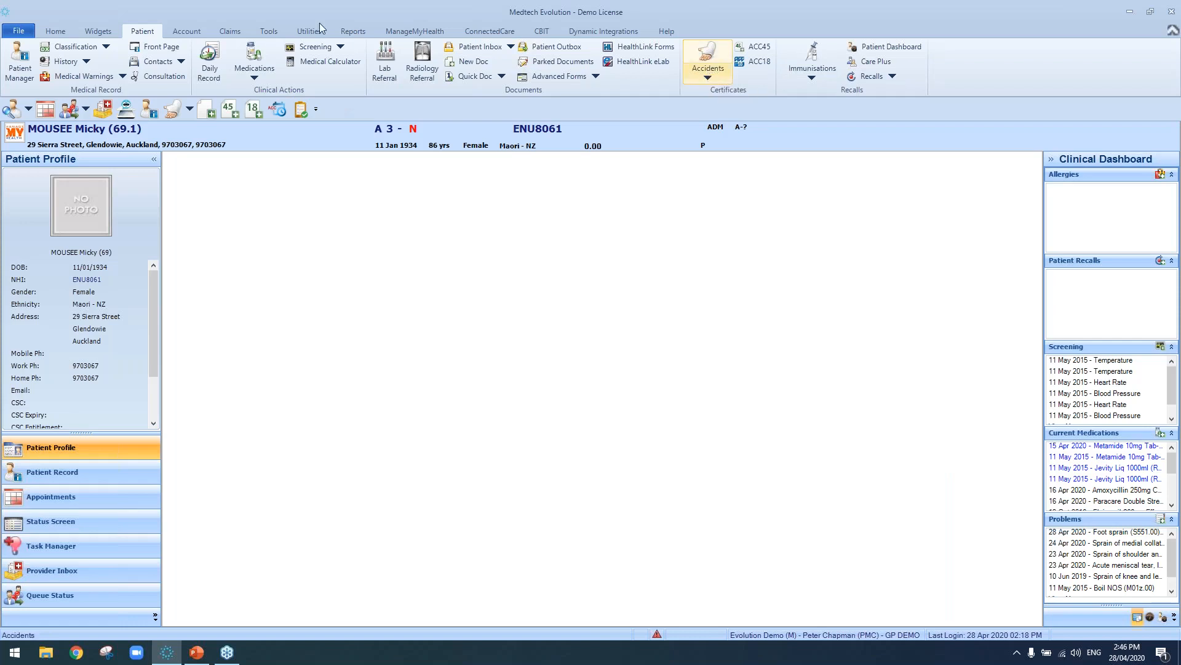
Start an ACC Change of Diagnosis form and link it to the patient's 28 Apr 2020 foot sprain ACC45.
click(708, 75)
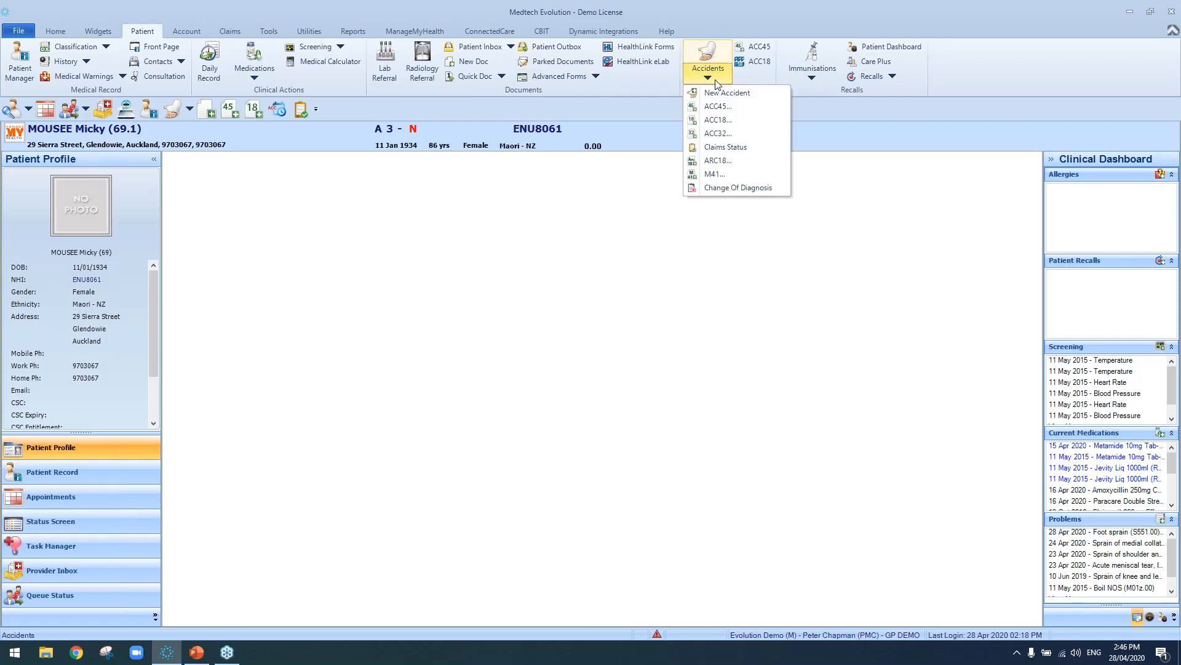
click(746, 188)
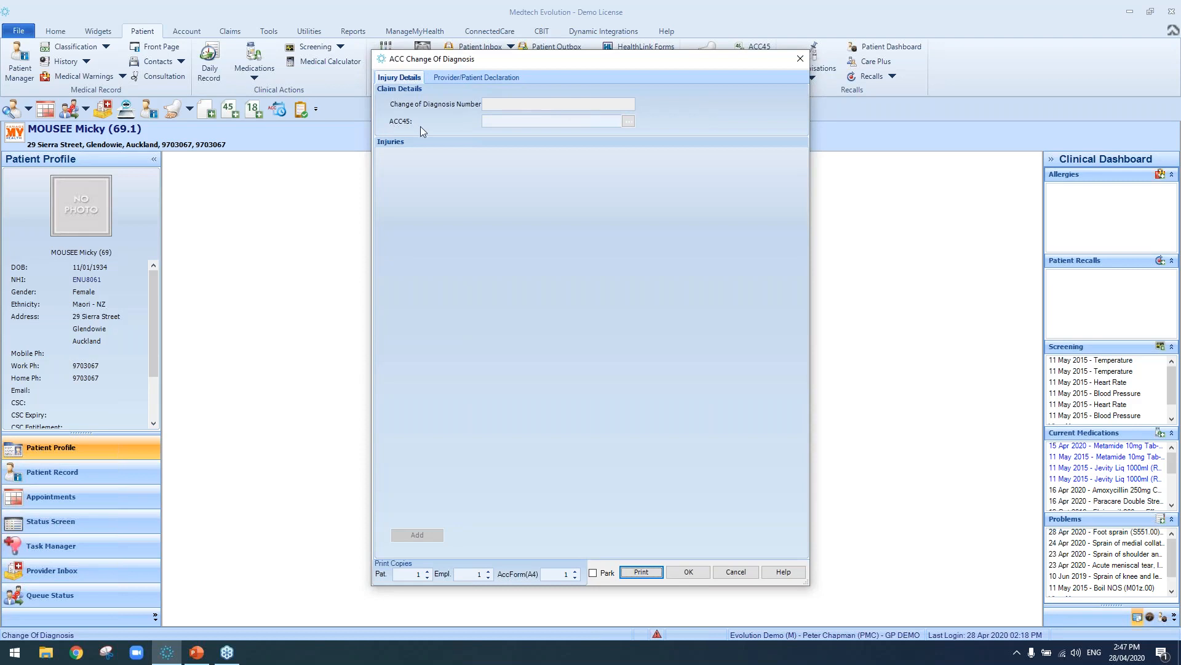
click(629, 121)
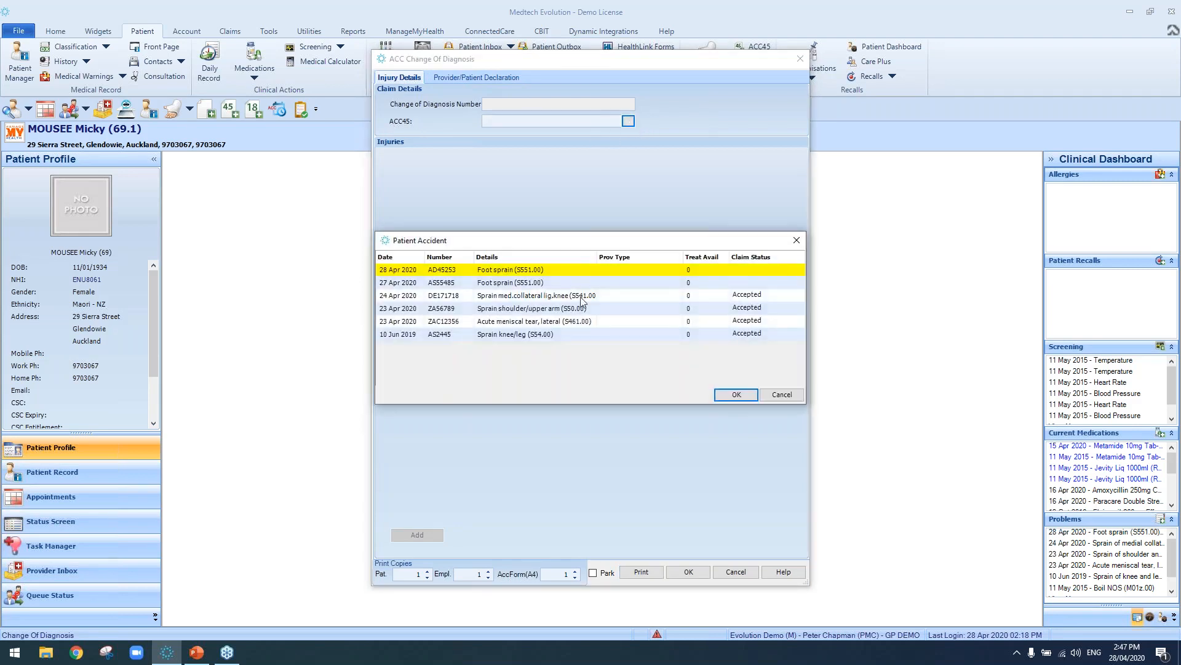
click(734, 397)
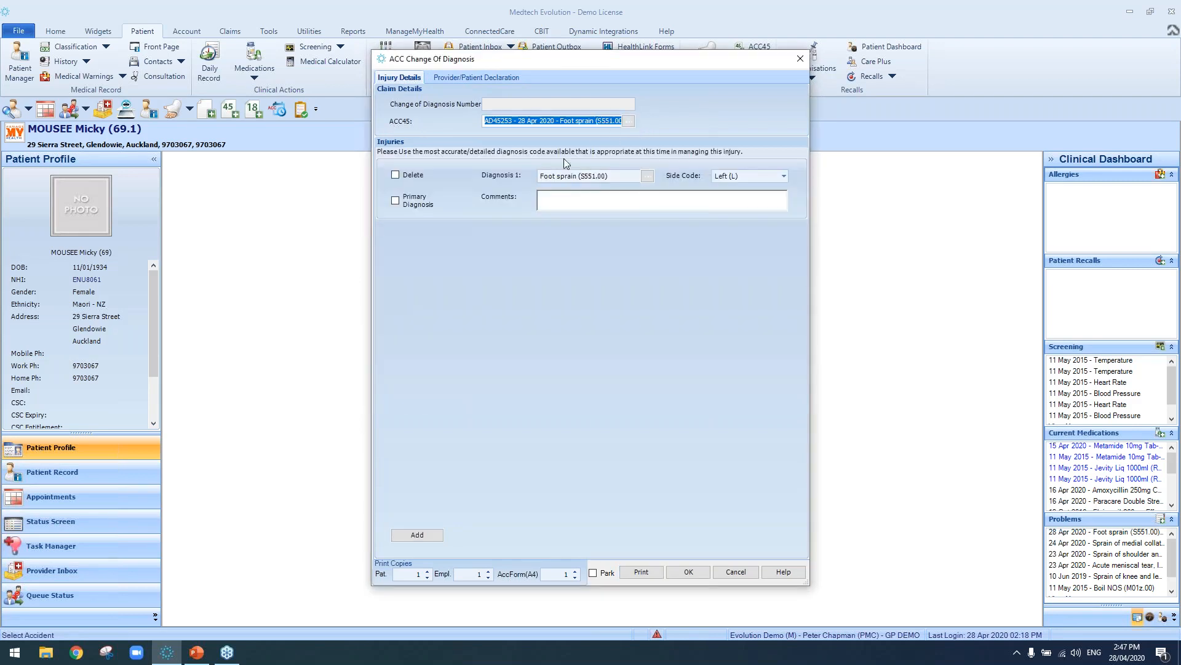
Review the linked ACC45, Diagnosis 1 and the provider/patient declaration of the Change of Diagnosis form, and close it without saving.
click(578, 122)
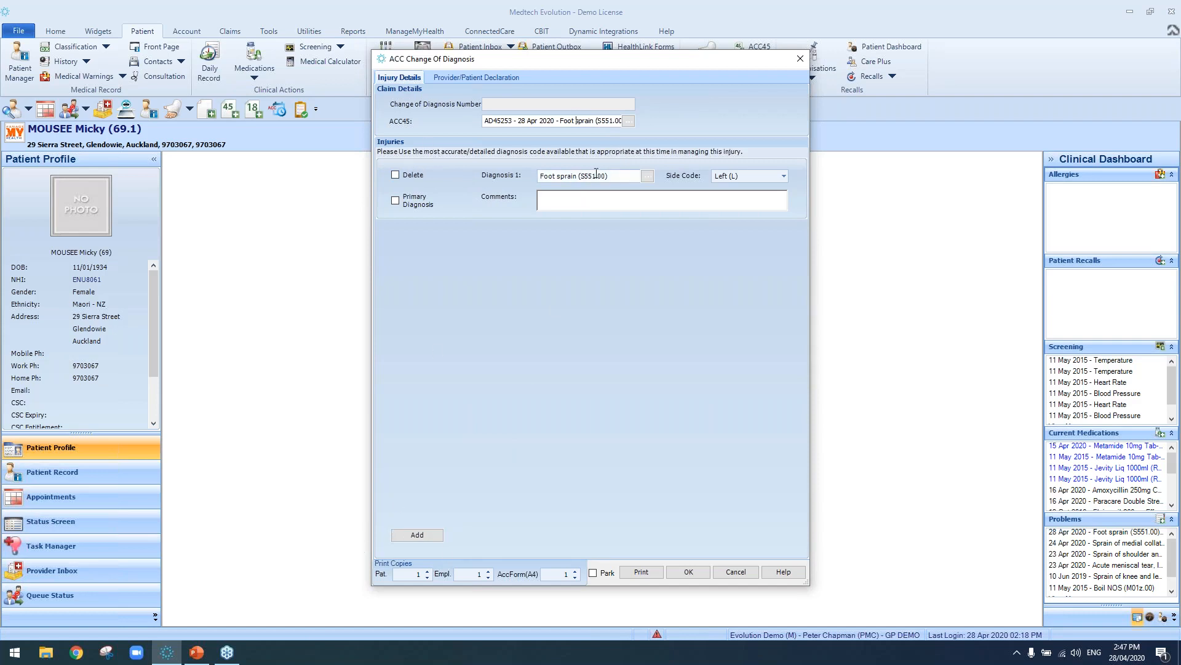
click(619, 177)
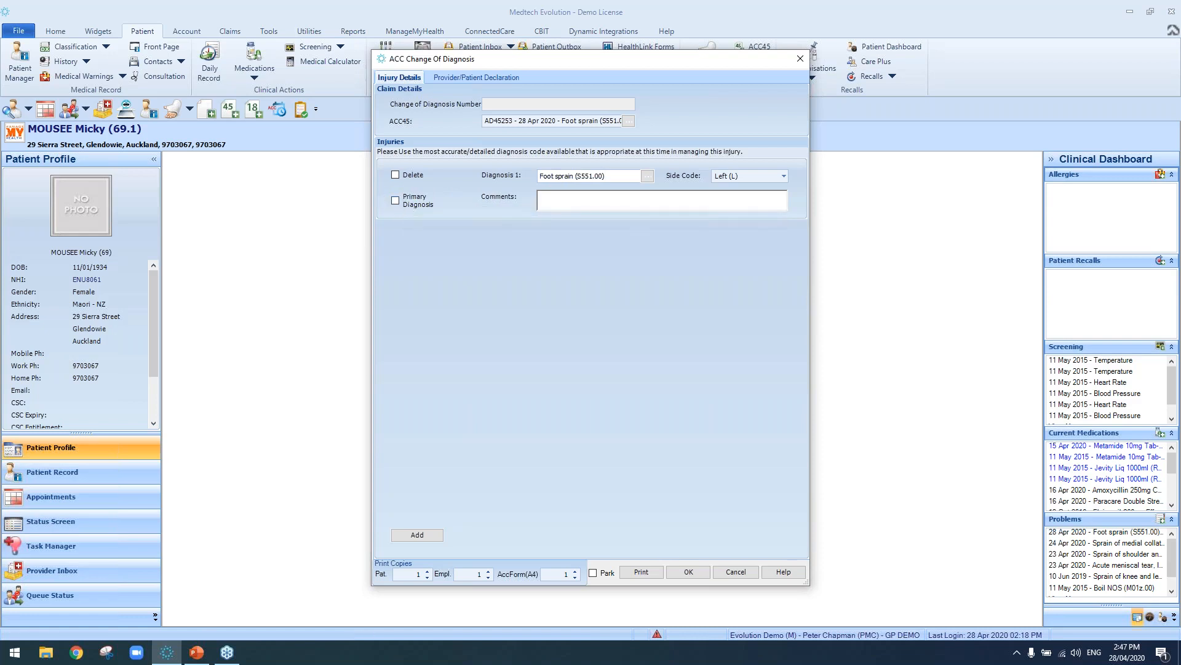
click(471, 78)
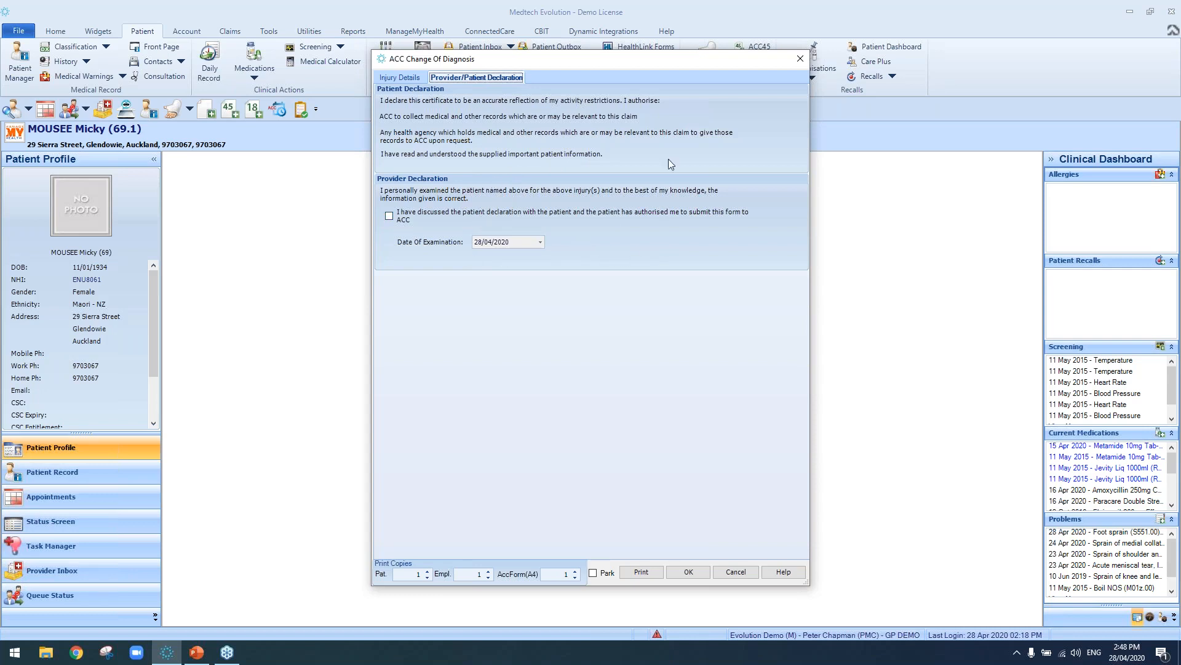
click(800, 60)
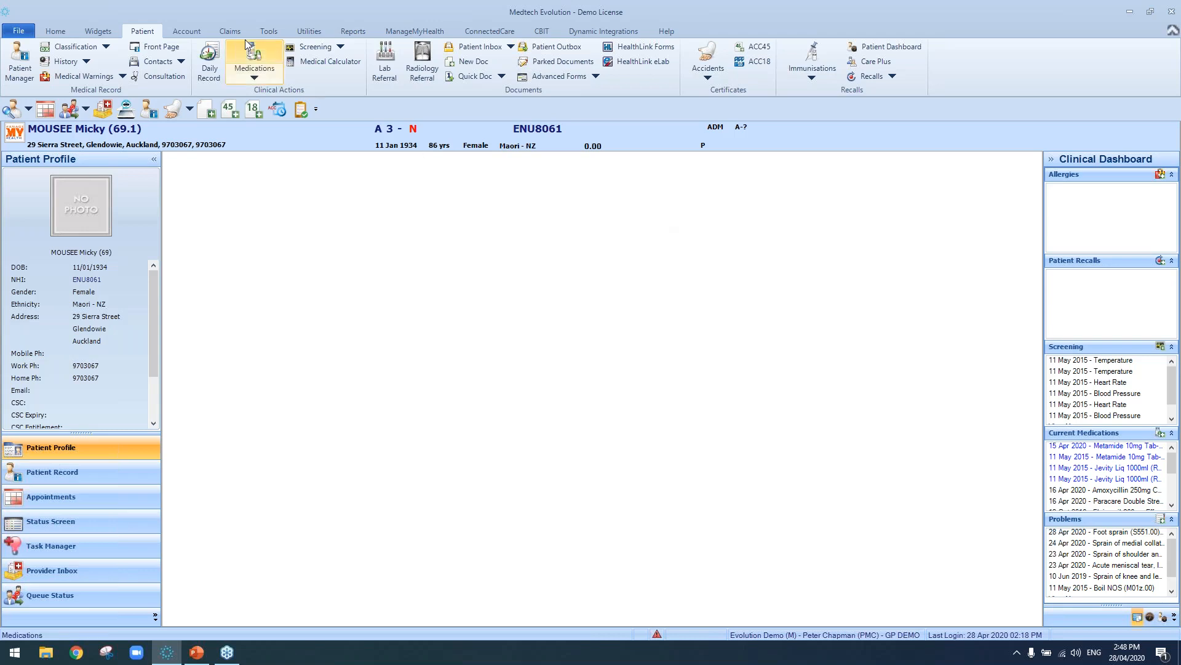
Start a new invoice for the patient and choose PMC as its provider.
scroll(301, 60, down, 1)
click(17, 62)
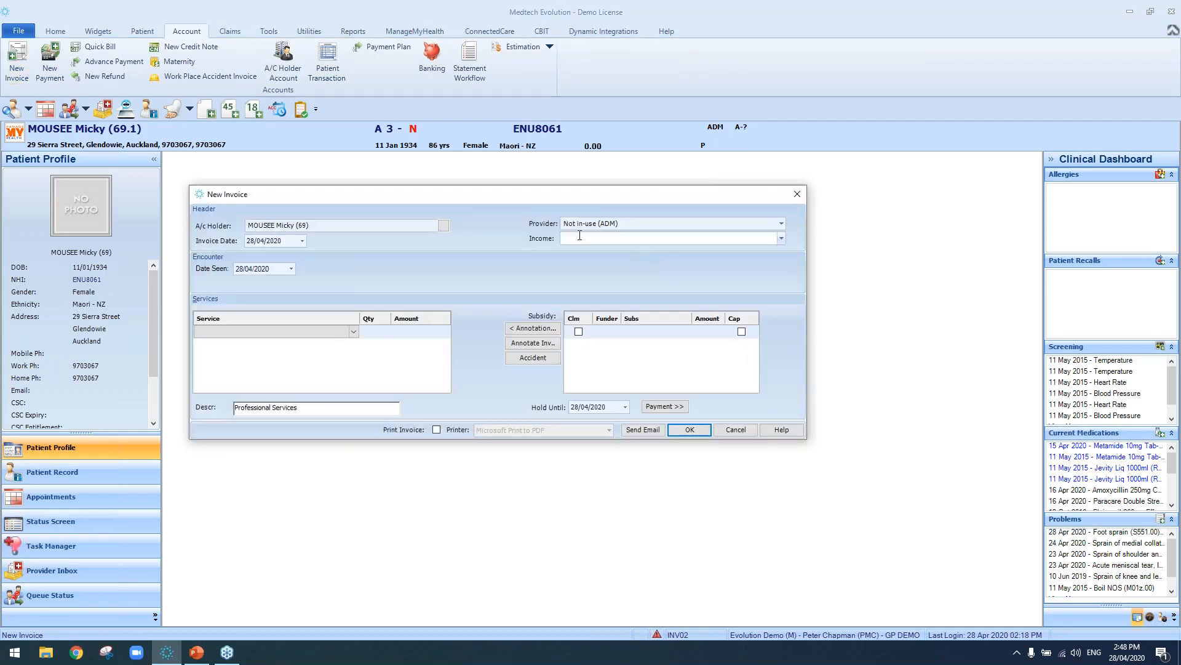
click(614, 222)
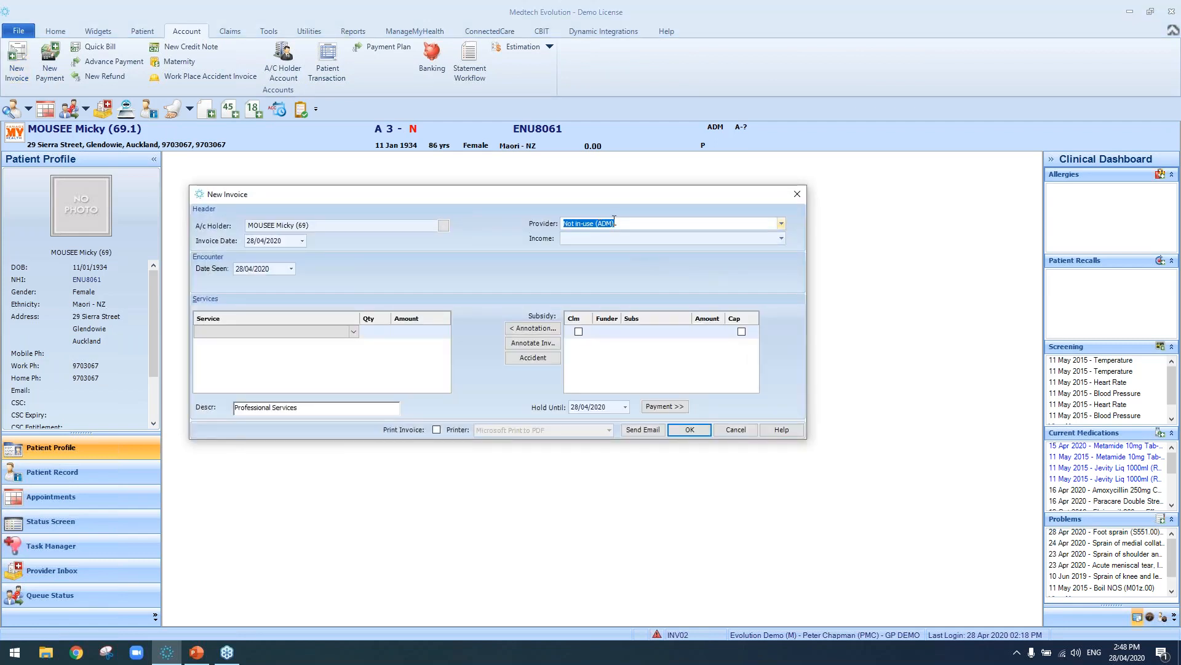
key(p)
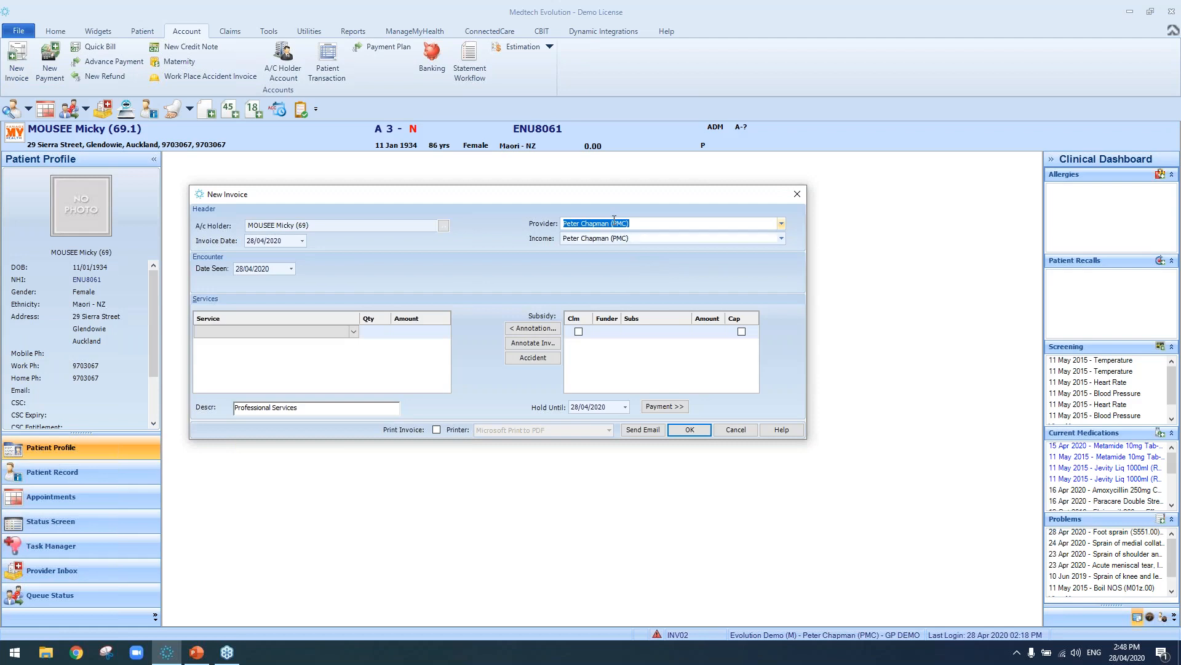
key(Tab)
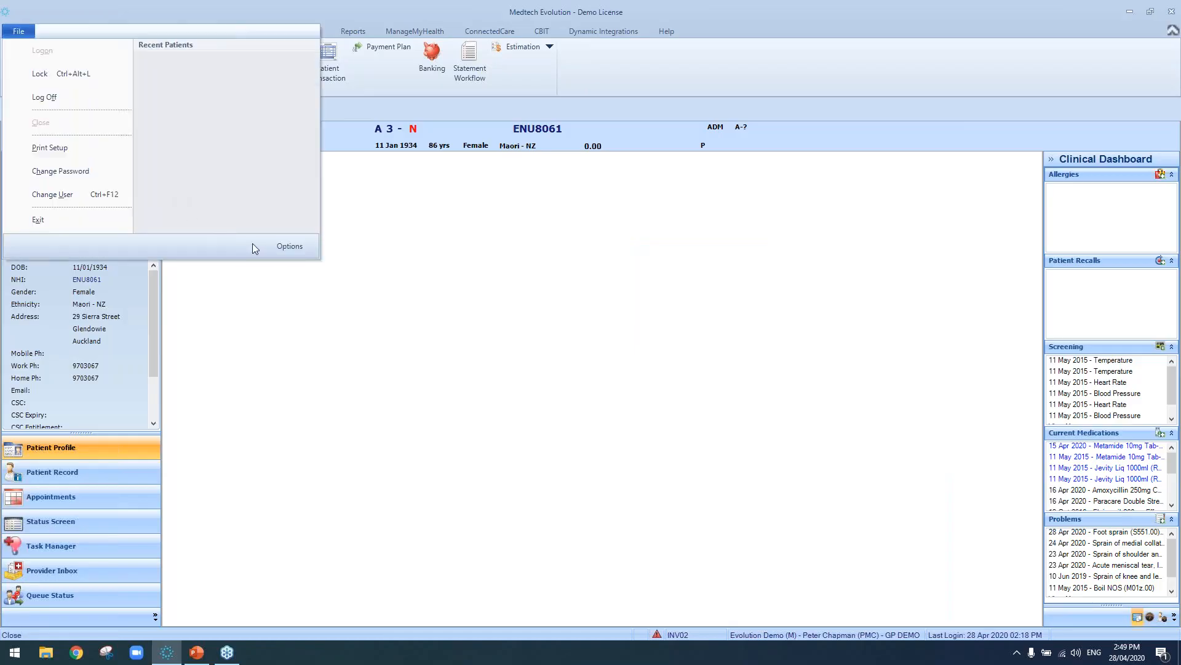
Open staff member PMC in the setup options, review the provider codes and income provider details, and close the record and options.
click(293, 261)
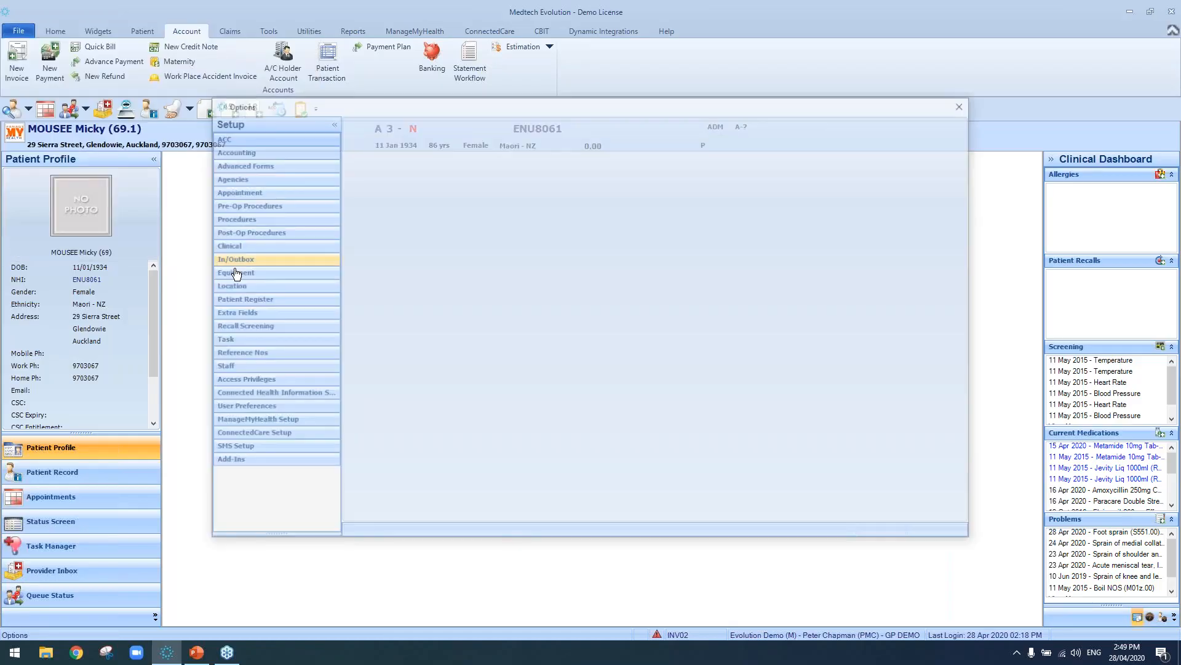
click(239, 367)
click(245, 384)
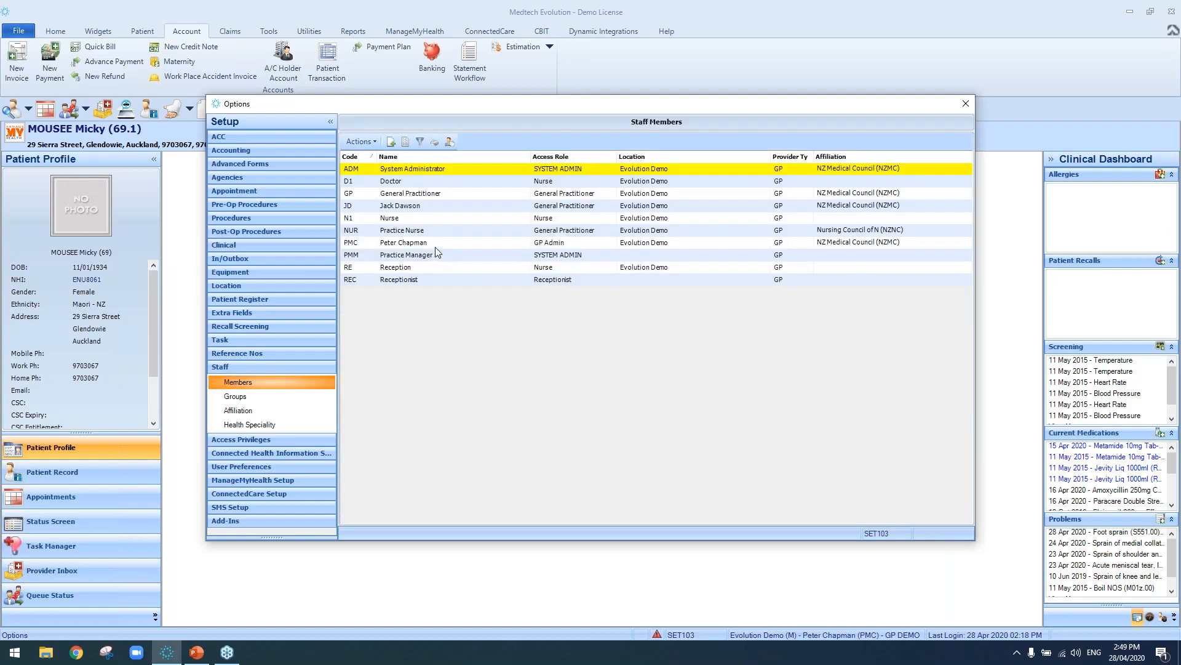
click(435, 243)
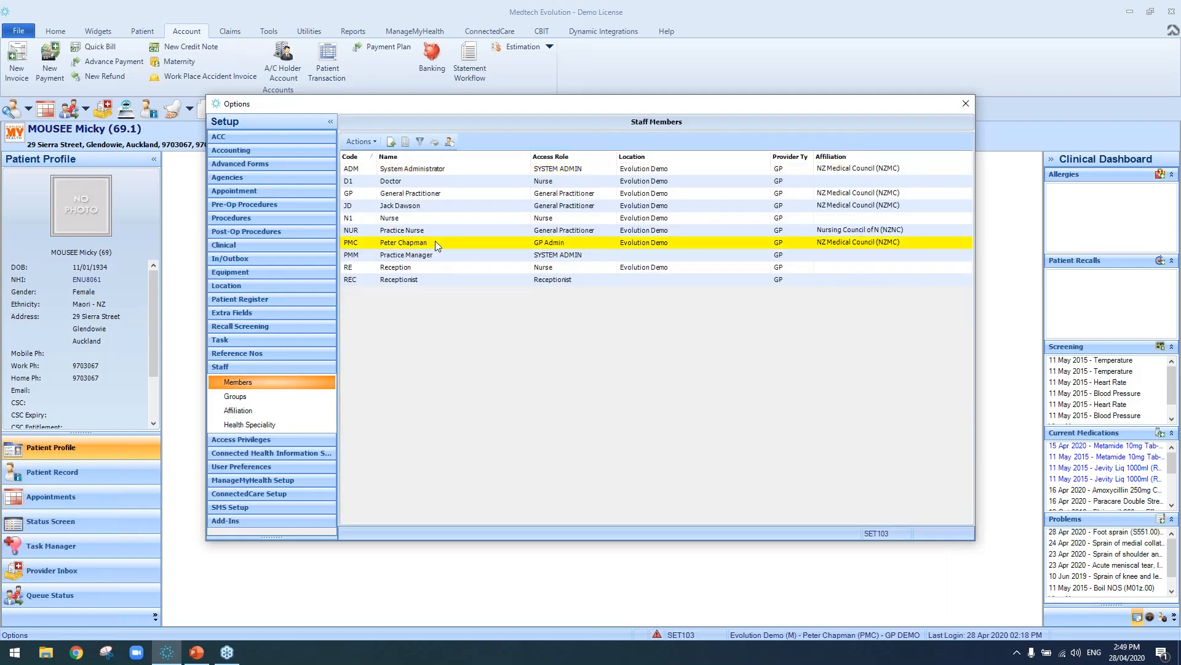
double_click(434, 241)
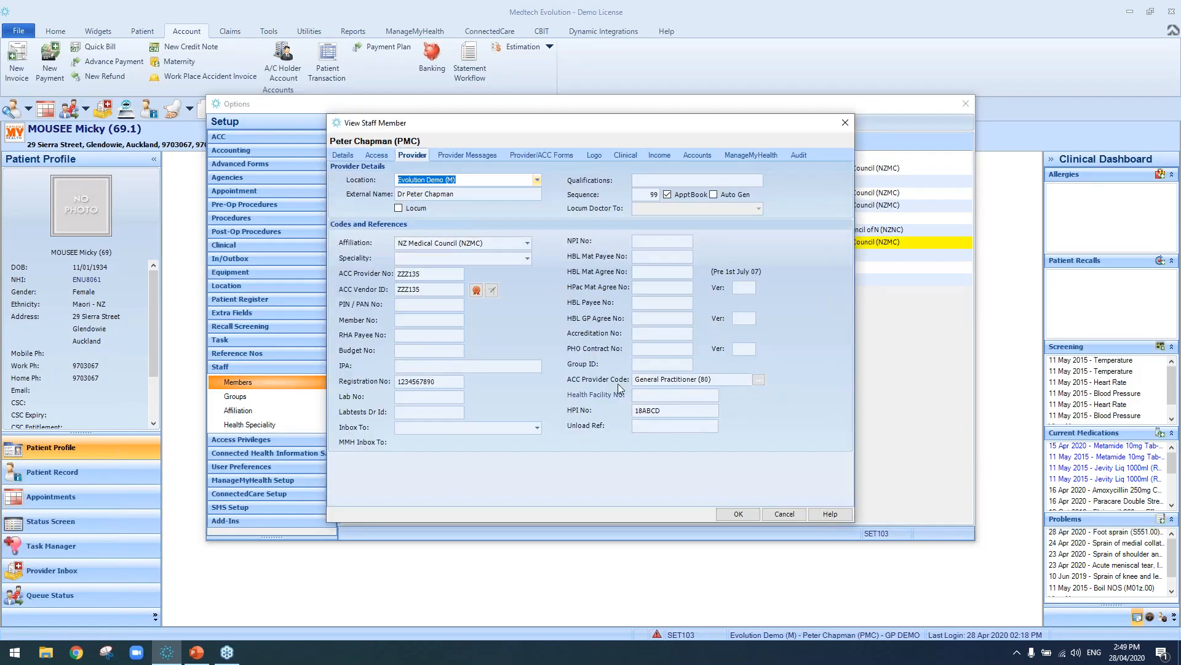
click(703, 155)
click(663, 156)
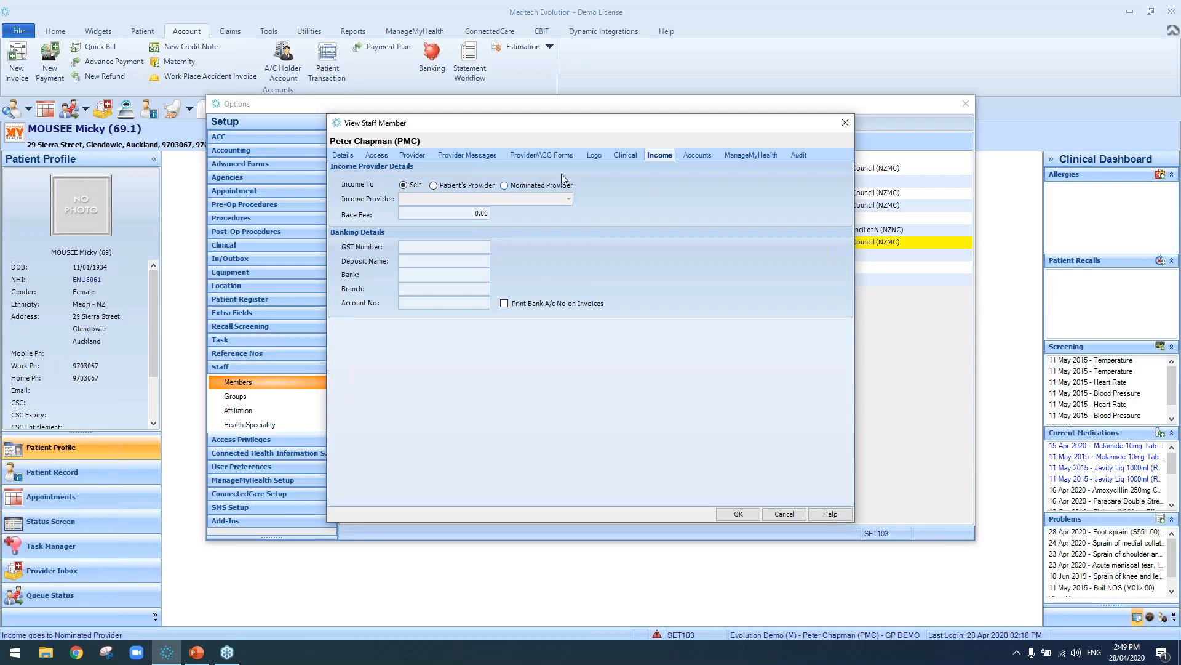
click(843, 126)
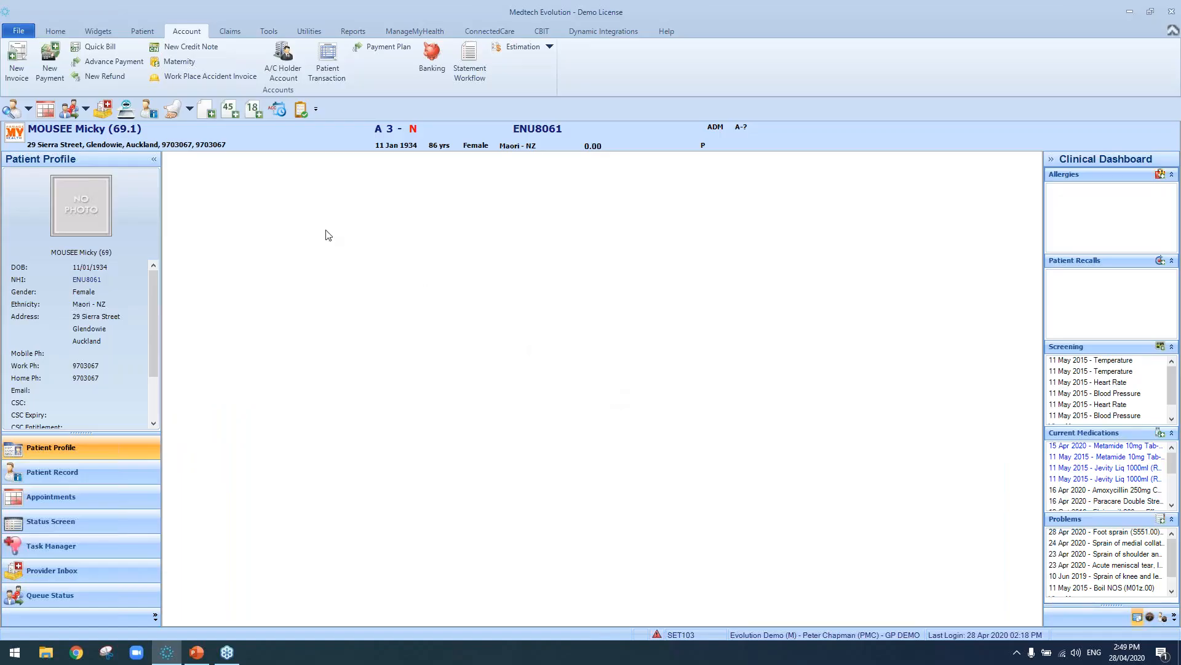
View the invoice annotation window from a new invoice, and close both without saving.
click(31, 75)
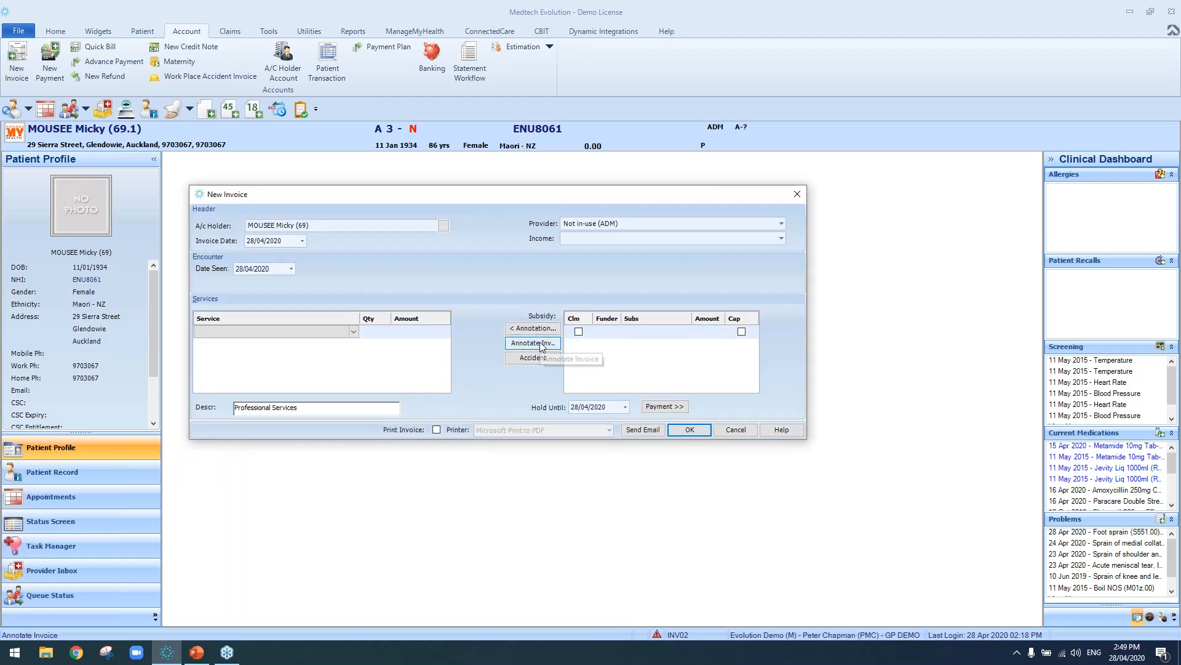
click(533, 344)
mouse_move(595, 260)
mouse_down()
mouse_move(587, 338)
mouse_move(561, 405)
mouse_up()
click(519, 439)
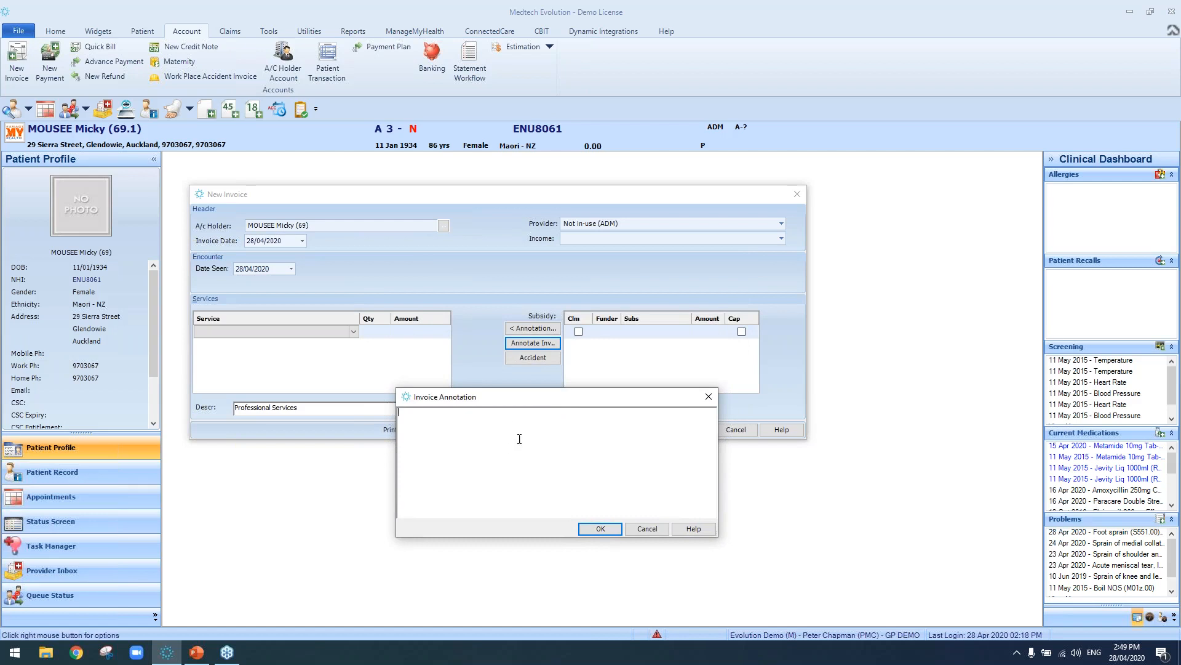
click(709, 397)
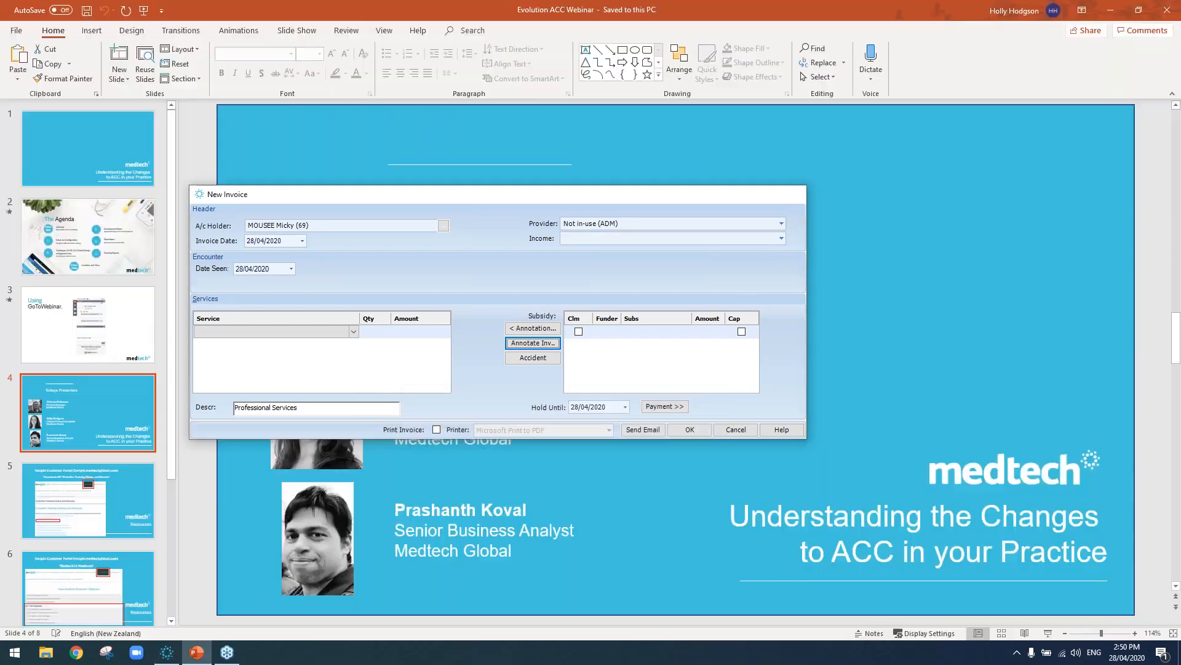
click(797, 194)
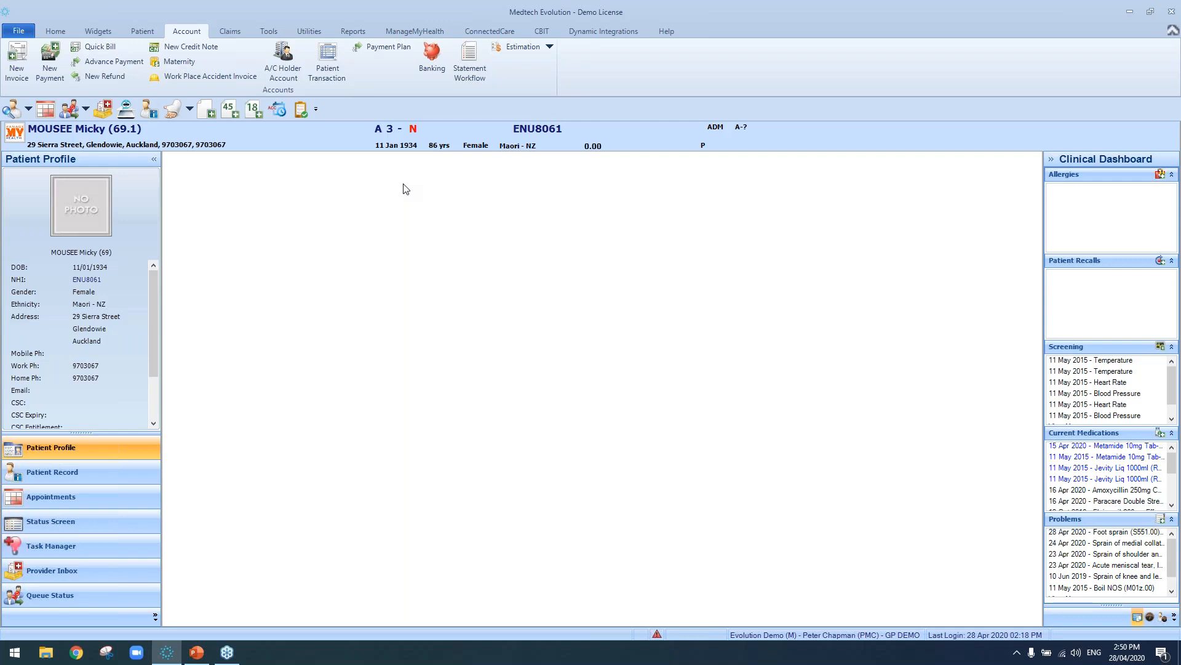
Check the ACC eSchedule Claims Format in the Evolution Demo location's codes and defaults, and close the location settings and options.
click(18, 31)
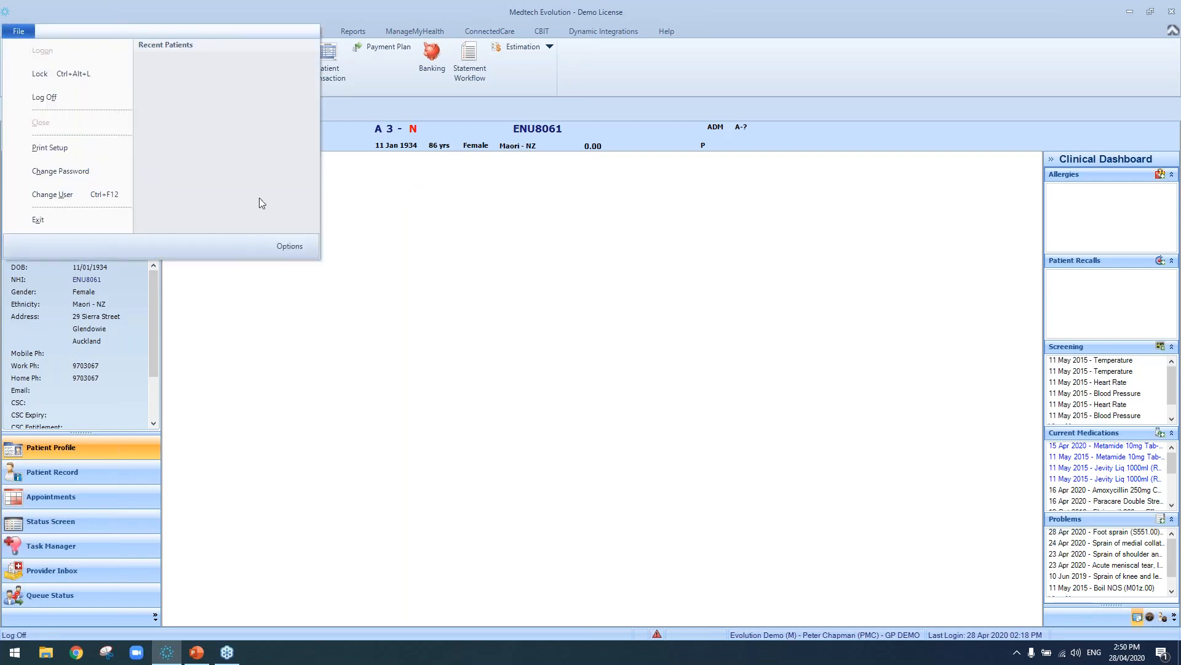
click(286, 245)
click(271, 285)
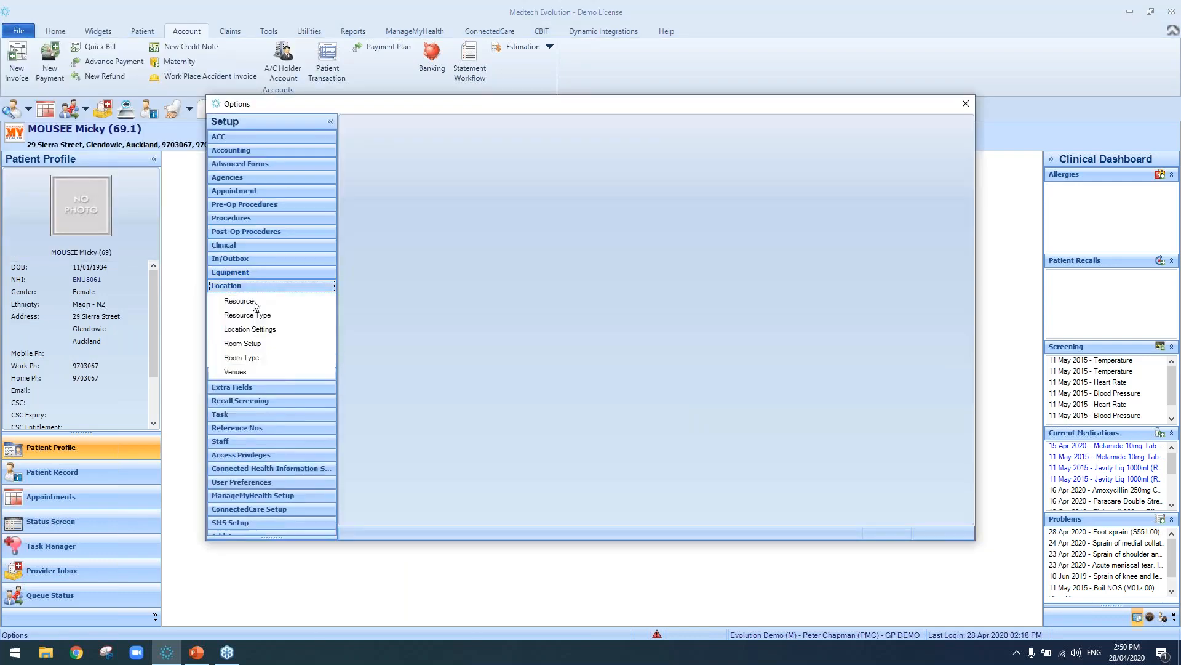
click(249, 329)
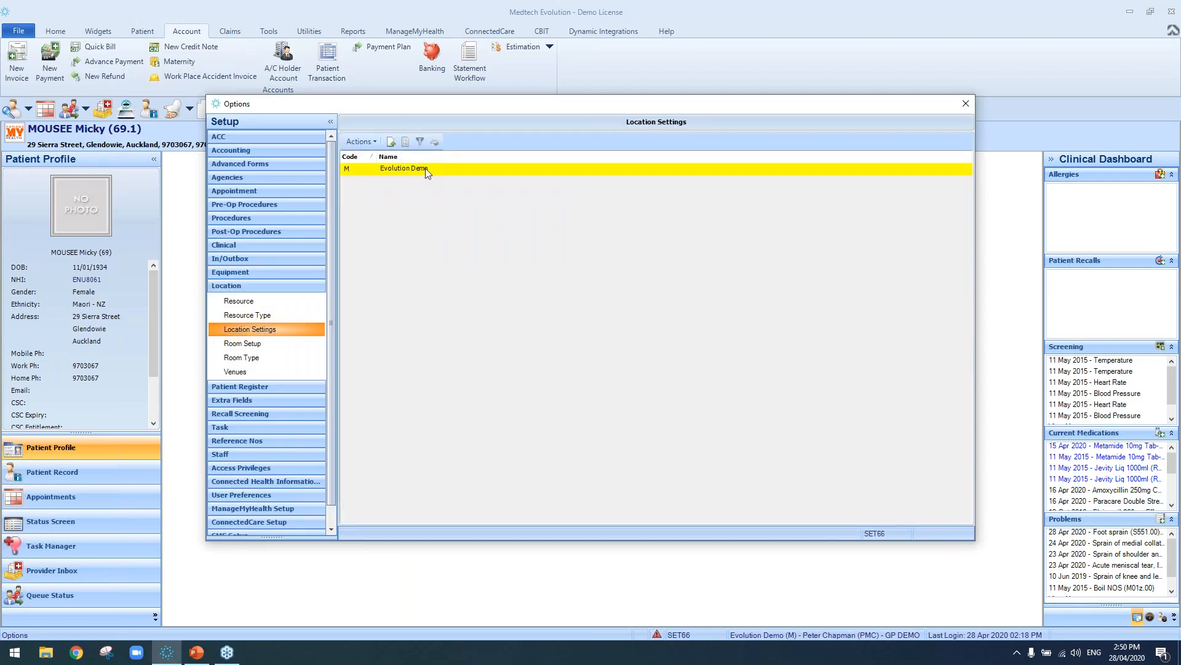
double_click(431, 168)
click(550, 164)
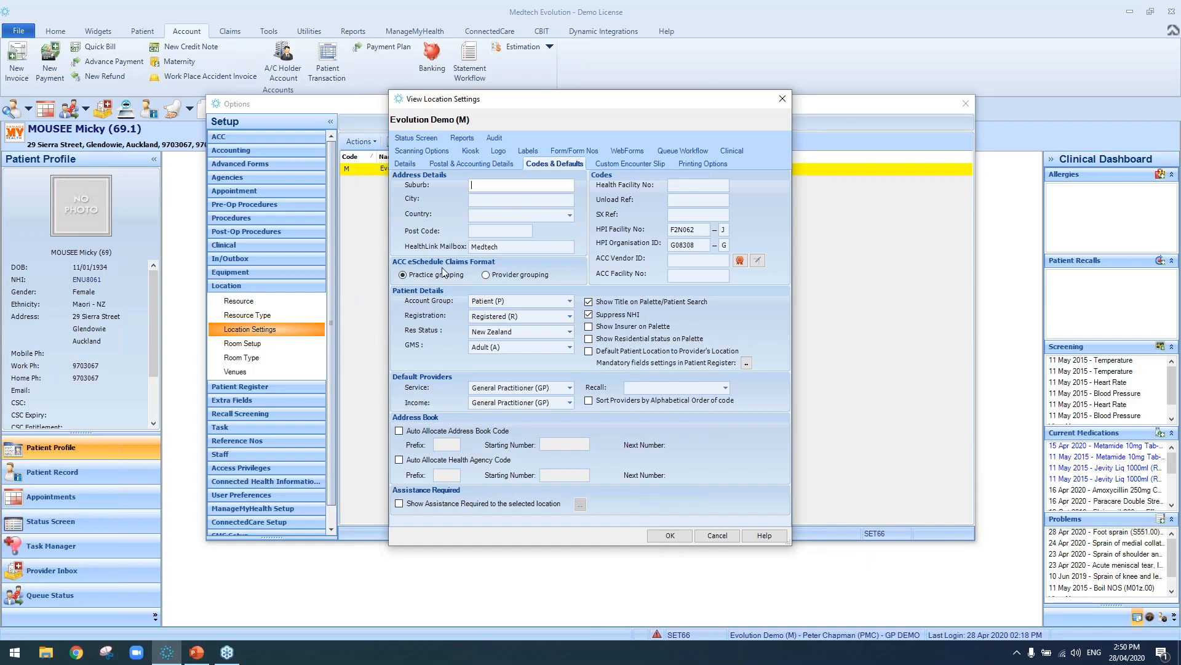
click(962, 43)
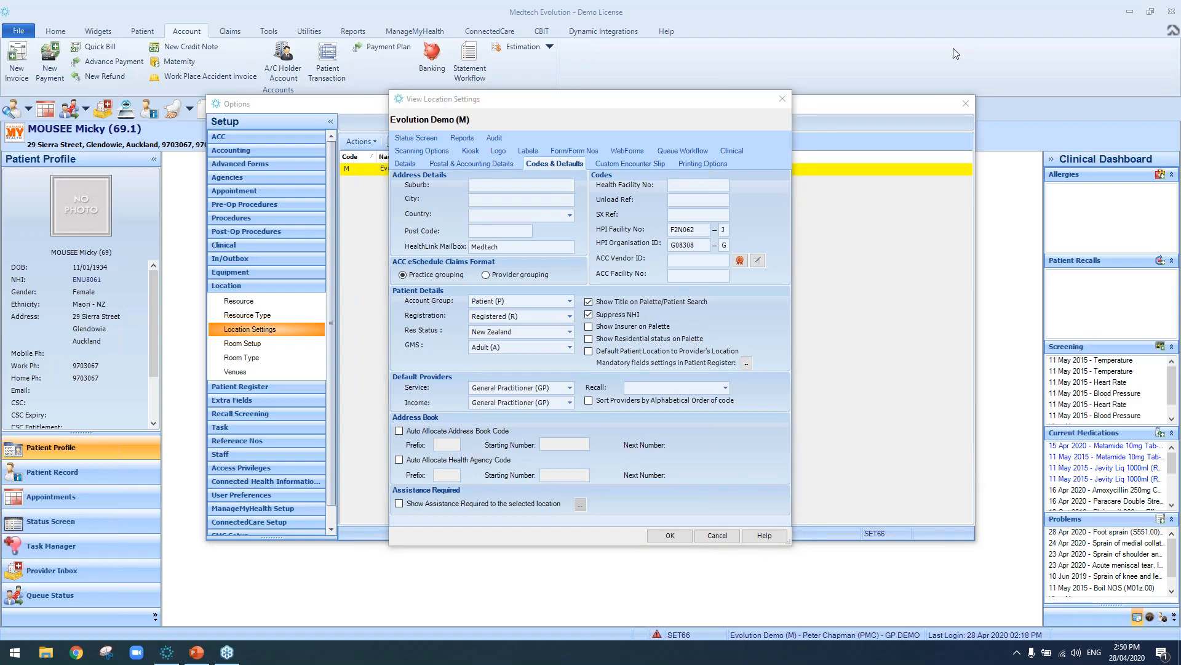
click(782, 100)
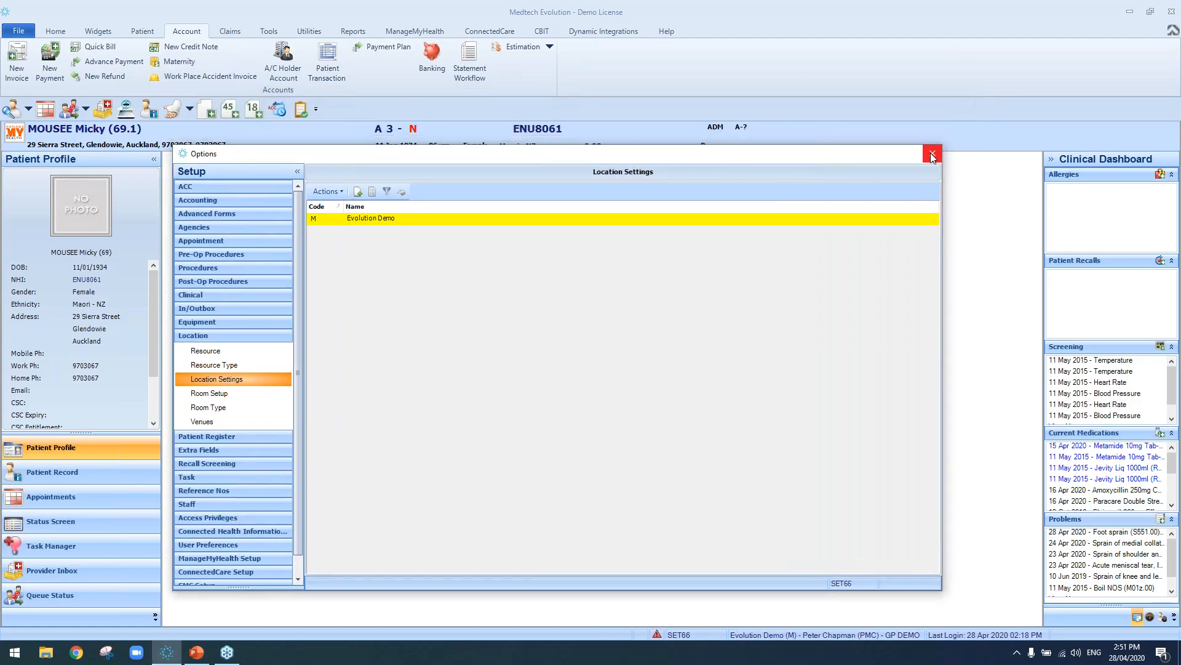
click(932, 155)
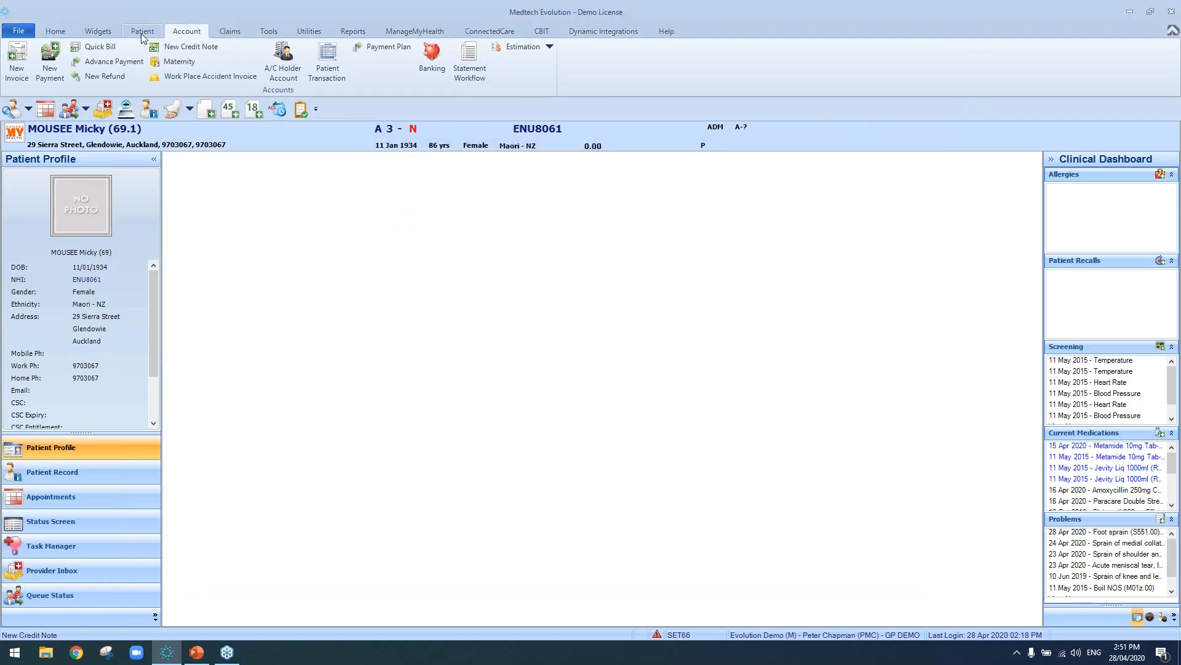
View the completed 24 Apr 2020 ACC45 from the Claims Status list, and close the form.
click(143, 32)
click(707, 69)
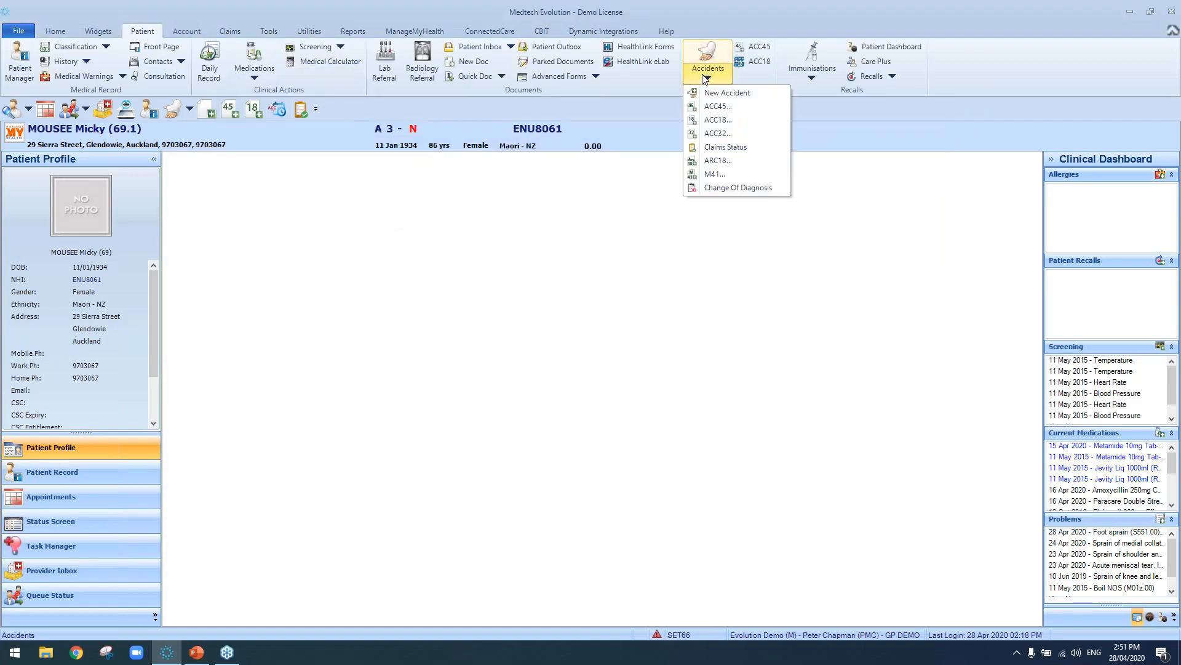
click(734, 148)
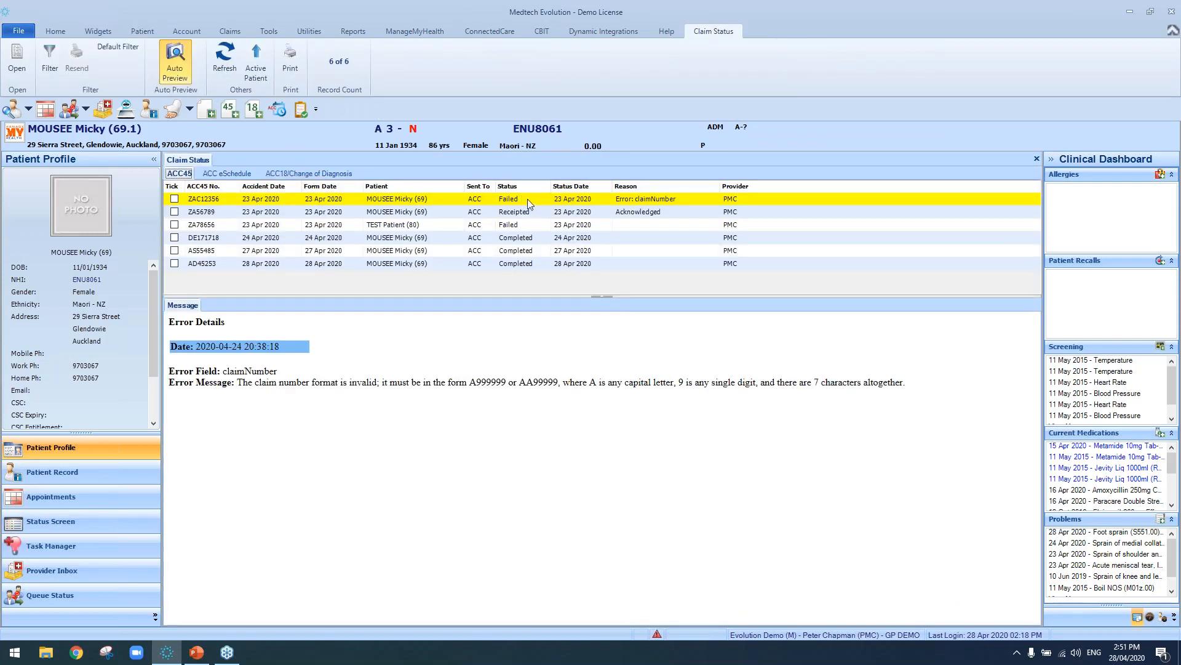
click(513, 238)
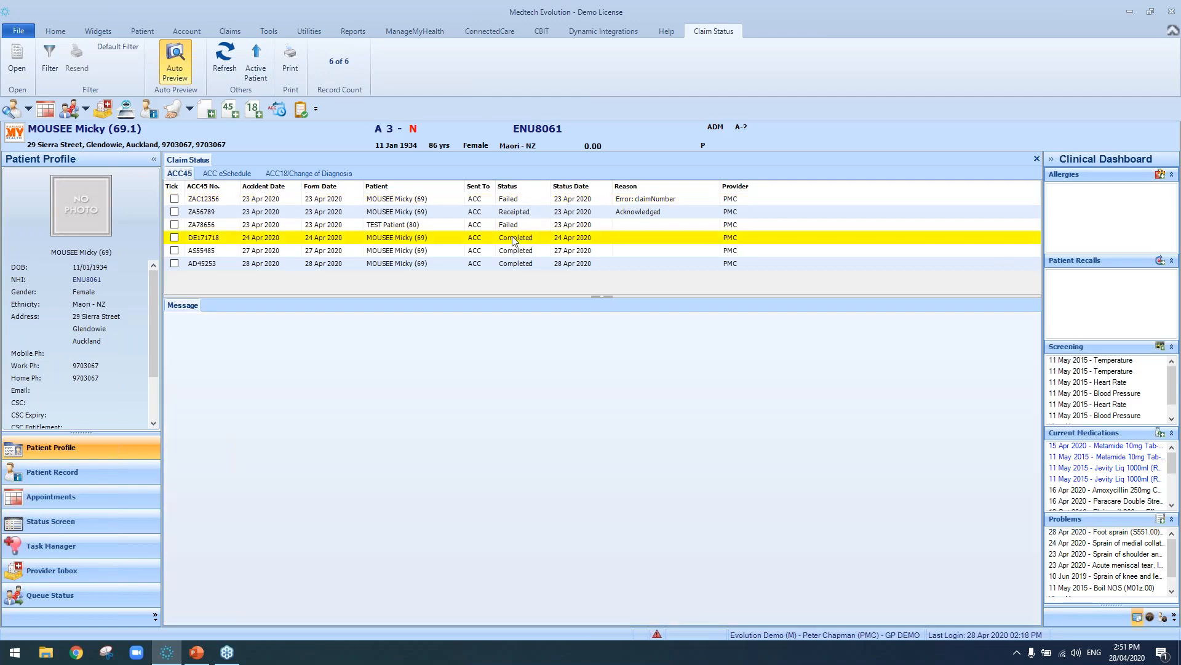
double_click(513, 238)
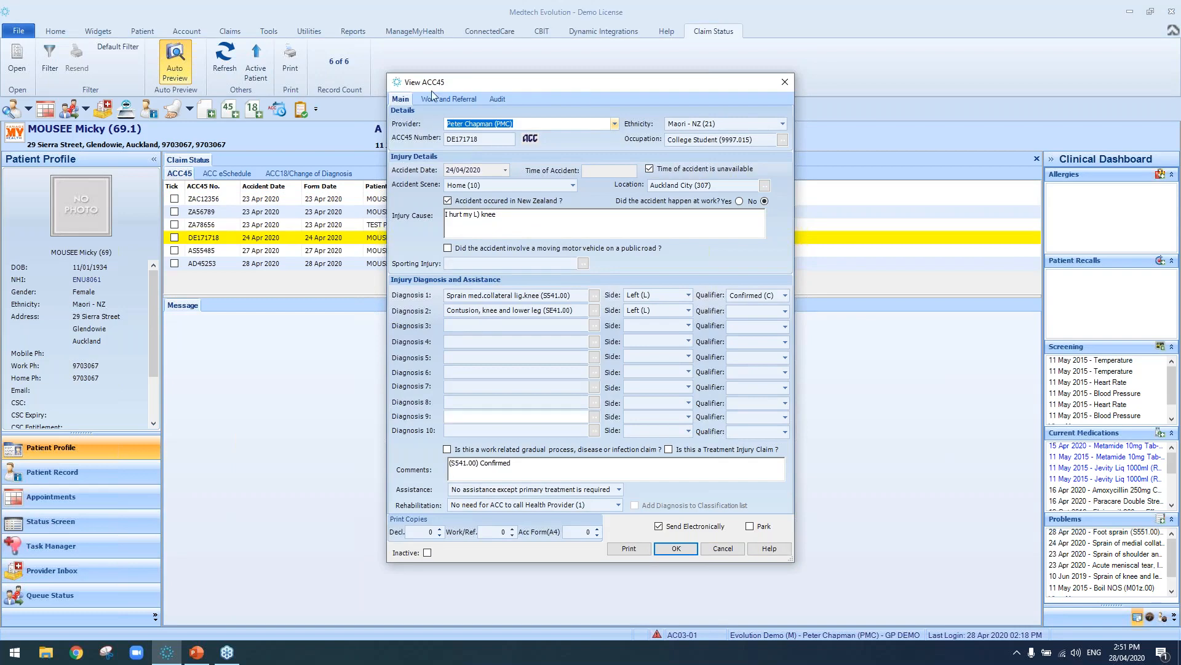
click(786, 83)
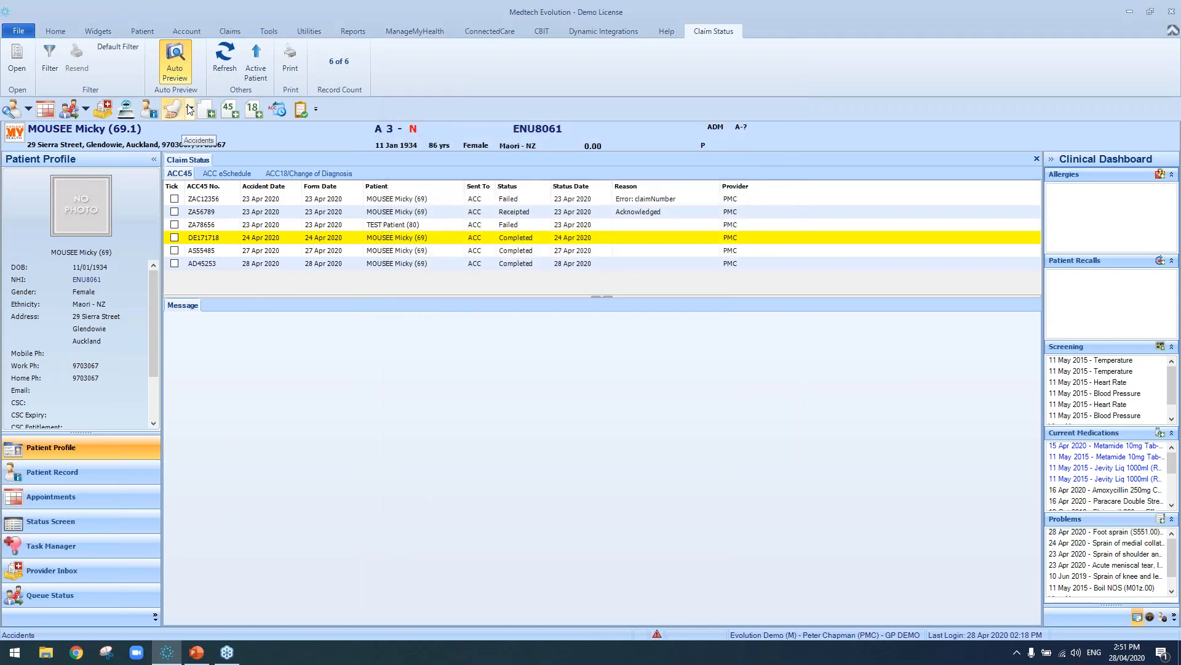
Search the patients for ACC and activate the ACC account holder assigned to provider PMC.
key(F3)
text(ACC)
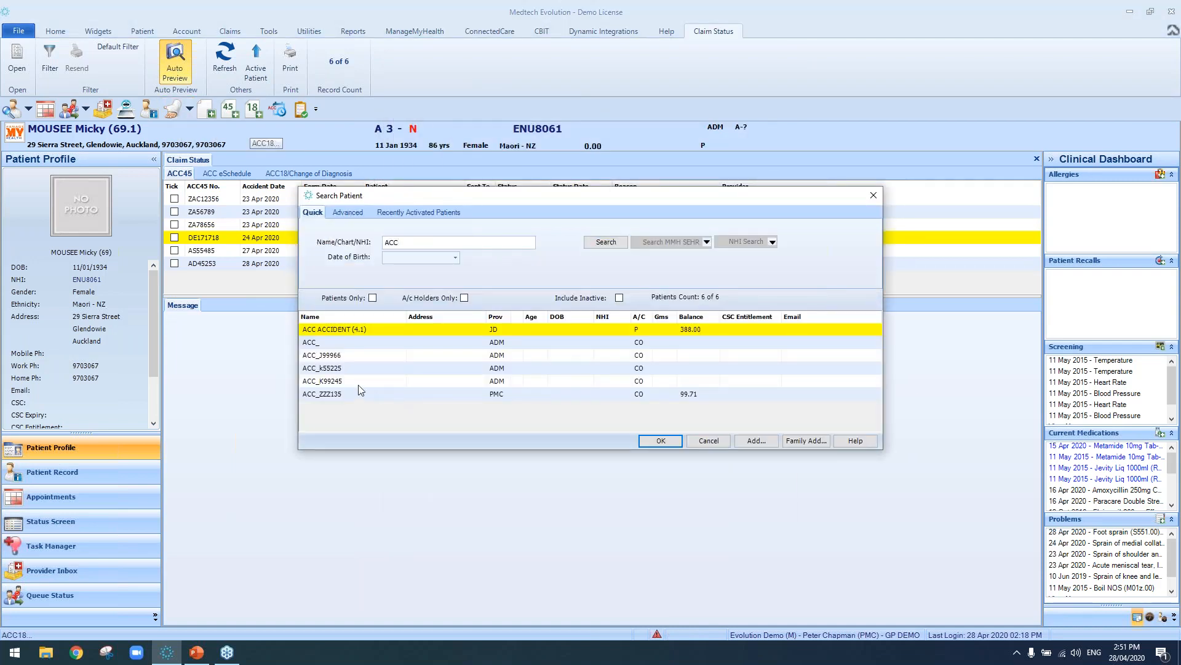
double_click(328, 394)
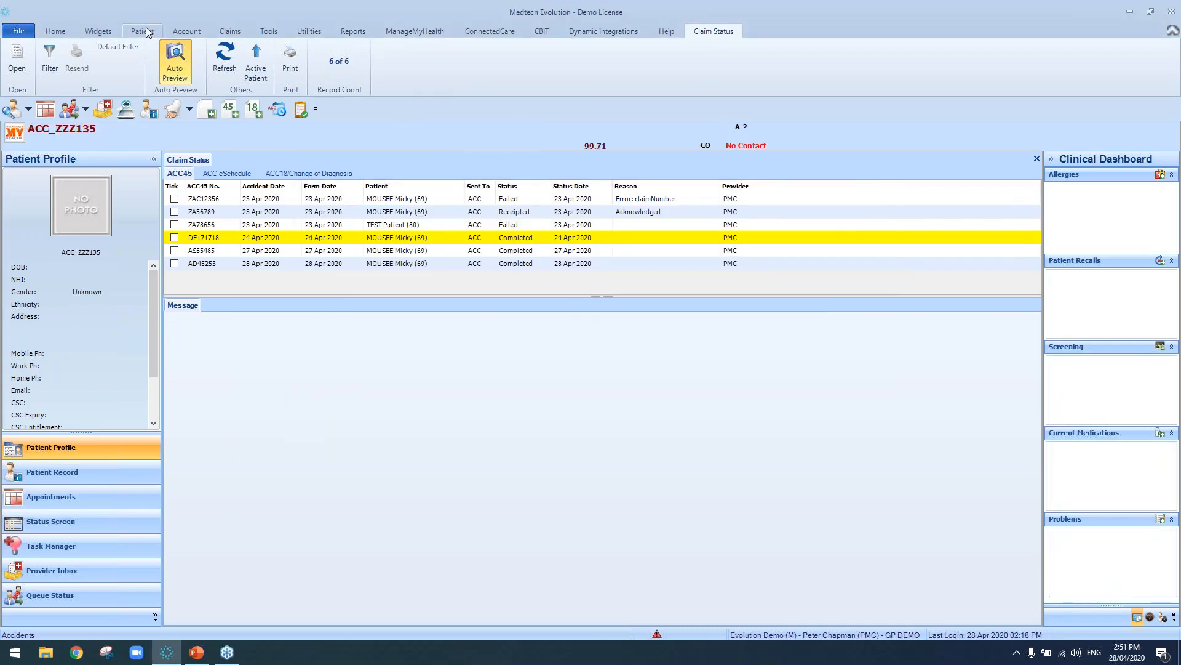
Open the active account holder's account and view the details of the 23 Apr 2020 ACC claim with reference 208.
click(186, 31)
click(283, 65)
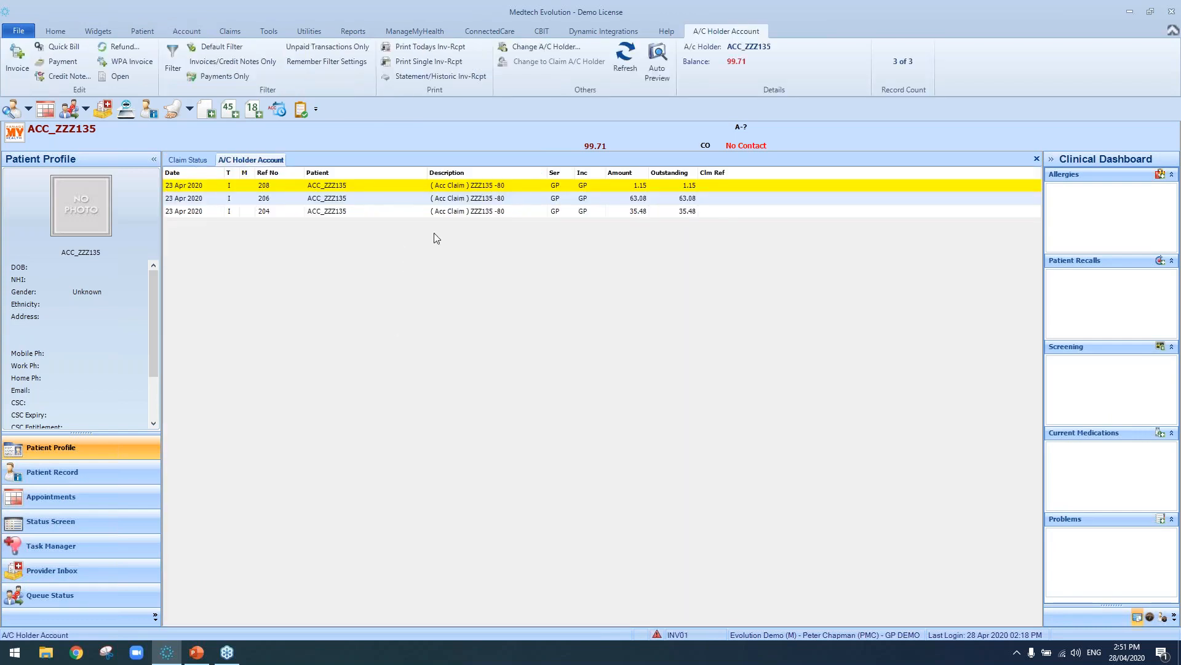
double_click(524, 184)
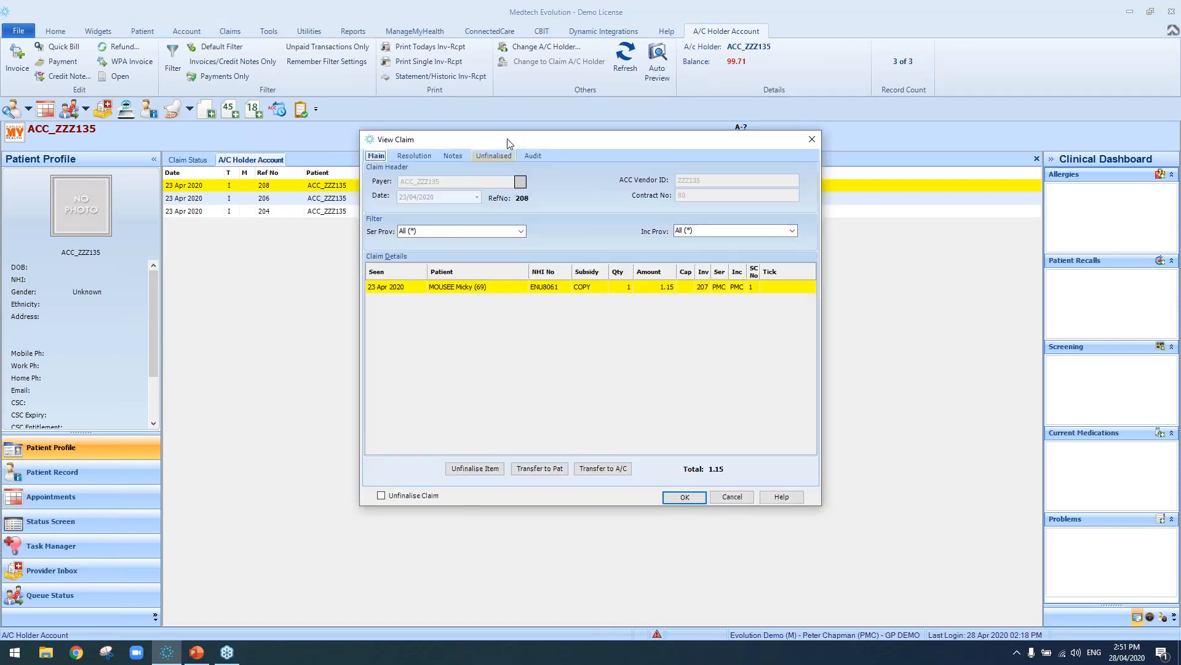
drag(514, 148, 465, 109)
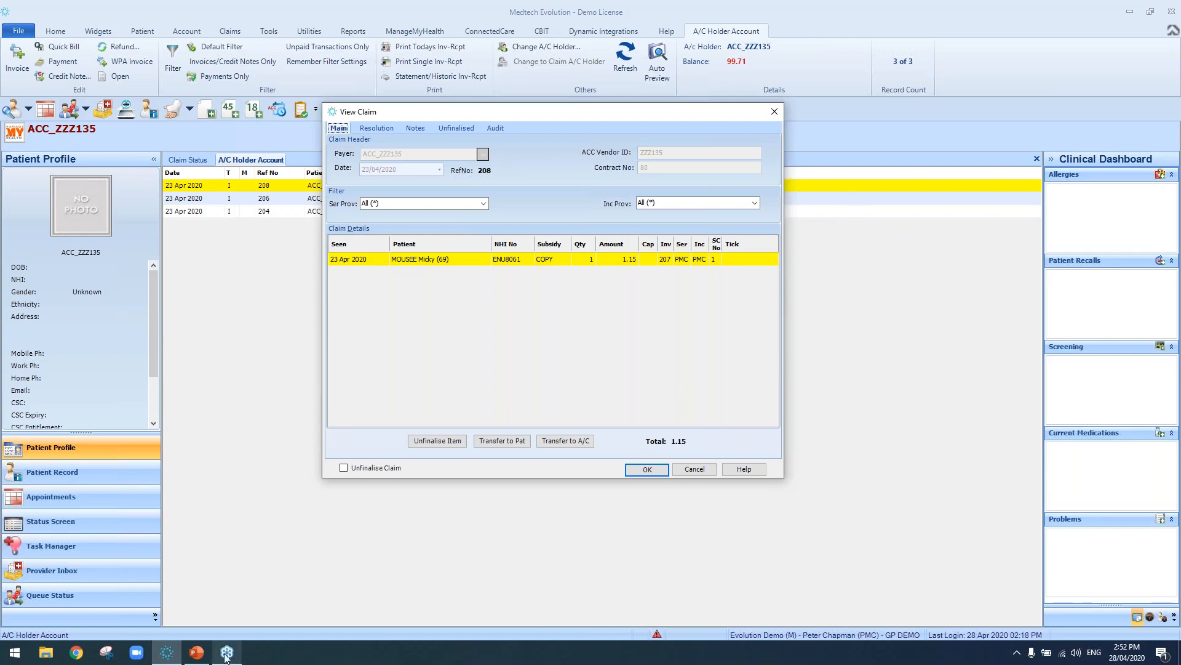
Switch to PowerPoint and start the slide show from slide 5, the Insight Customer Portal training guides slide.
click(196, 652)
click(102, 517)
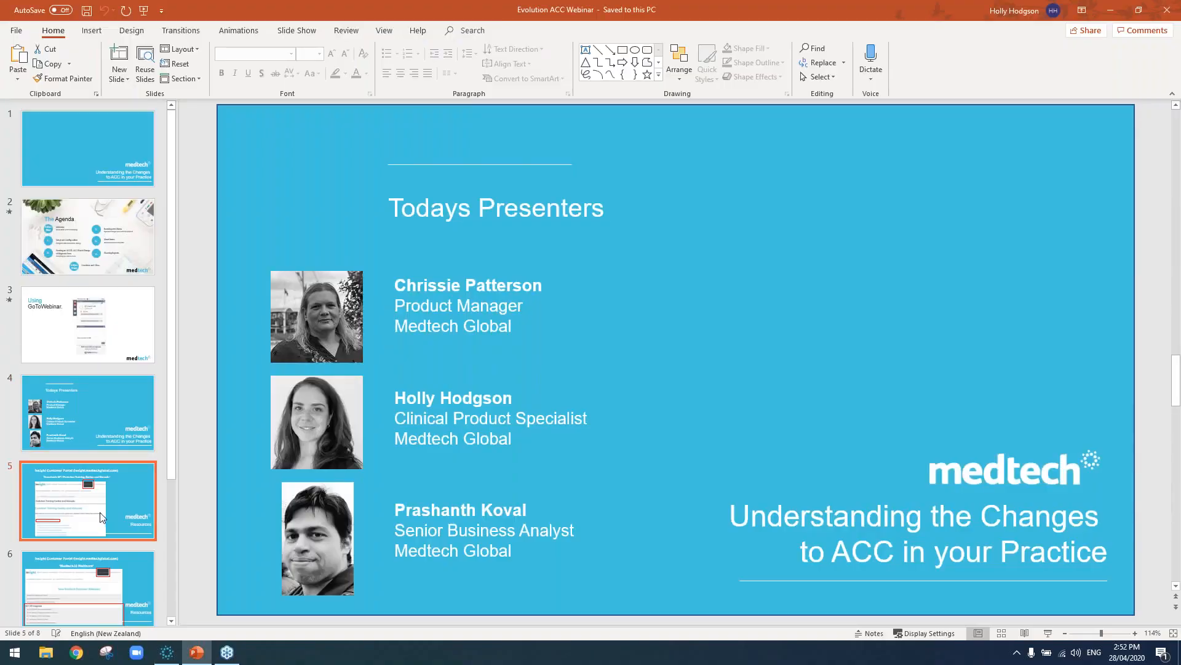
click(1042, 636)
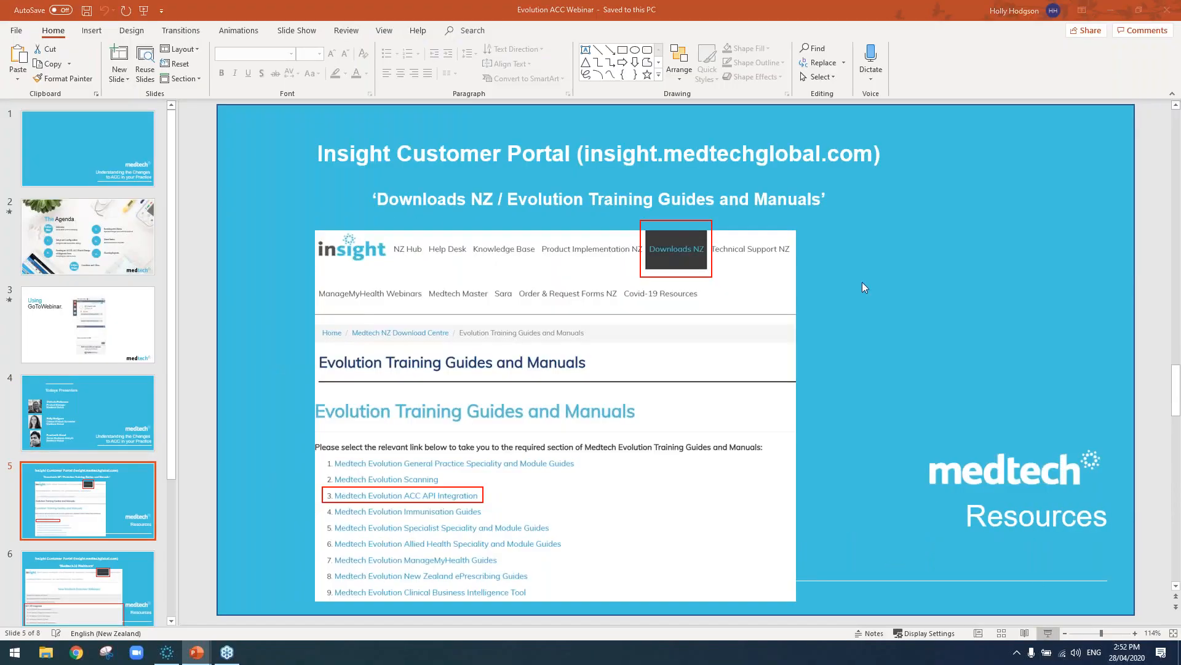
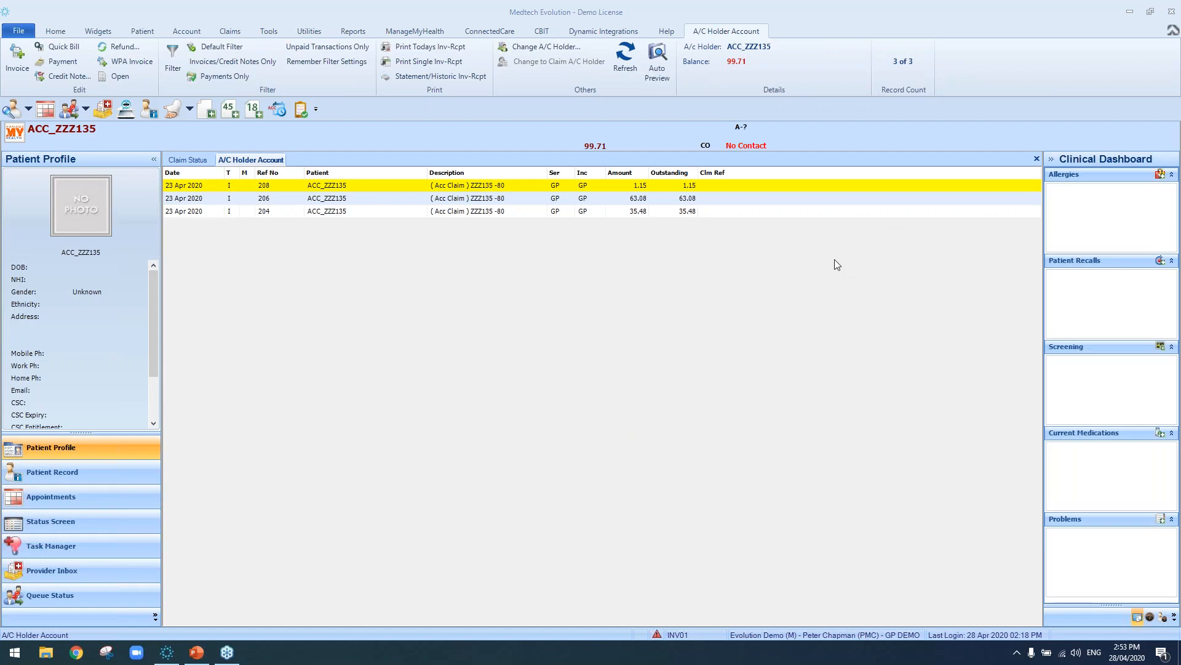
Open the GP Admin role from the access privileges in the setup options.
click(14, 32)
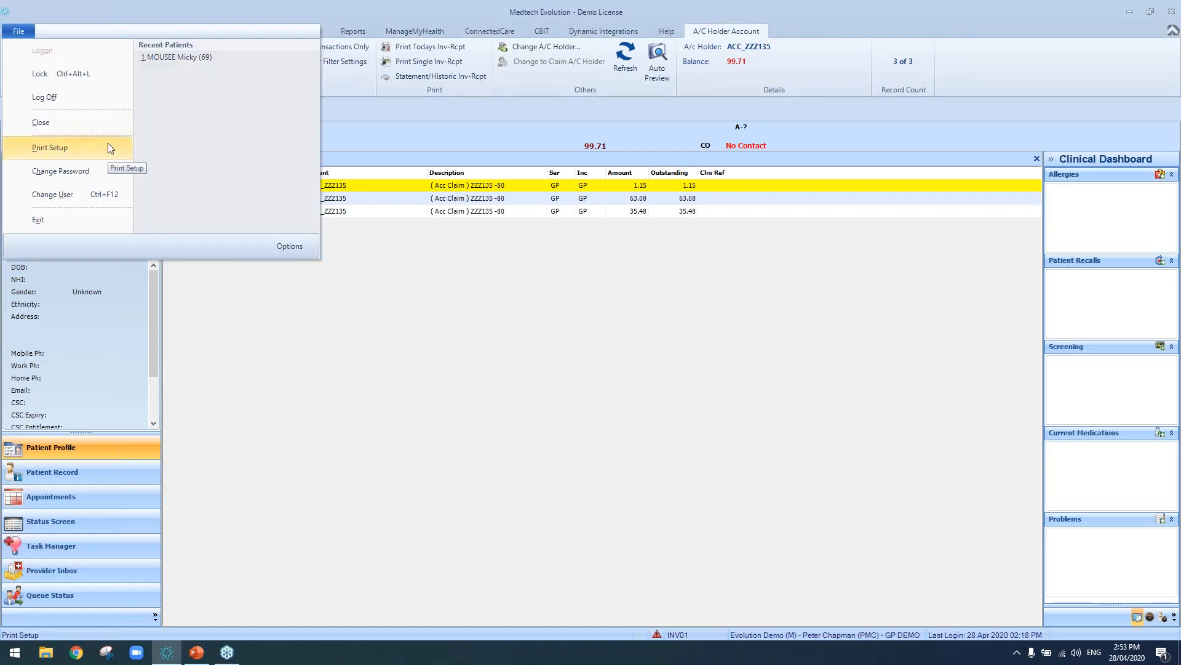
click(289, 246)
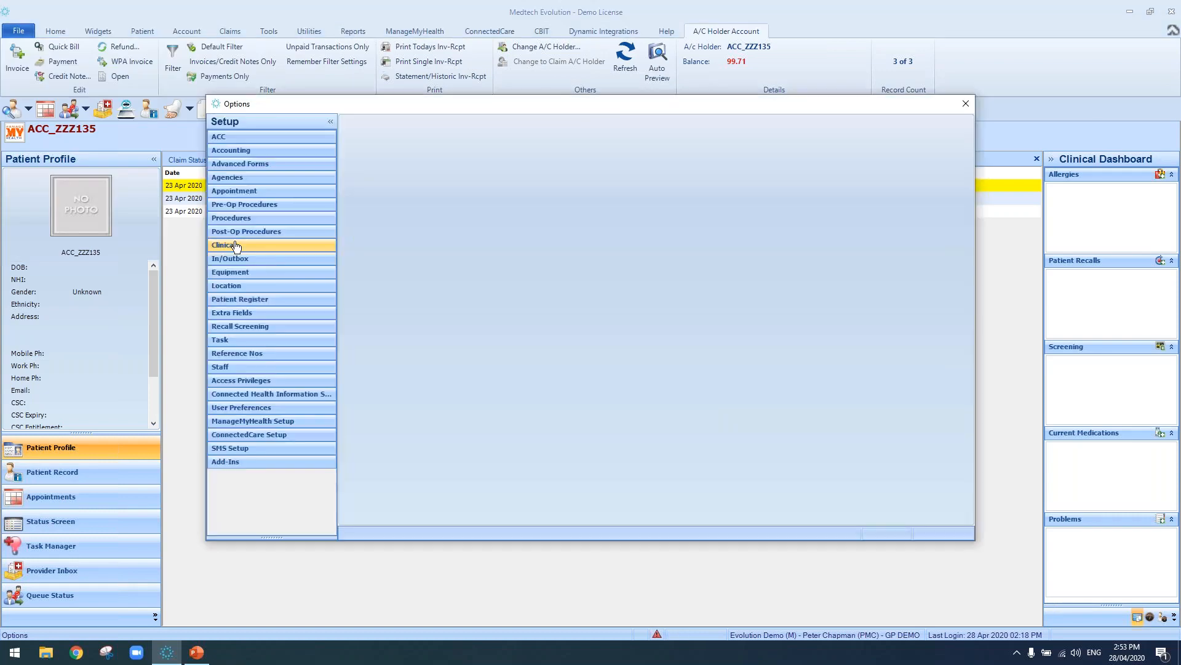
click(258, 381)
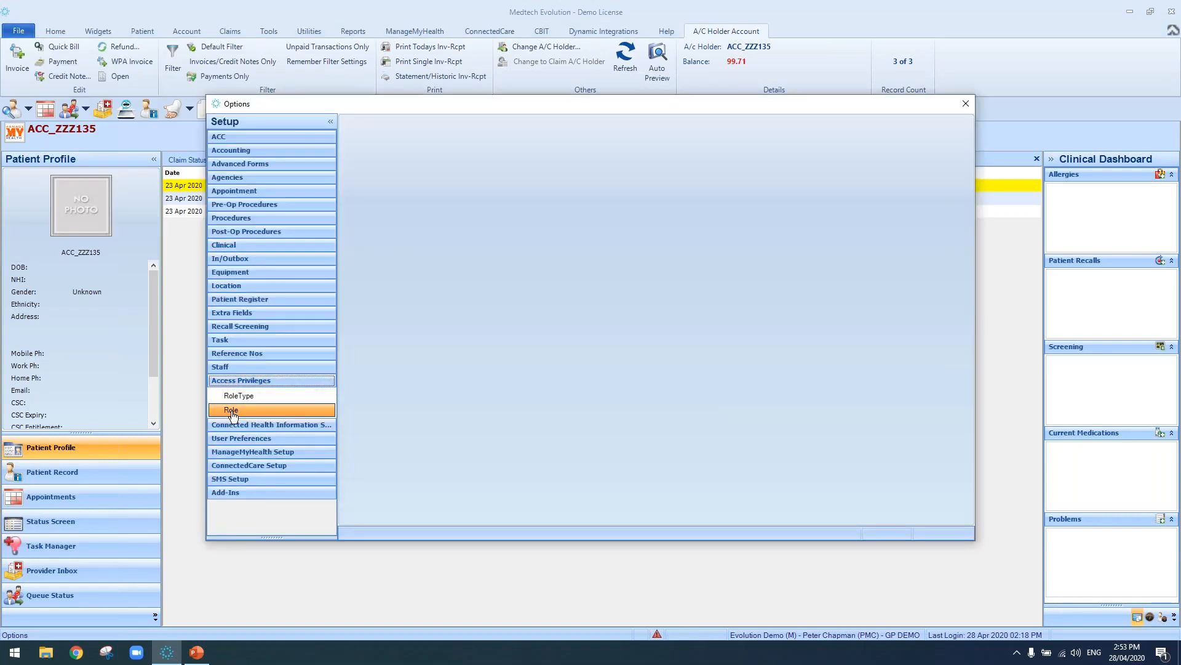
click(232, 411)
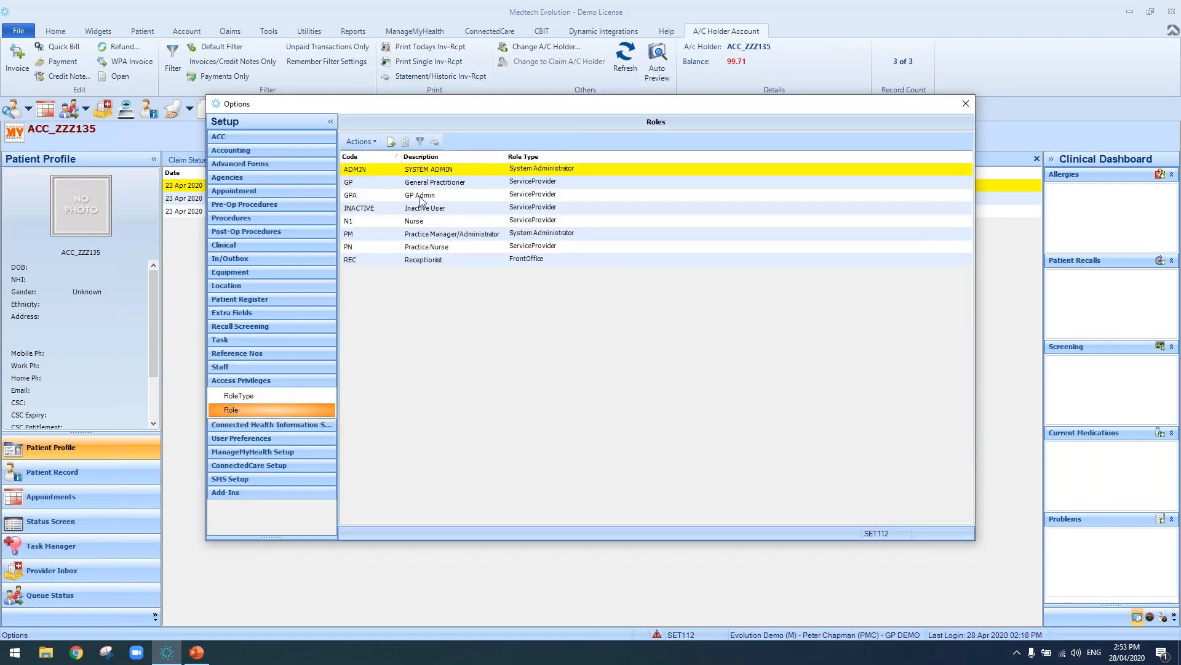
click(418, 194)
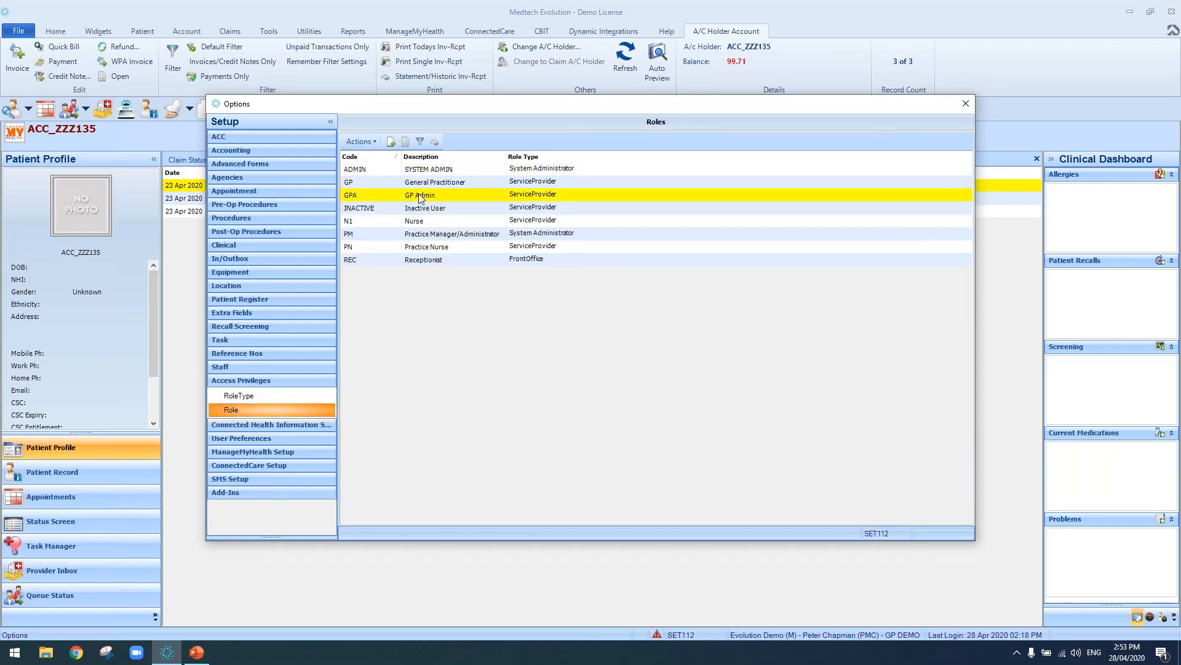
double_click(418, 194)
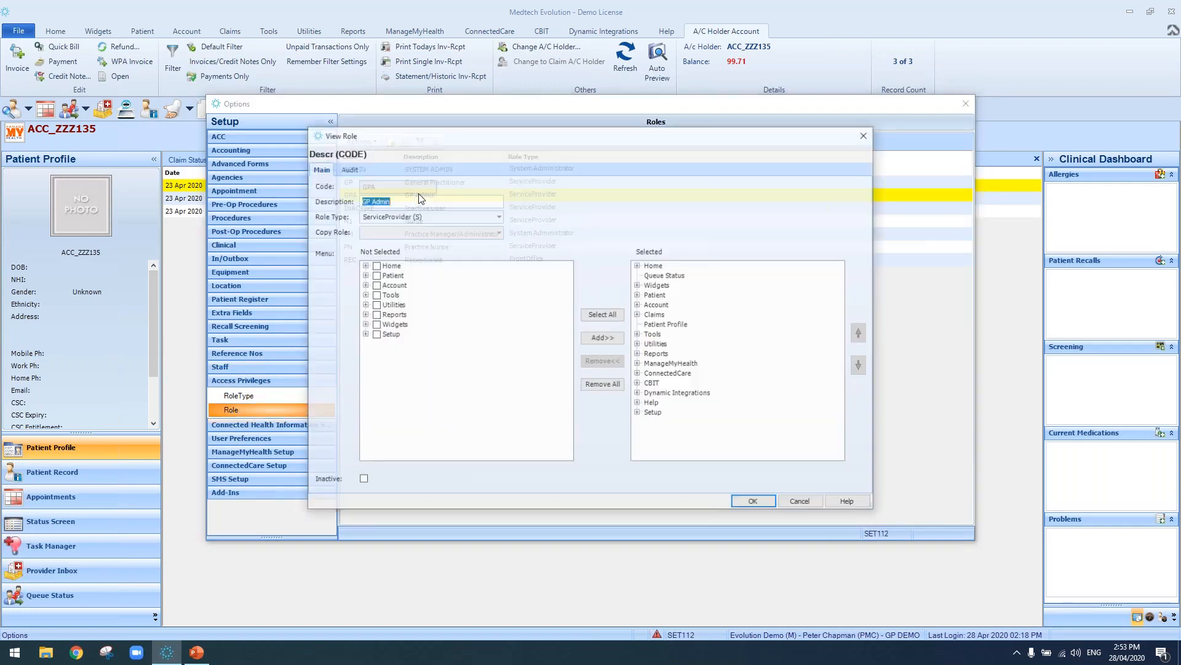
Examine the GP Admin role's unselected Account and Patient menus and its selected Patient certificates.
click(364, 284)
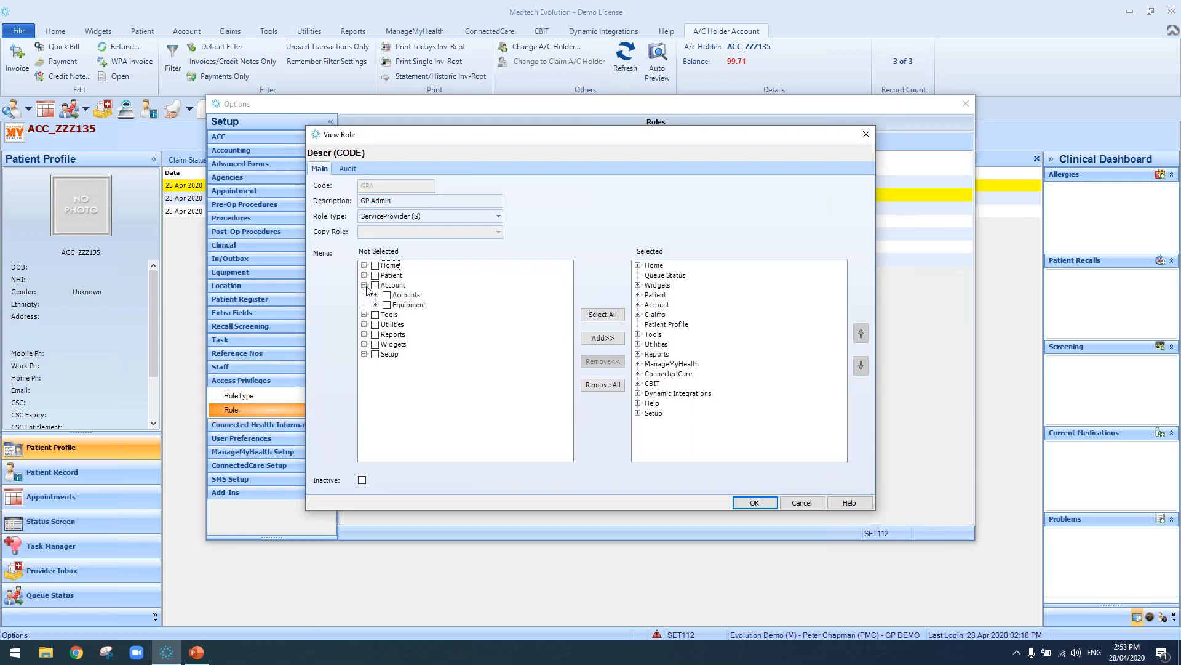
click(364, 275)
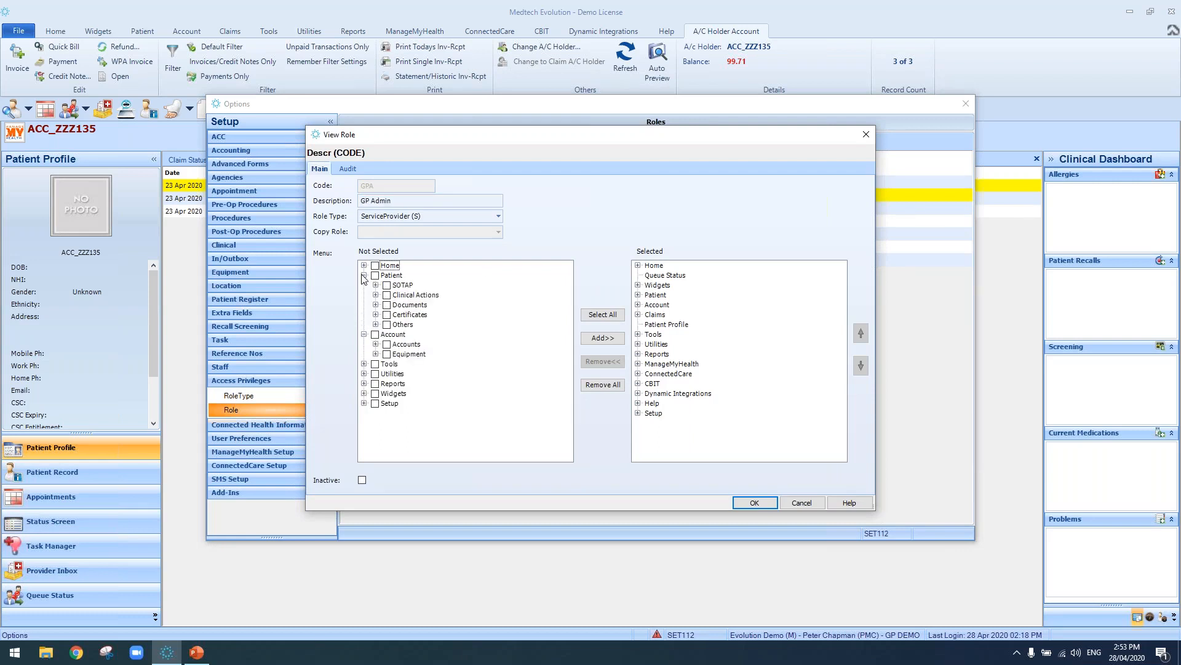
click(376, 314)
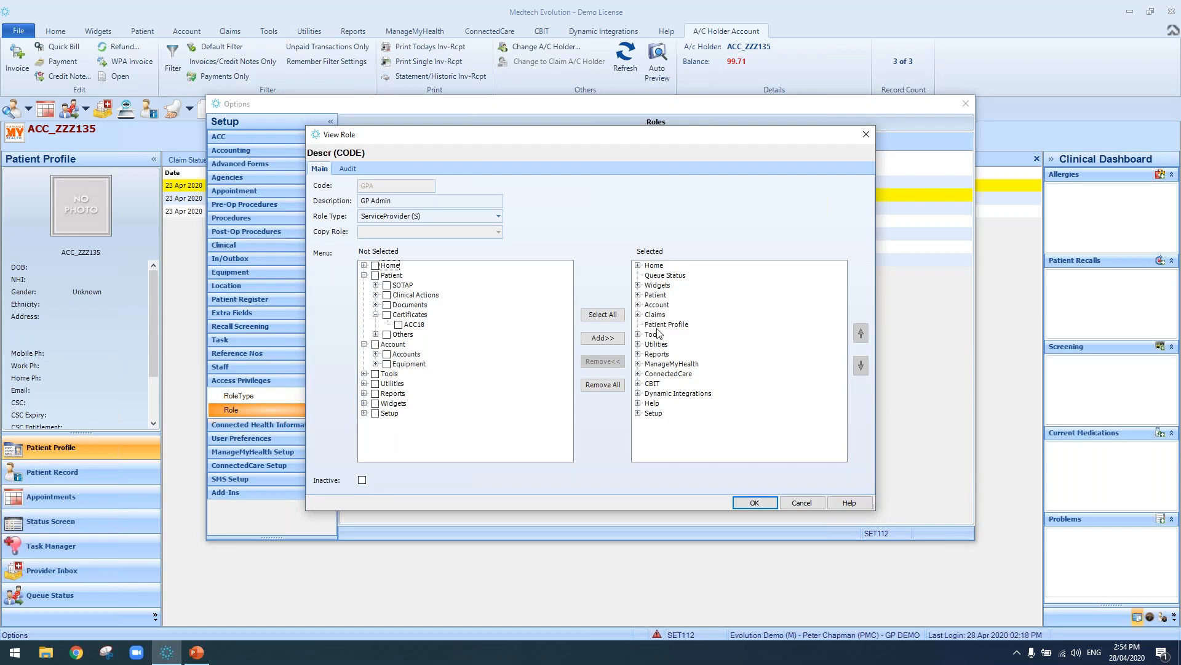
click(638, 295)
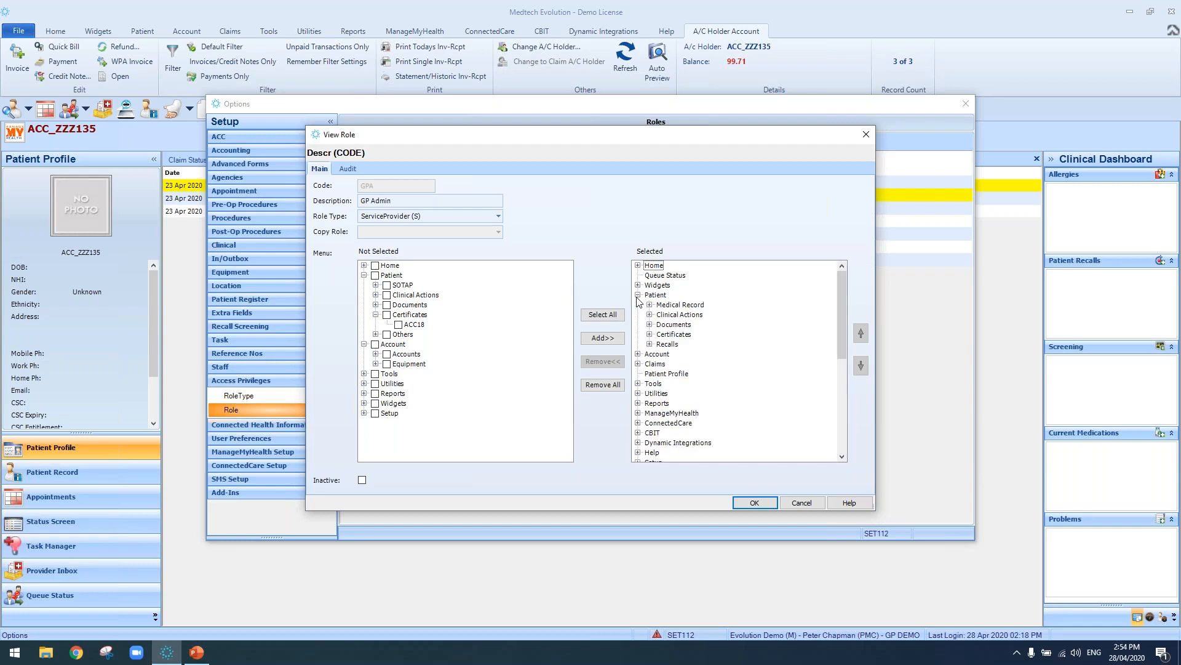
click(650, 334)
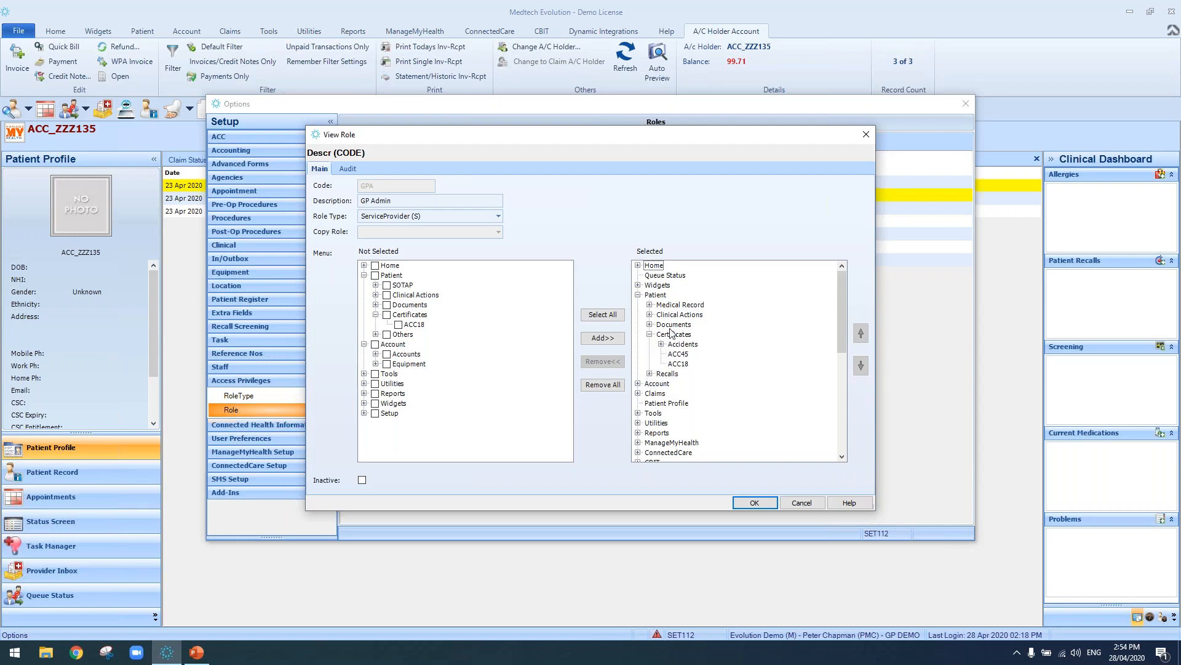
click(375, 334)
click(376, 315)
click(375, 315)
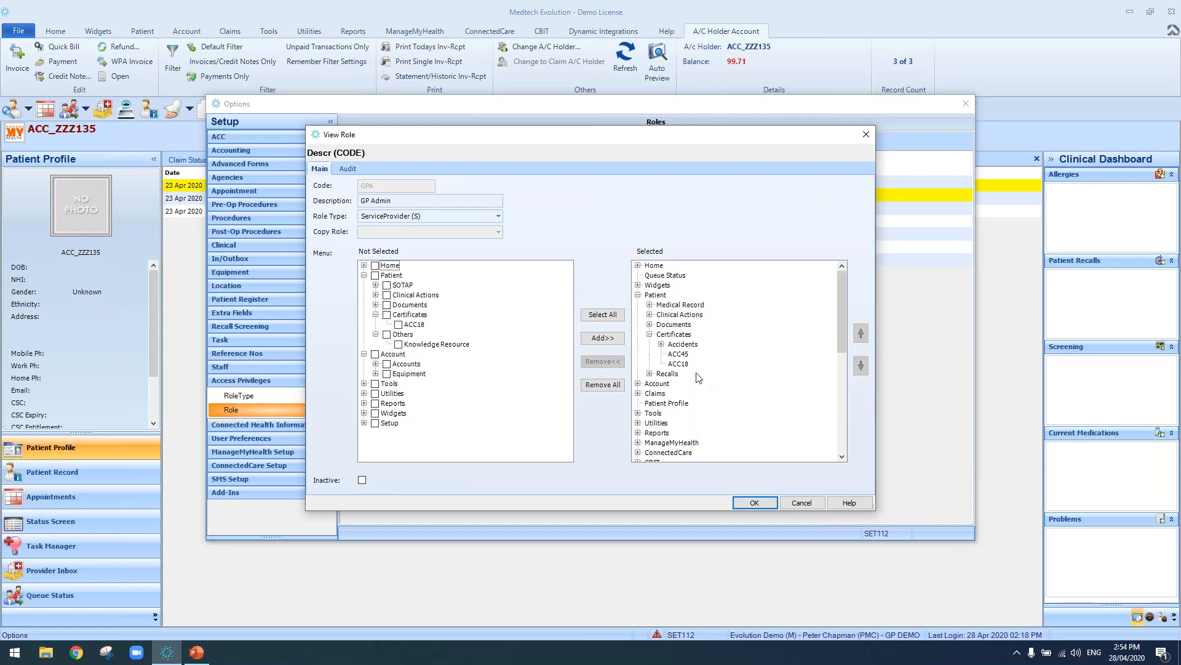
Locate Change Of Diagnosis under the role's selected Accidents menu, and close the role and the options without saving.
click(662, 344)
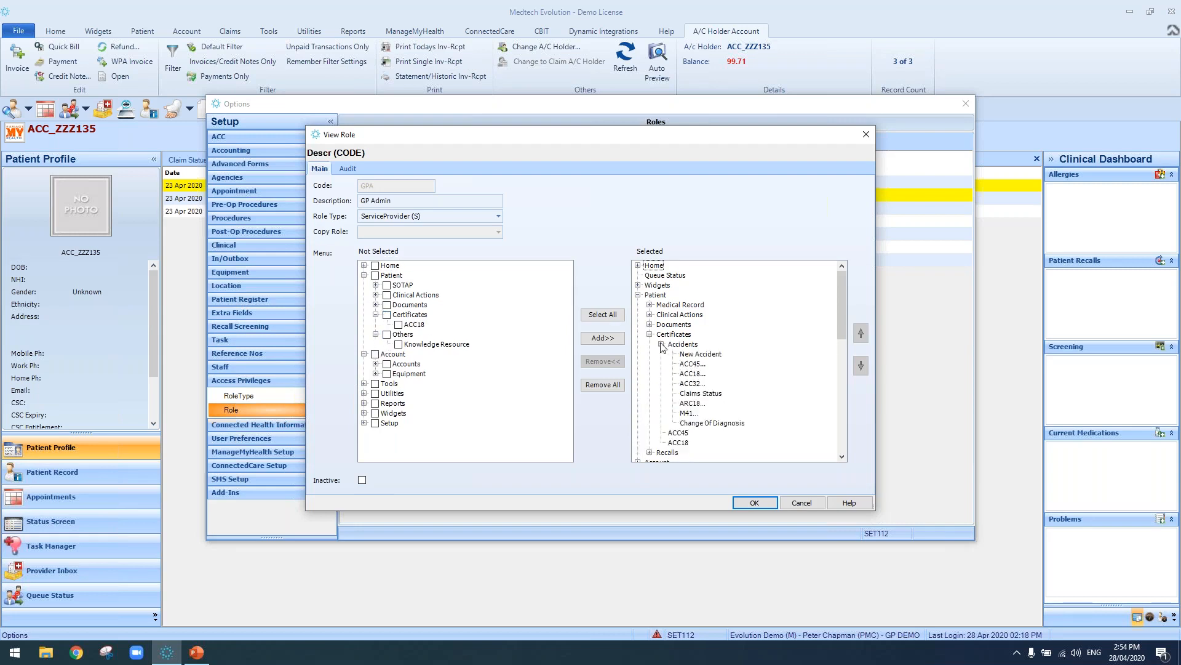
click(707, 425)
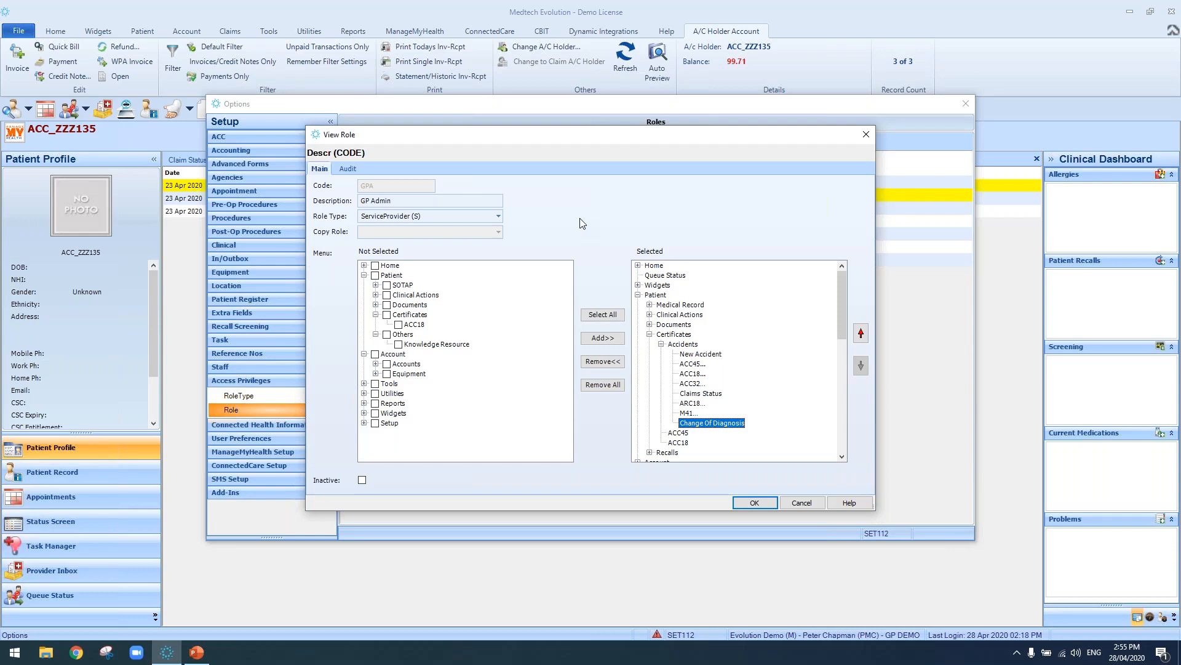
click(866, 134)
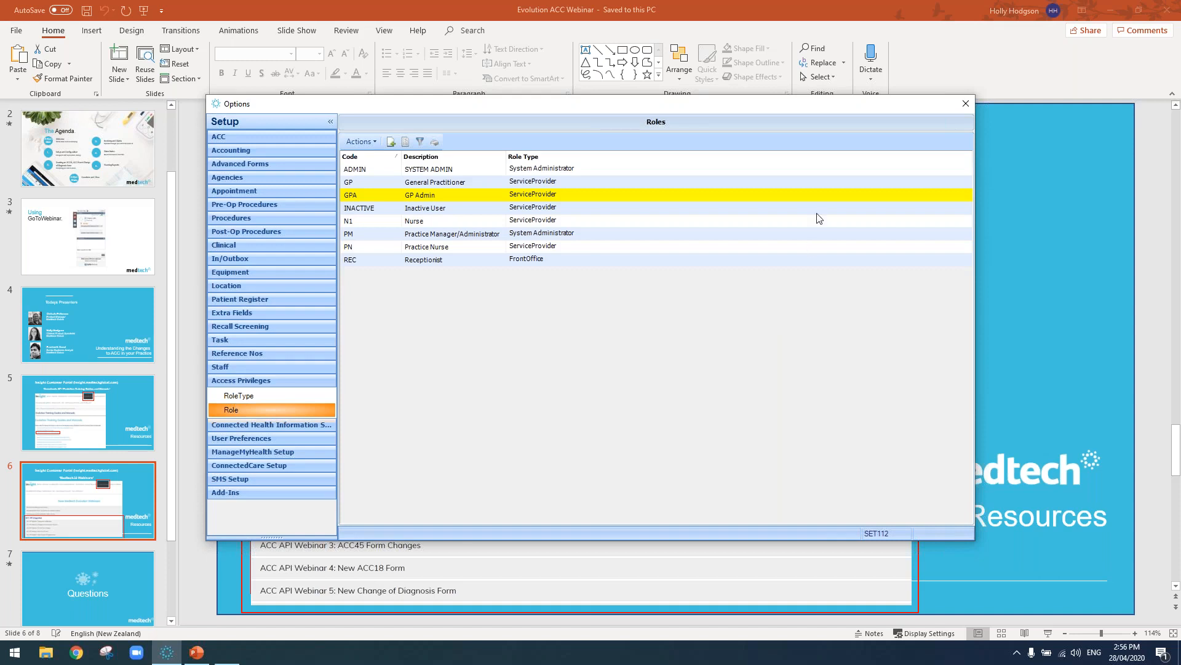
drag(825, 107, 686, 126)
click(828, 131)
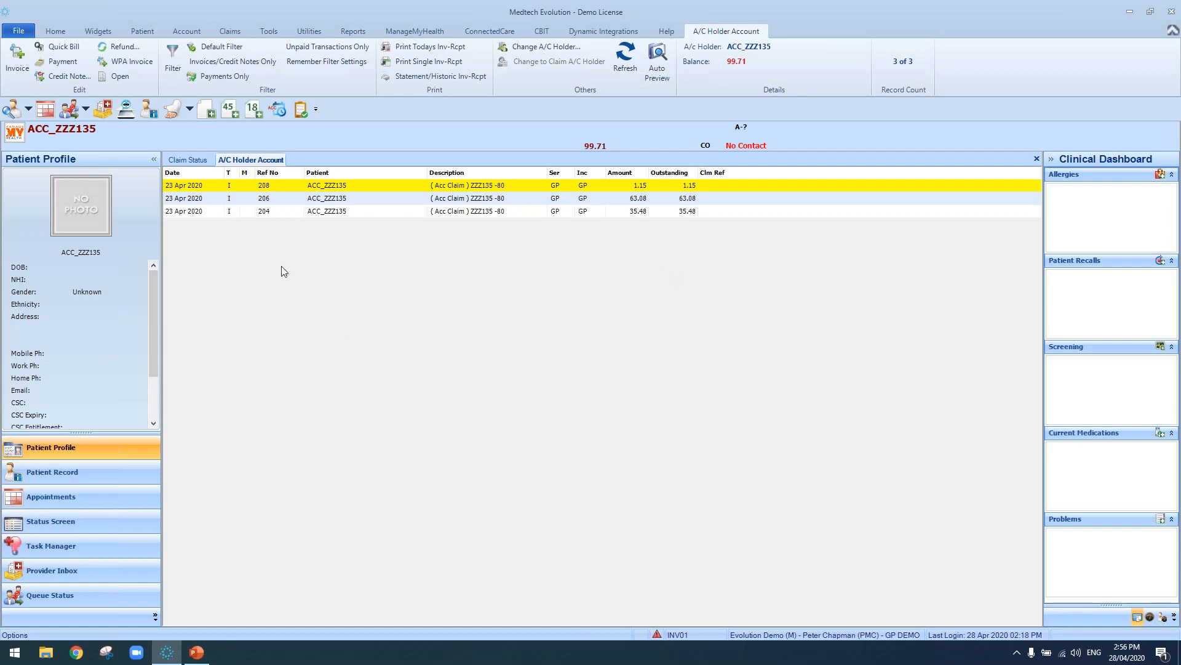
Show the roles list under access privileges again, highlight the GP Admin role, and close the options.
click(17, 28)
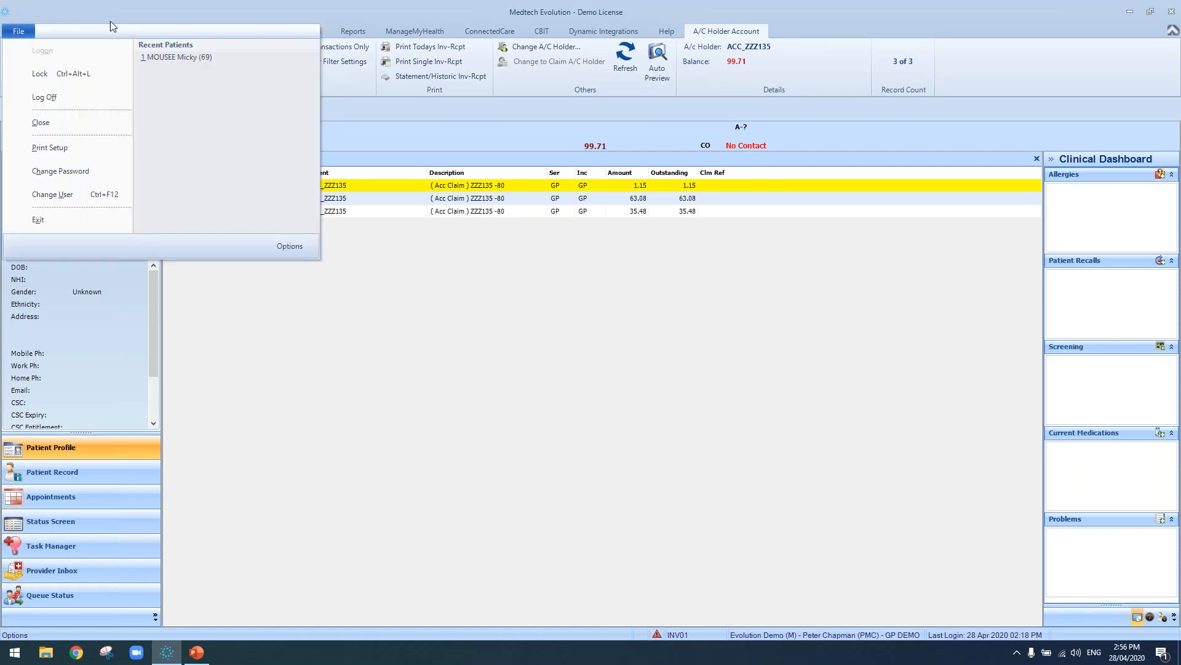
click(289, 246)
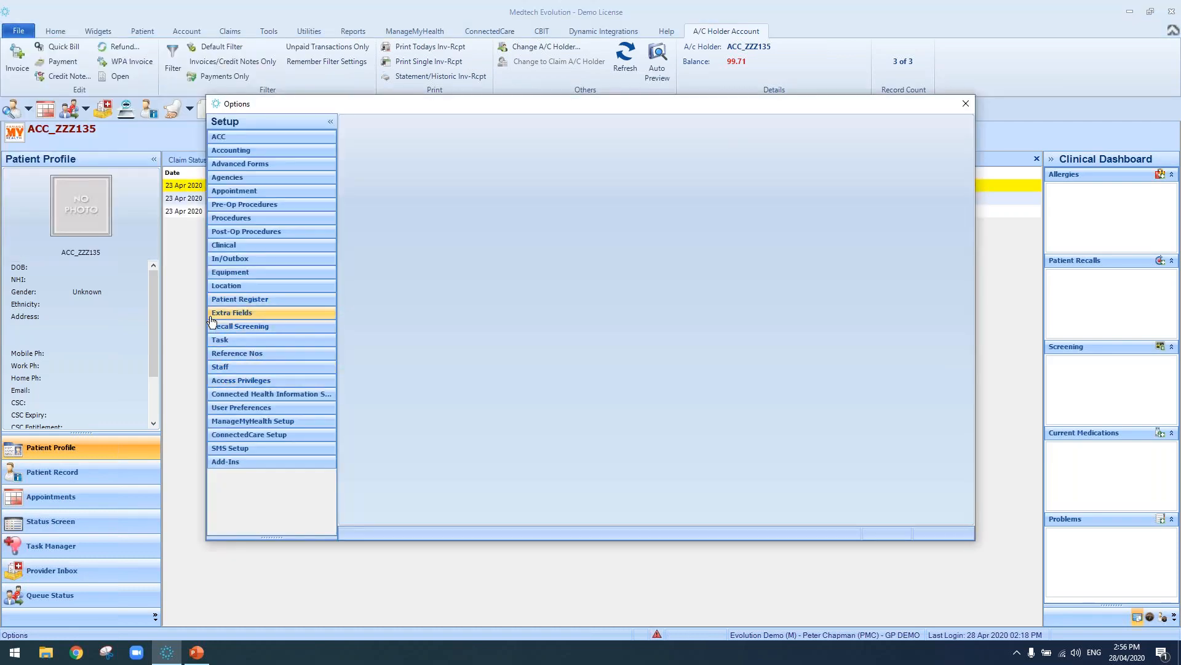
click(243, 385)
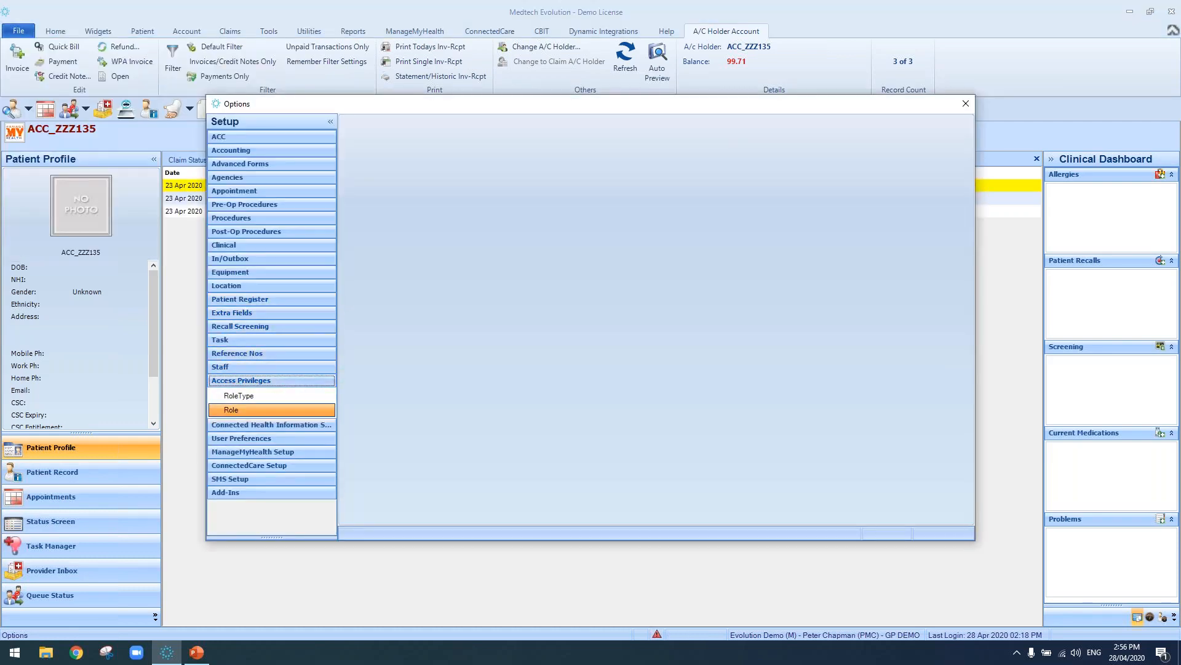
click(232, 411)
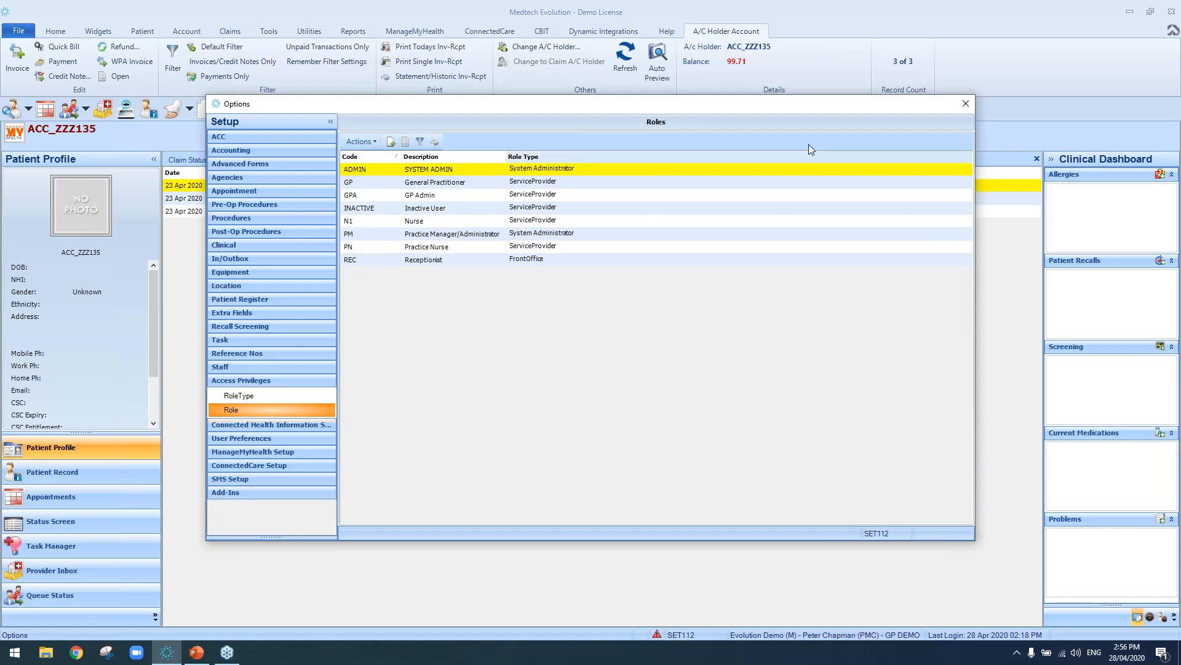
click(416, 197)
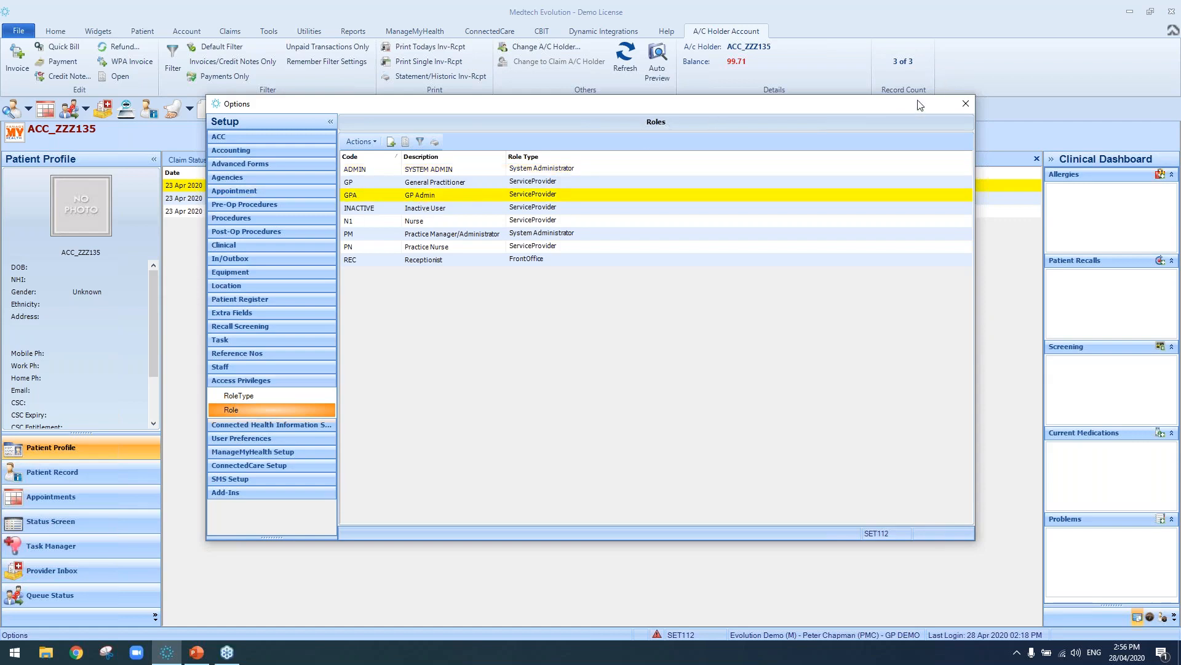
click(952, 71)
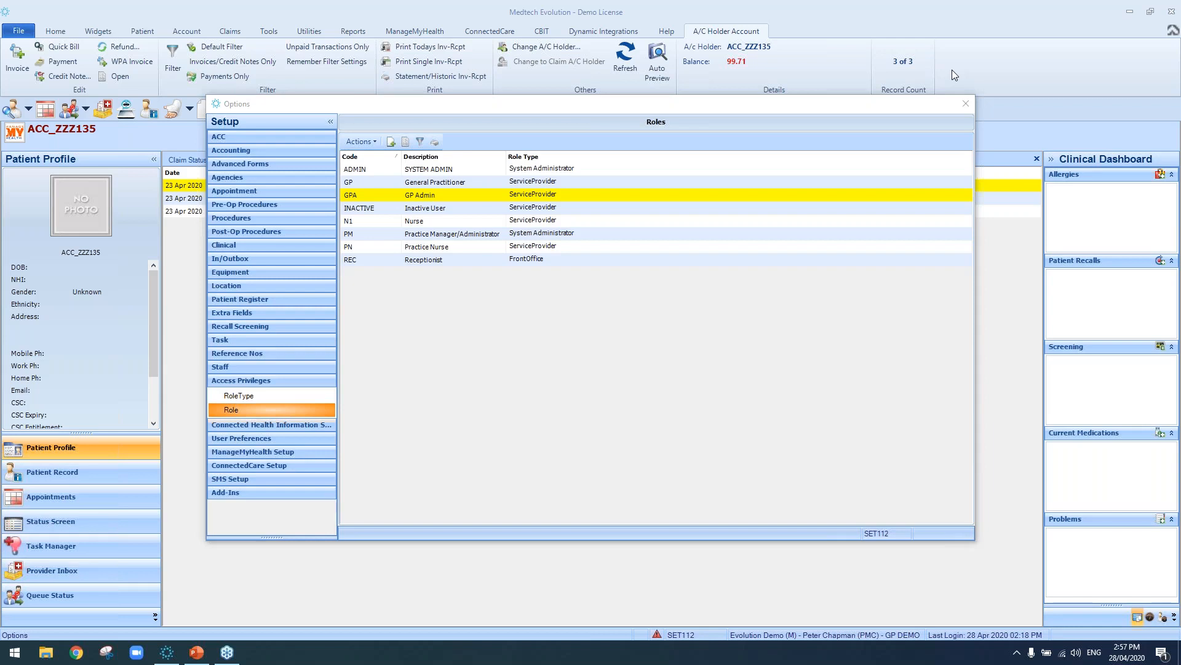
key(Escape)
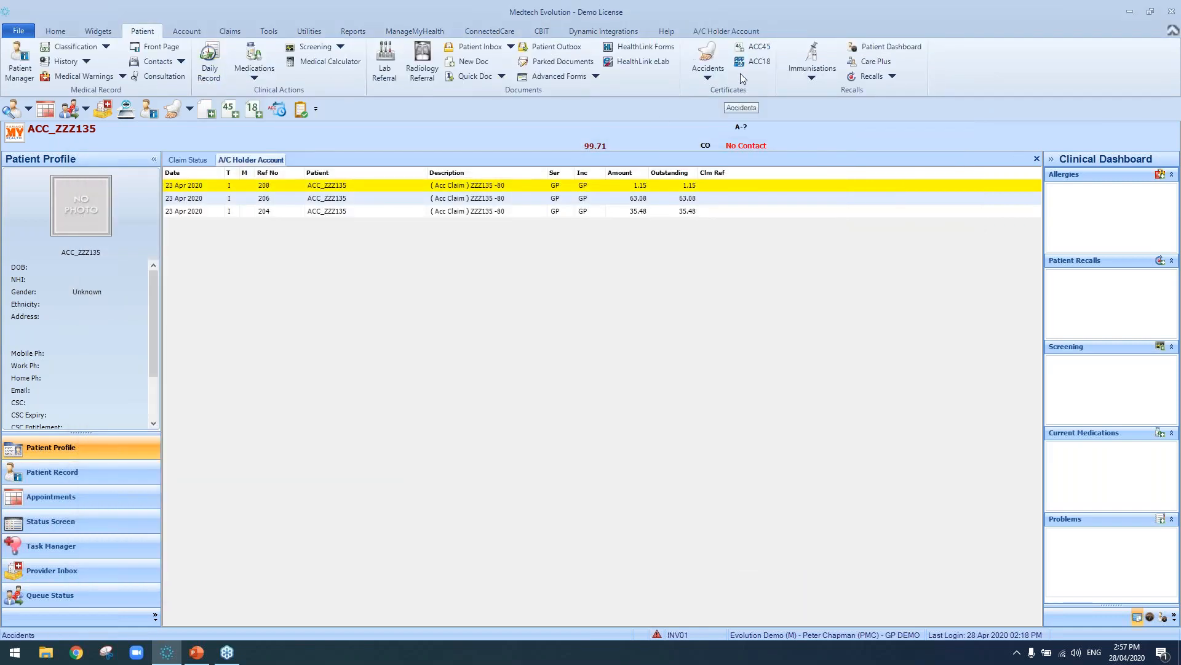
Open the ACC18 form from the patient certificates and close it.
click(708, 77)
click(763, 64)
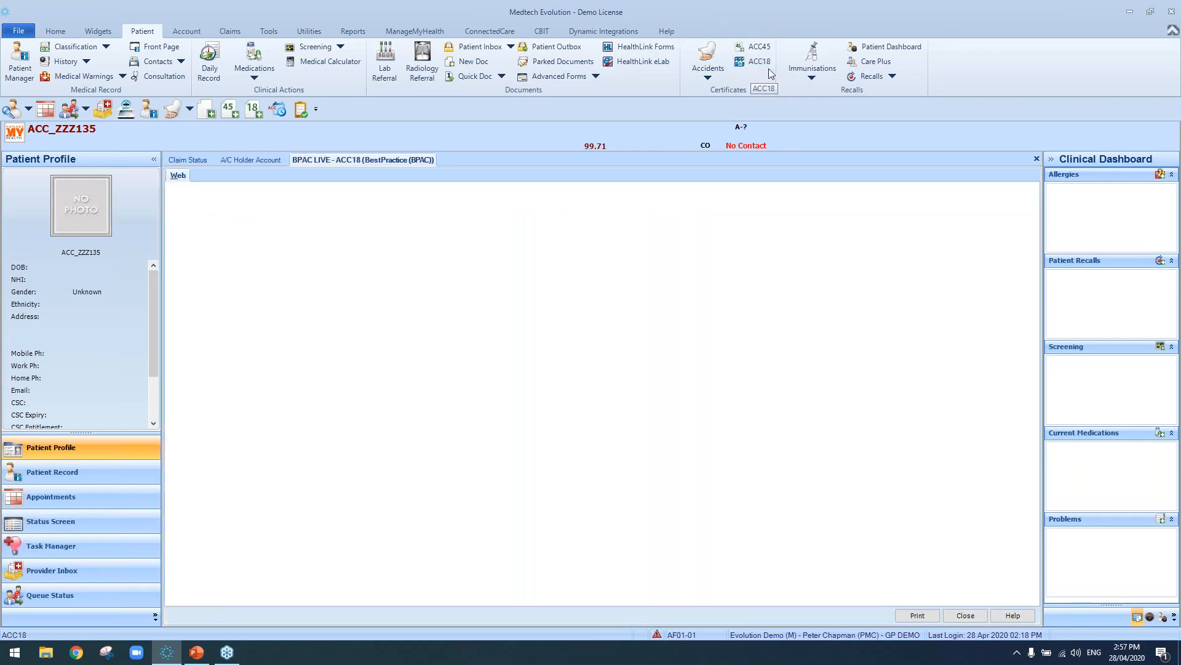
click(974, 616)
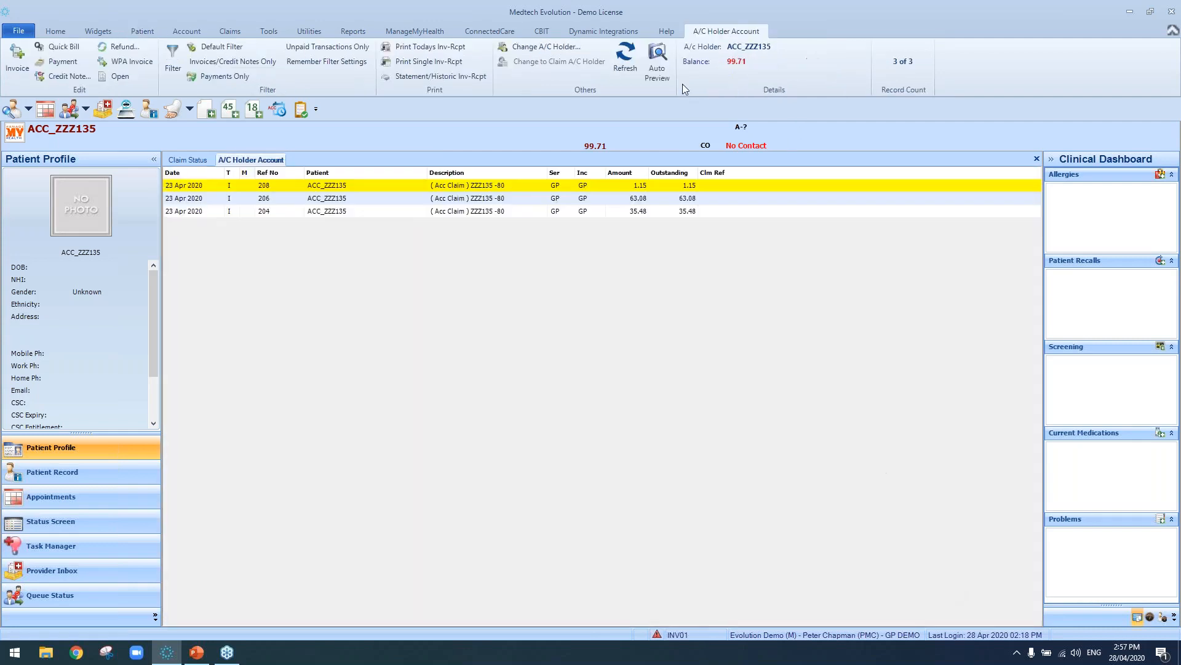
Show the accident forms offered under the patient certificates, including ACC45, ACC18 and Change Of Diagnosis.
click(151, 35)
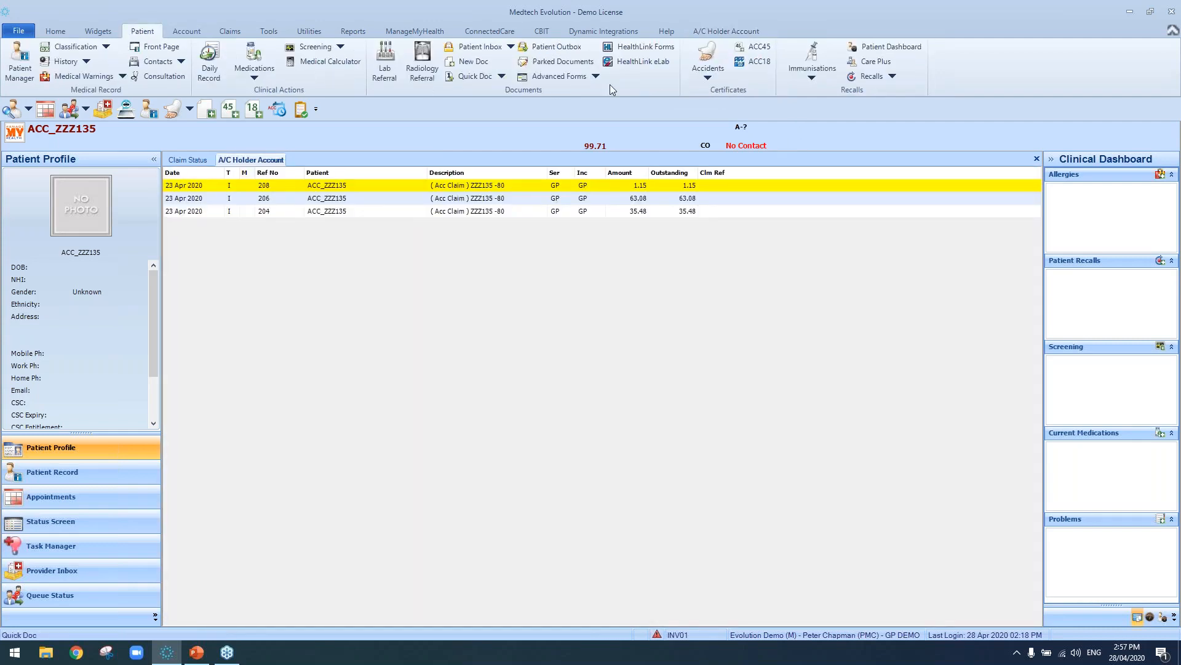
click(708, 73)
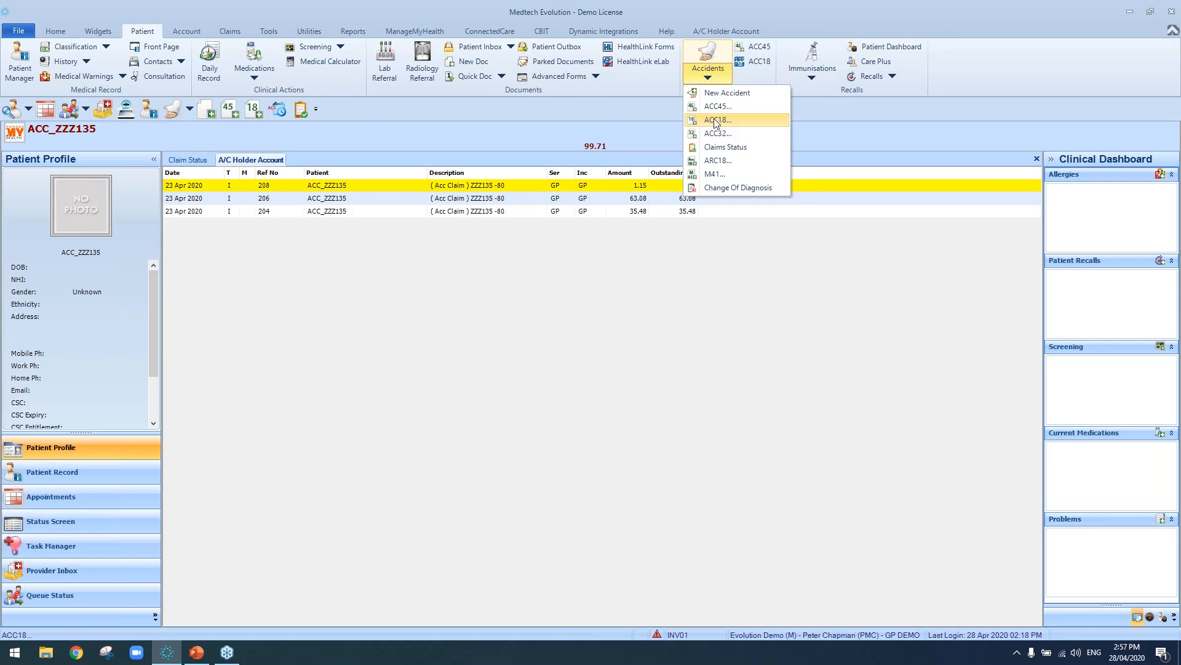
click(688, 186)
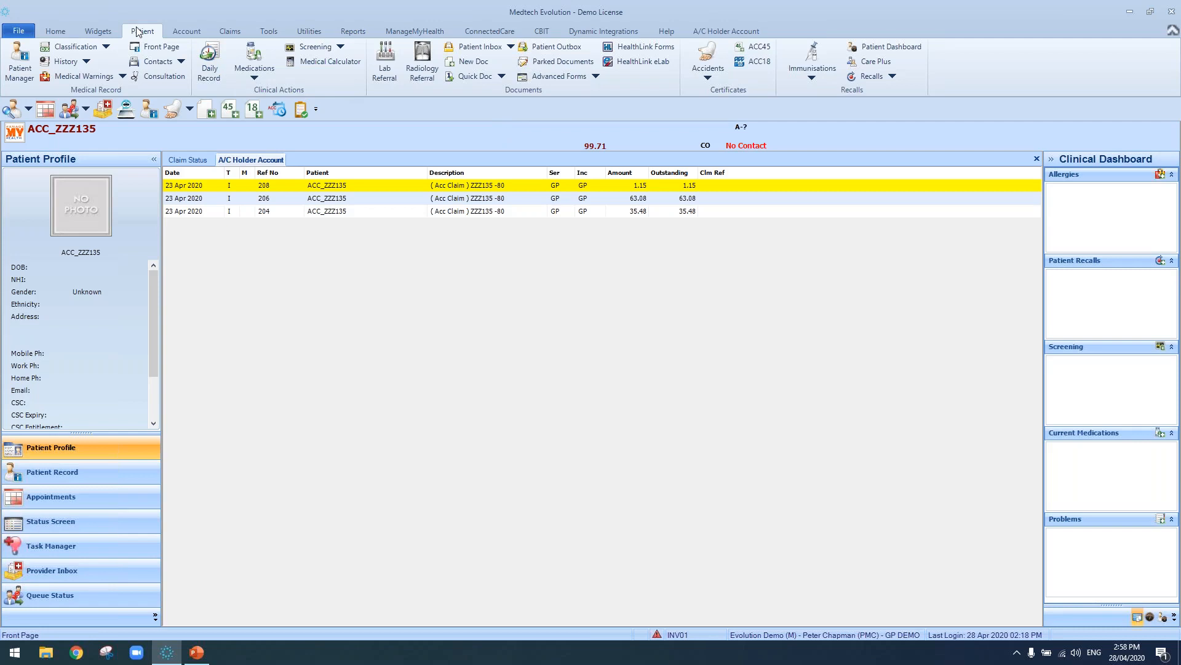
click(708, 79)
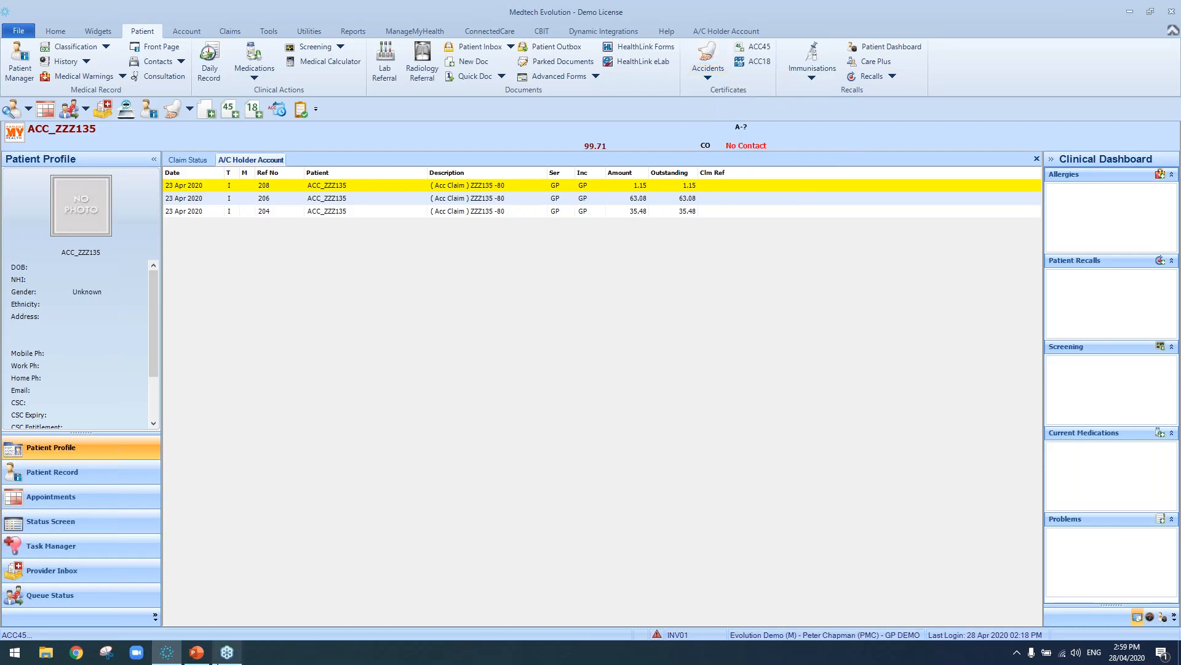
Switch to PowerPoint, go back to slide 5 about the Evolution Training Guides and Manuals, and present it.
click(209, 659)
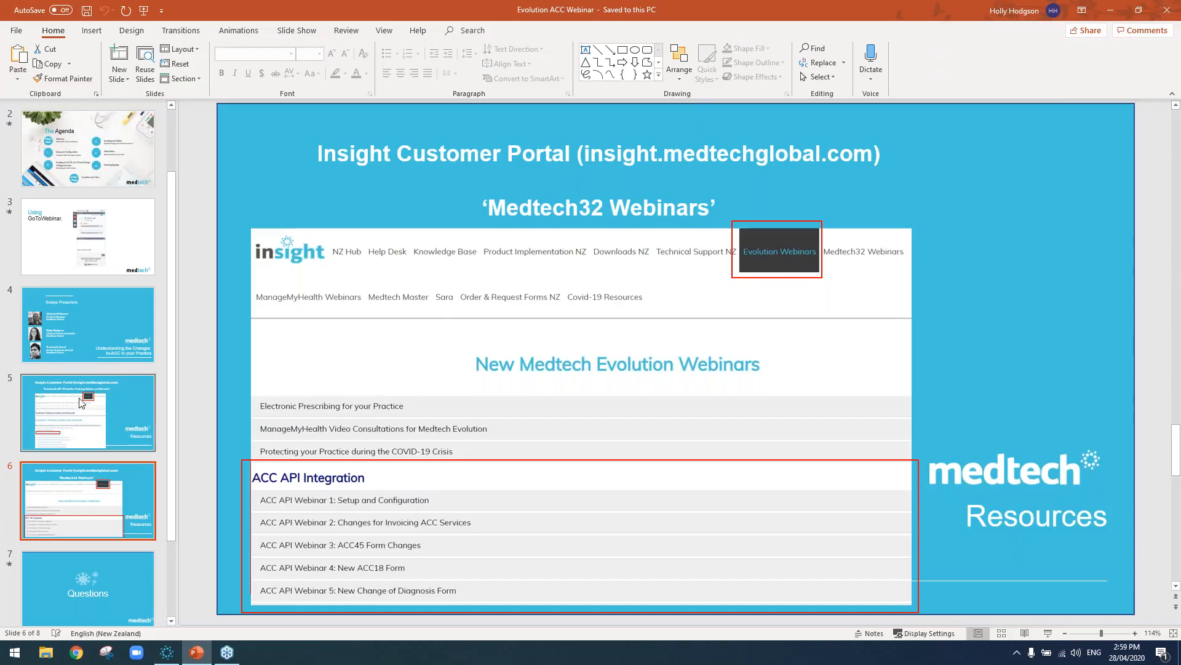
key(Page_Up)
click(1048, 633)
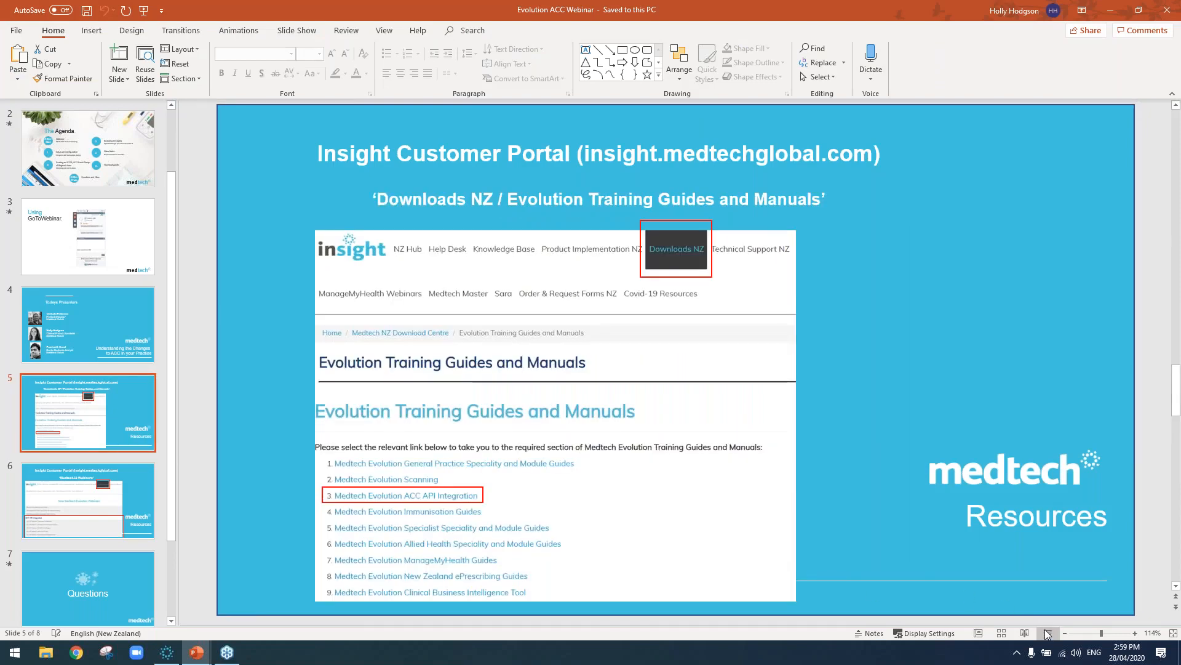